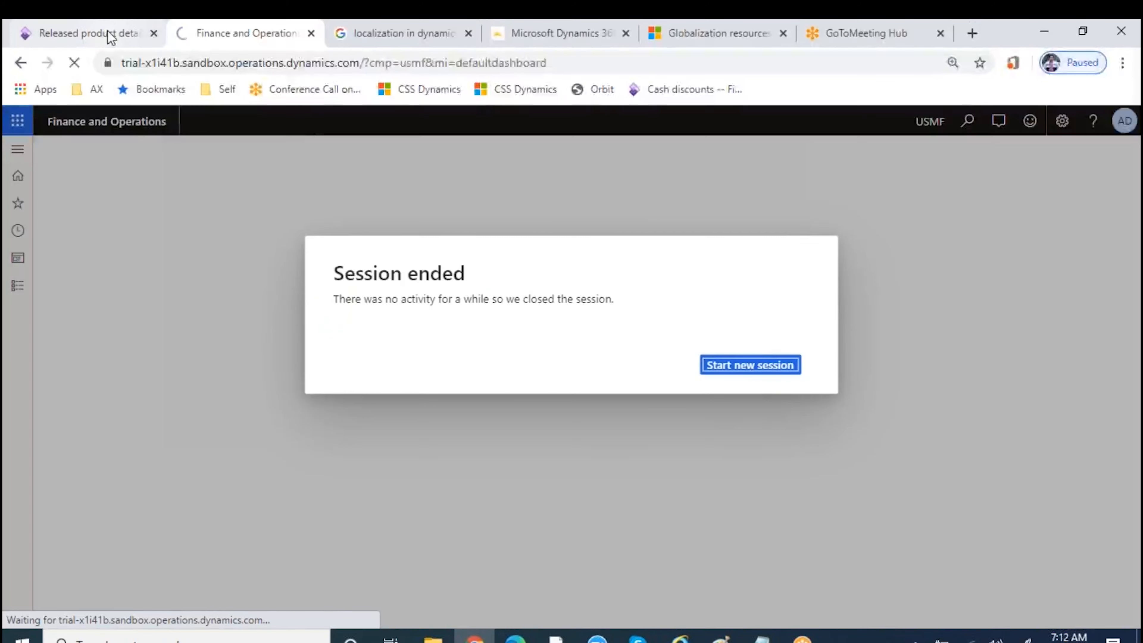
Open the account structures configuration page under the General ledger module's chart of accounts structures.
{"action": "scroll", "coordinate": [89, 473], "scroll_direction": "down", "scroll_amount": 5}
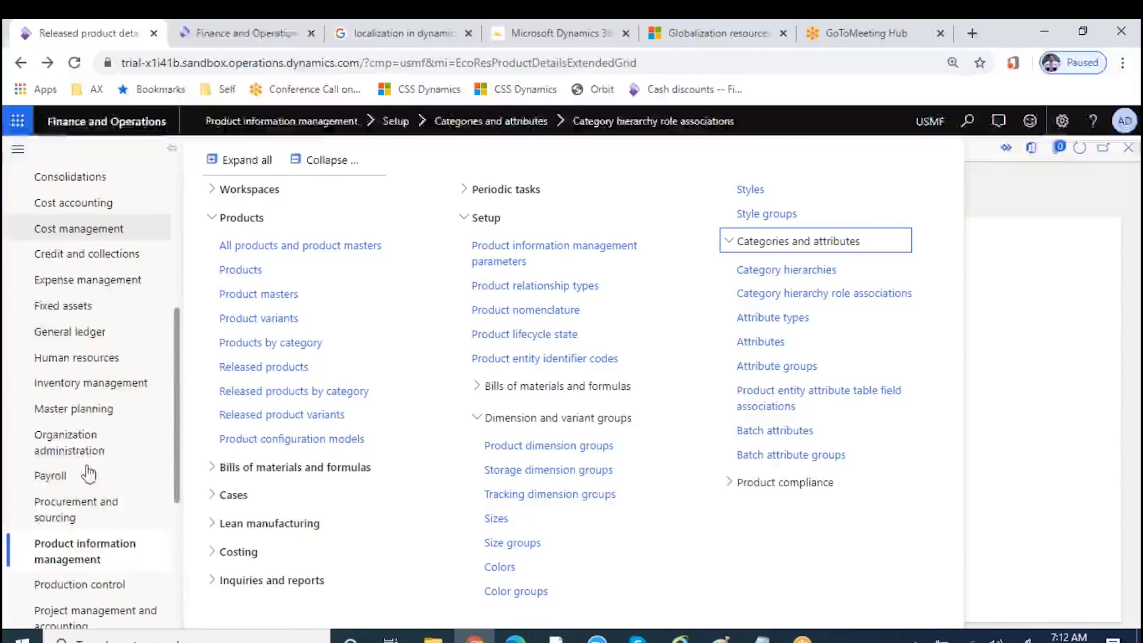
{"action": "scroll", "coordinate": [92, 437], "scroll_direction": "up", "scroll_amount": 7}
{"action": "scroll", "coordinate": [84, 408], "scroll_direction": "down", "scroll_amount": 5}
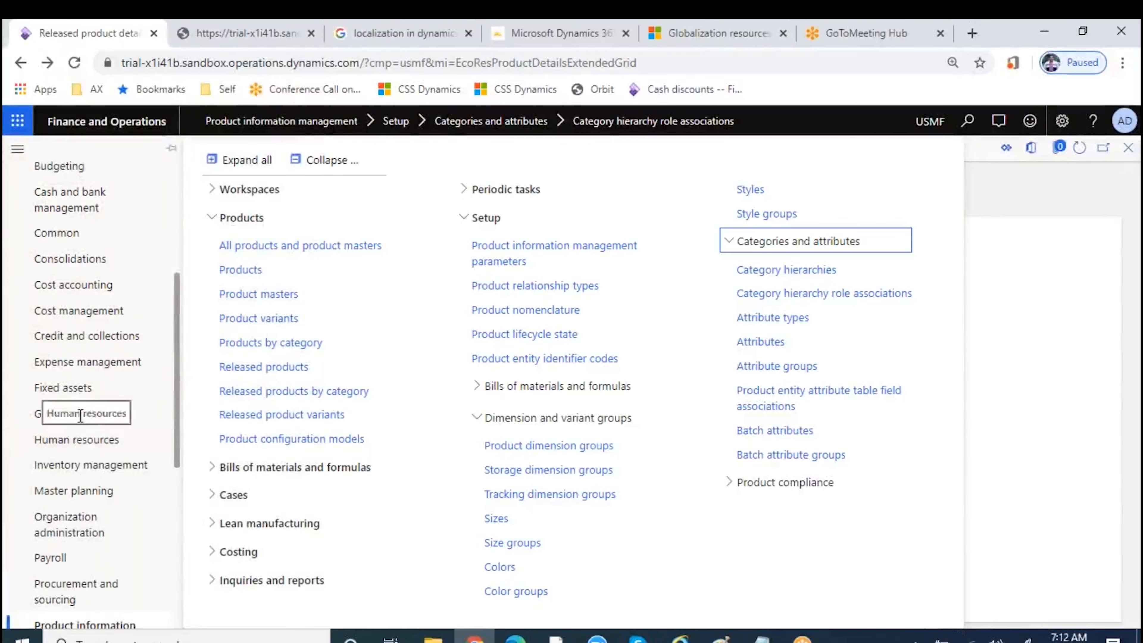
{"action": "left_click", "coordinate": [61, 416]}
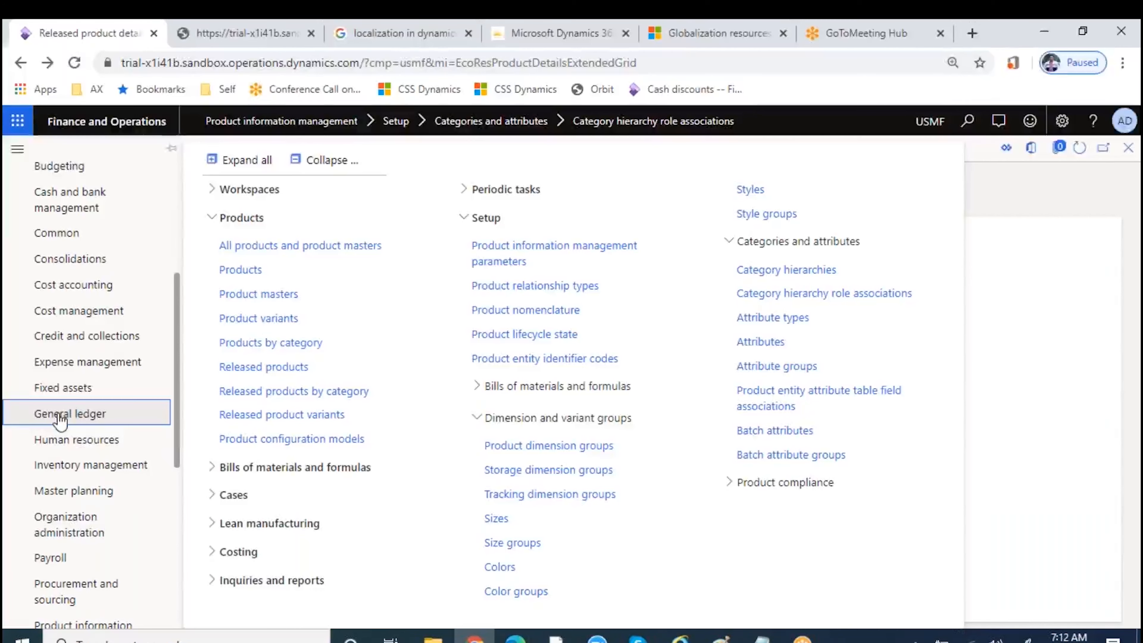
{"action": "left_click", "coordinate": [335, 163]}
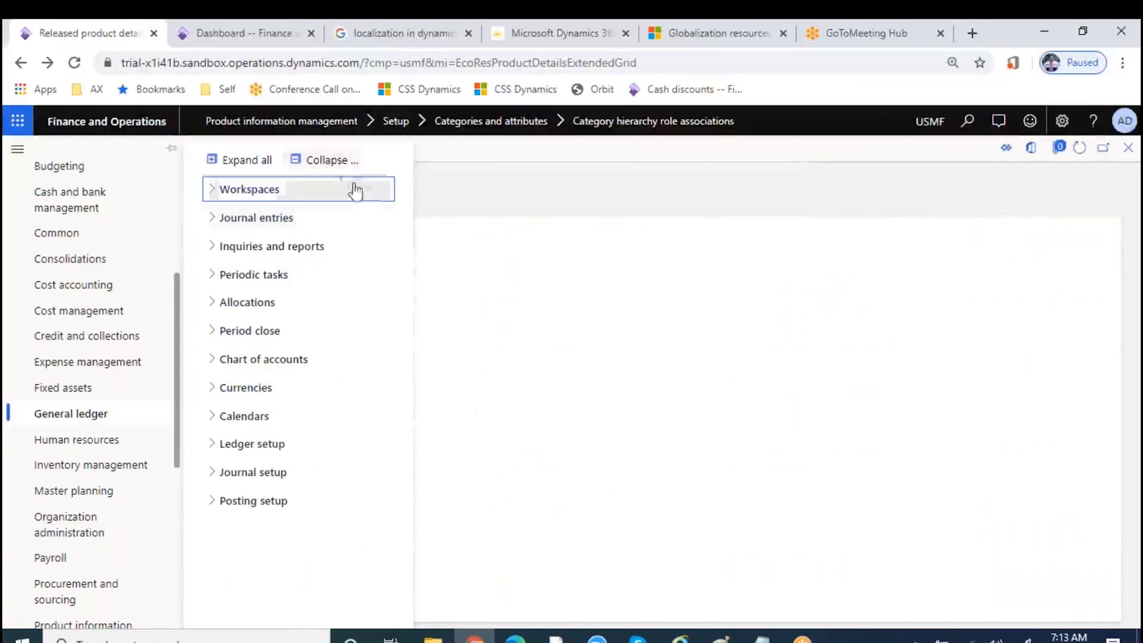
{"action": "left_click", "coordinate": [276, 365]}
{"action": "left_click", "coordinate": [271, 453]}
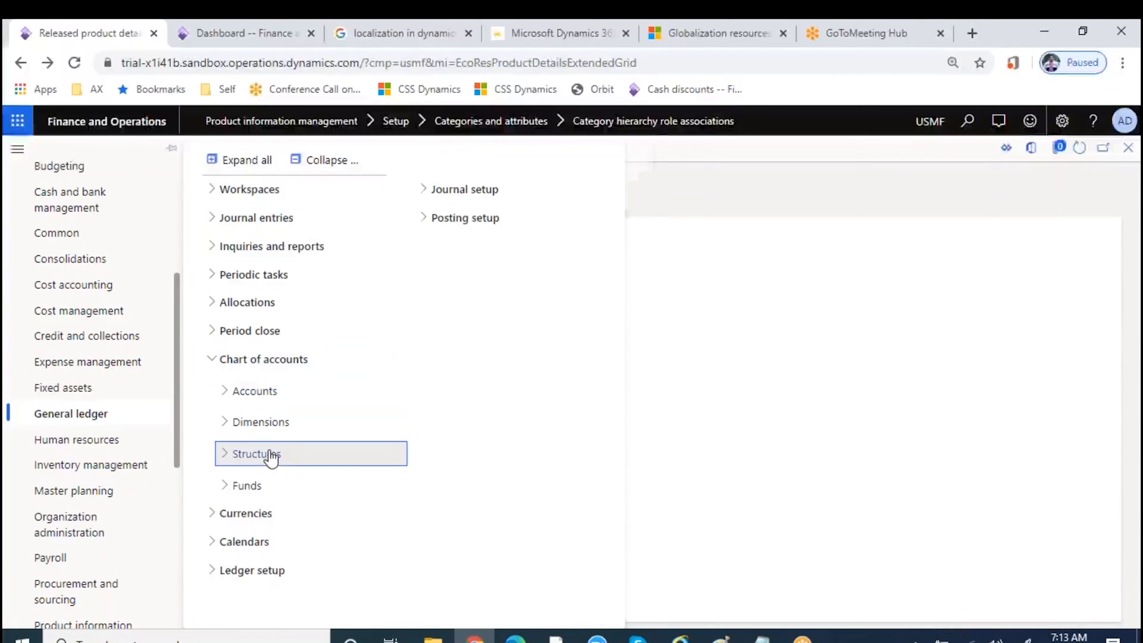
{"action": "left_click", "coordinate": [296, 481]}
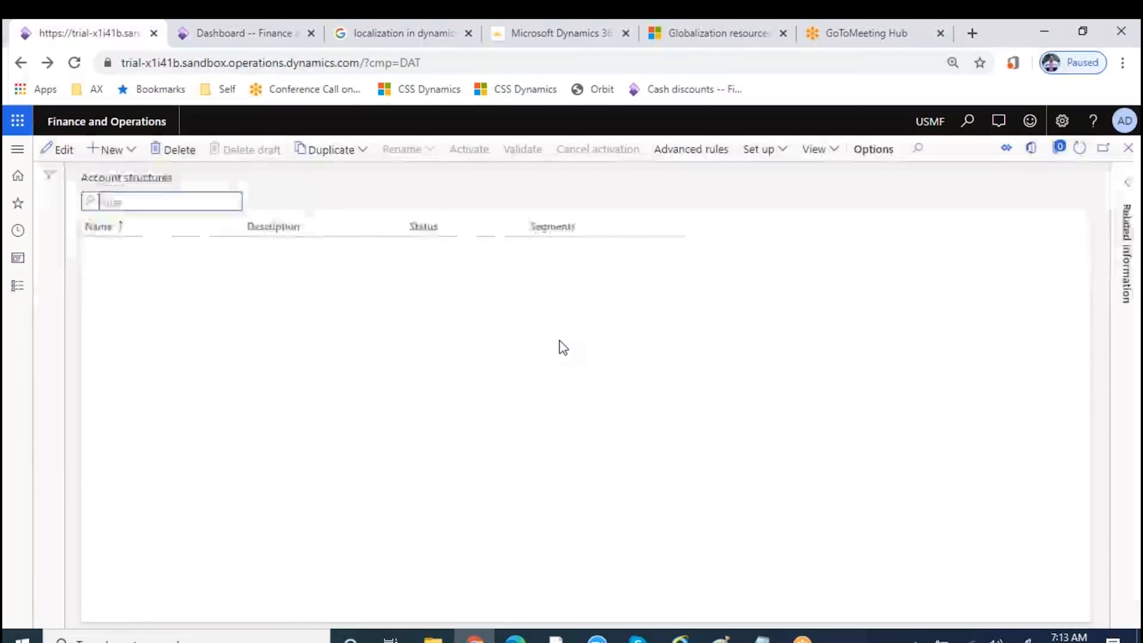
Open the Manufacturing B/S account structure from the list.
{"action": "scroll", "coordinate": [243, 552], "scroll_direction": "down", "scroll_amount": 5}
{"action": "scroll", "coordinate": [248, 518], "scroll_direction": "down", "scroll_amount": 7}
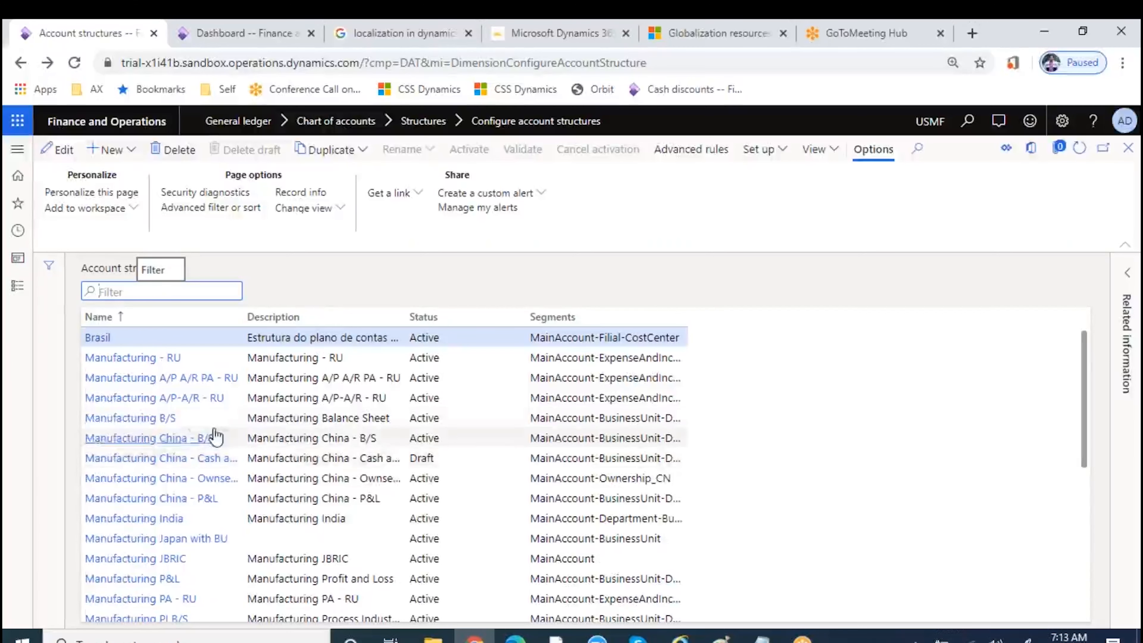
{"action": "left_click", "coordinate": [111, 421]}
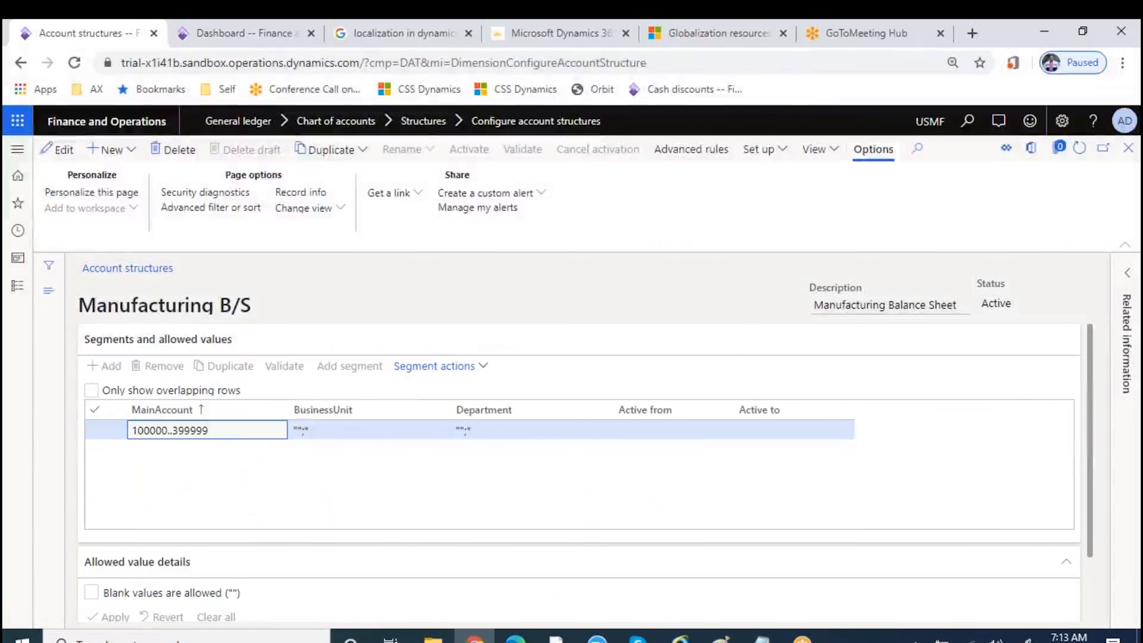
Edit the account structure so blank values are not allowed for BusinessUnit and Department in the 100000..399999 main account row.
{"action": "left_click", "coordinate": [306, 429]}
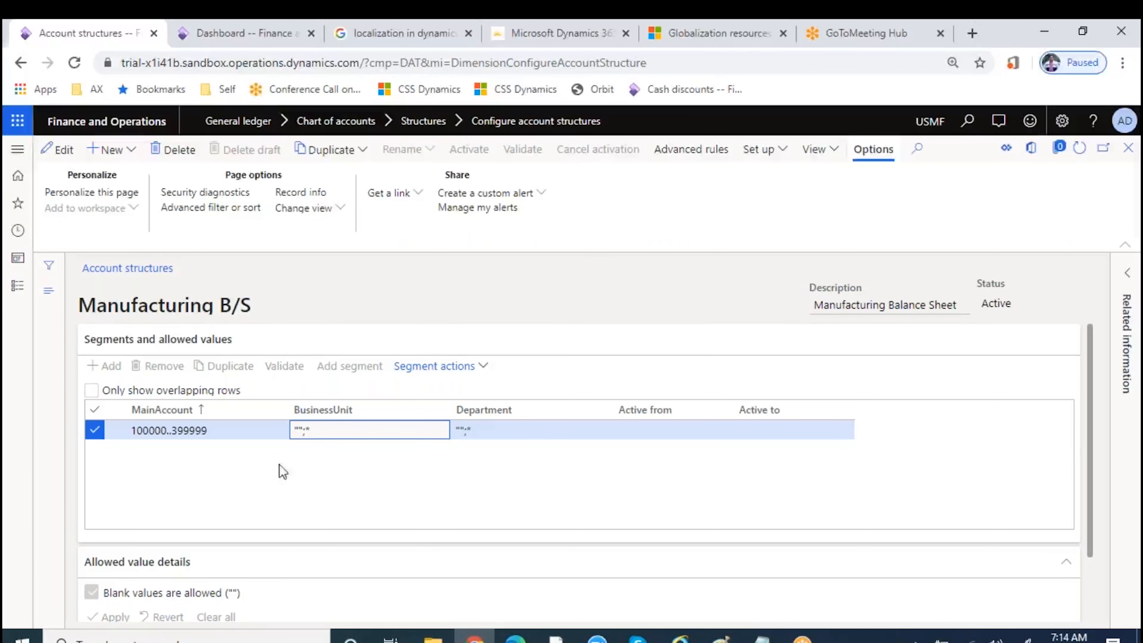
{"action": "left_click", "coordinate": [58, 149]}
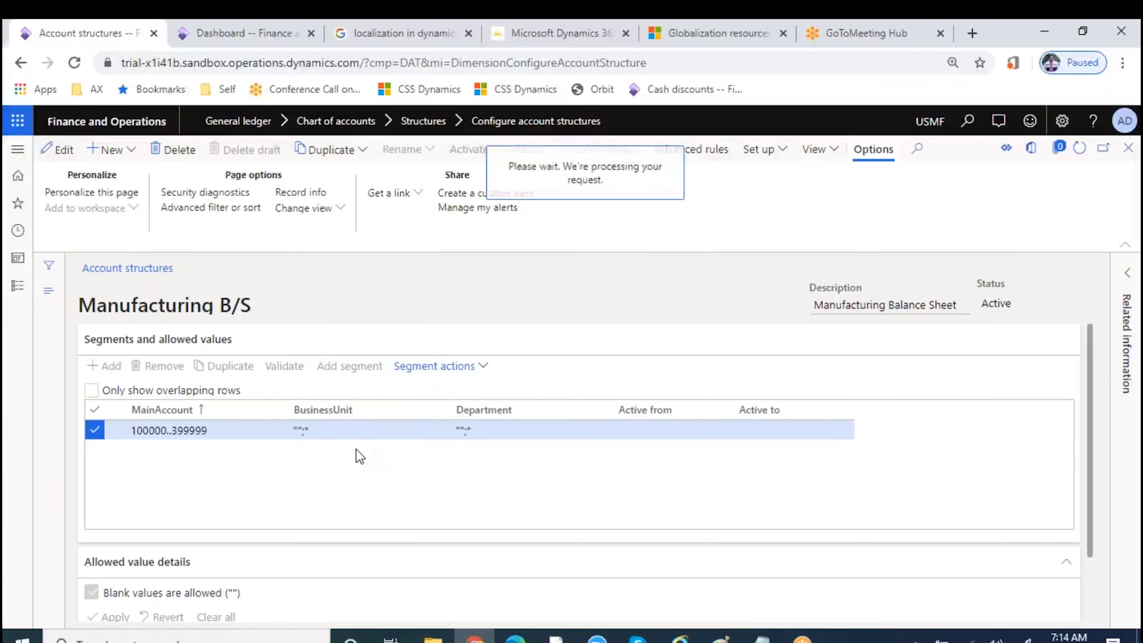
{"action": "left_click", "coordinate": [340, 430]}
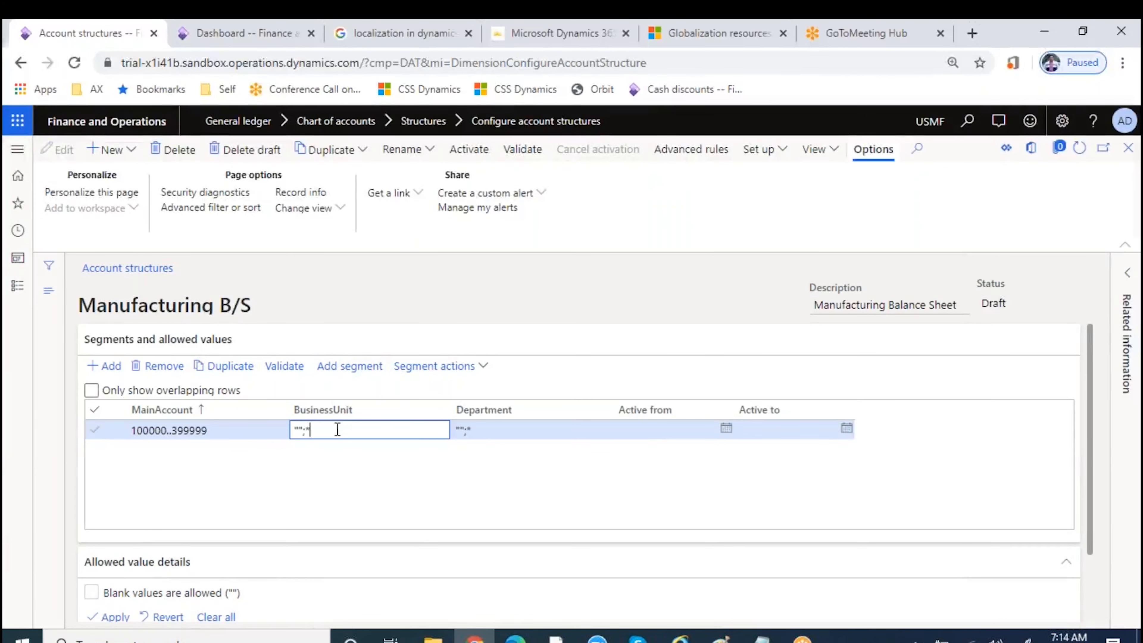
{"action": "left_click", "coordinate": [91, 593]}
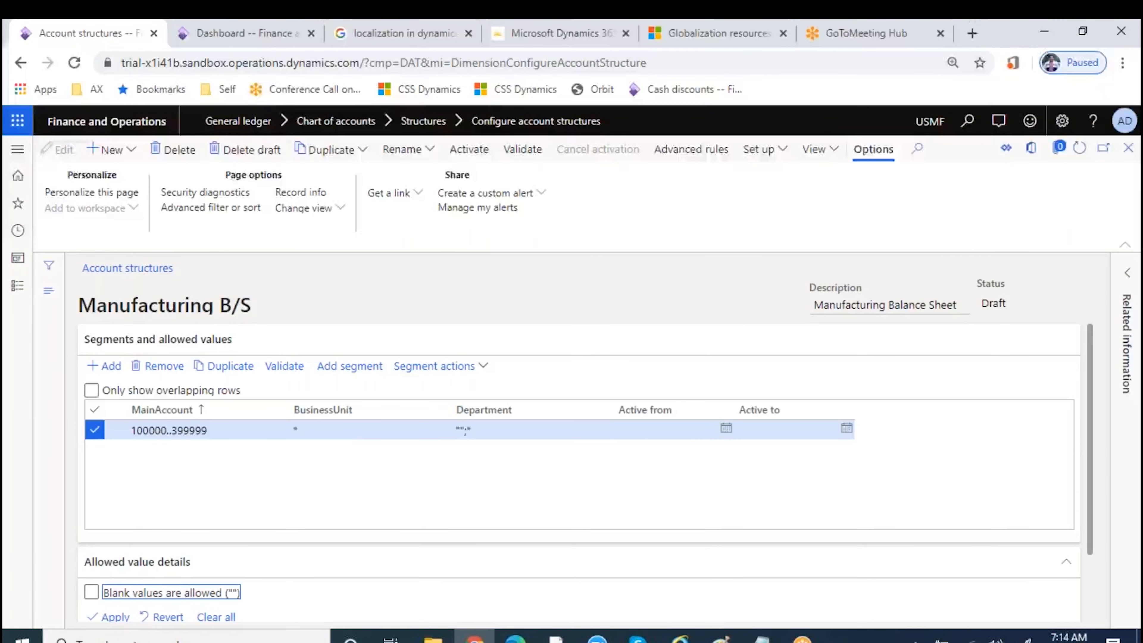
{"action": "left_click", "coordinate": [490, 429]}
{"action": "left_click", "coordinate": [92, 593]}
{"action": "left_click", "coordinate": [93, 594]}
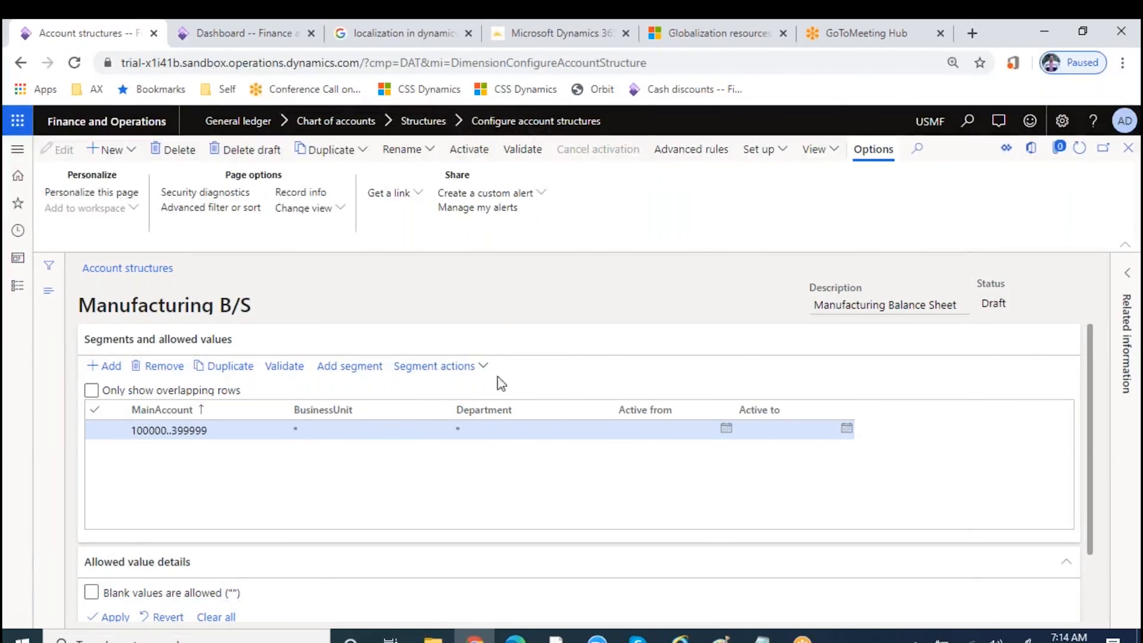
Activate the Manufacturing B/S account structure, refresh the page and review its status and allowed value details.
{"action": "left_click", "coordinate": [468, 149]}
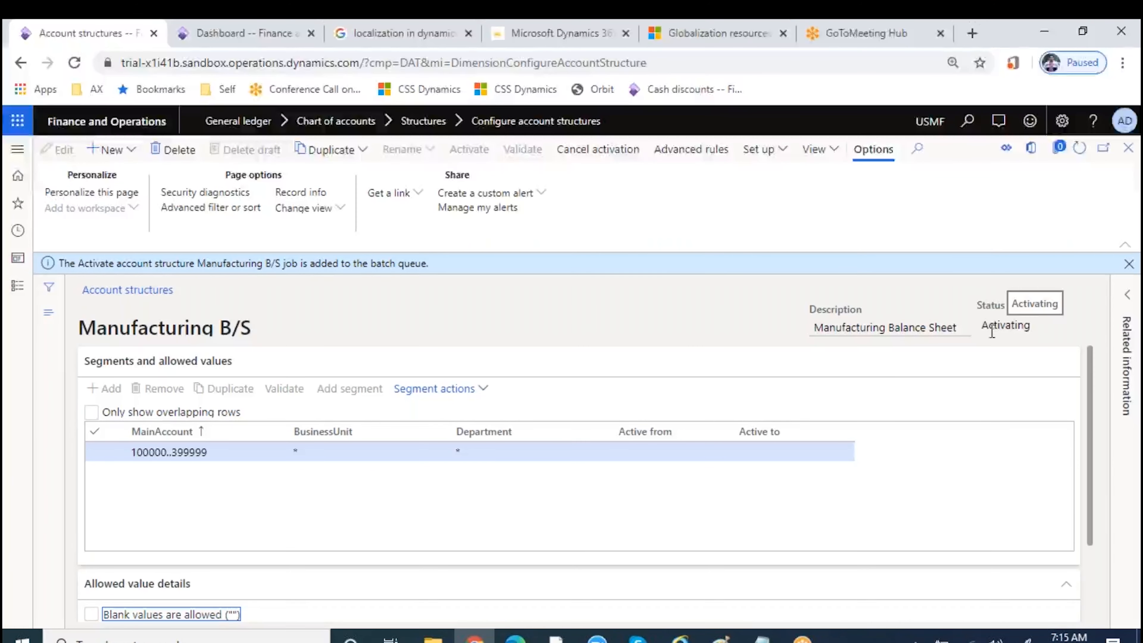
{"action": "left_click", "coordinate": [1081, 162]}
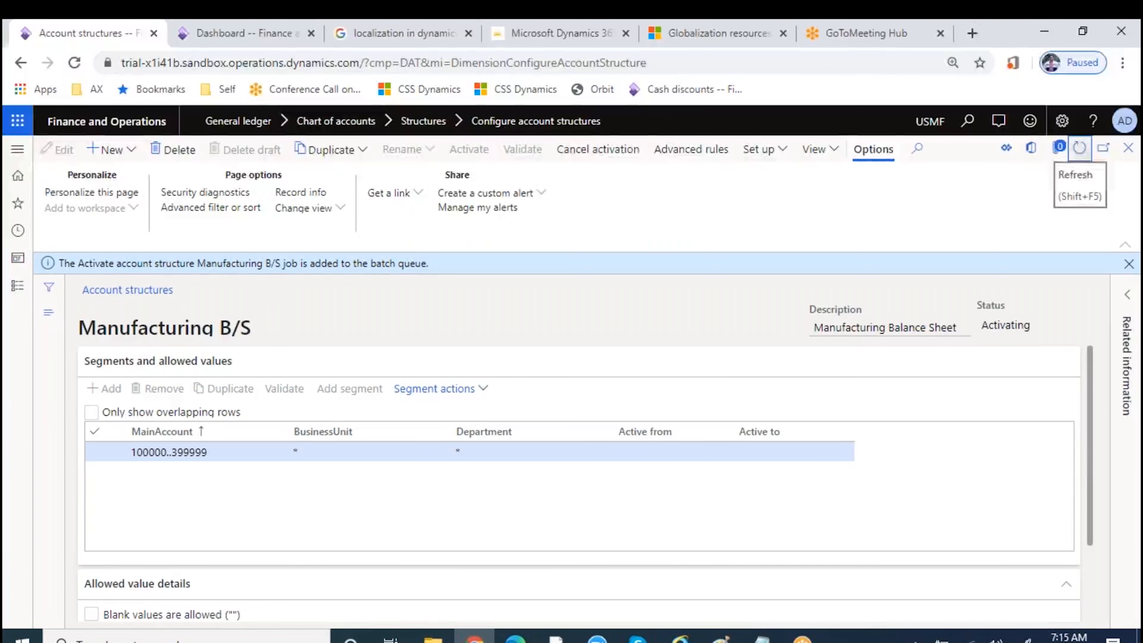
{"action": "left_click", "coordinate": [1080, 148]}
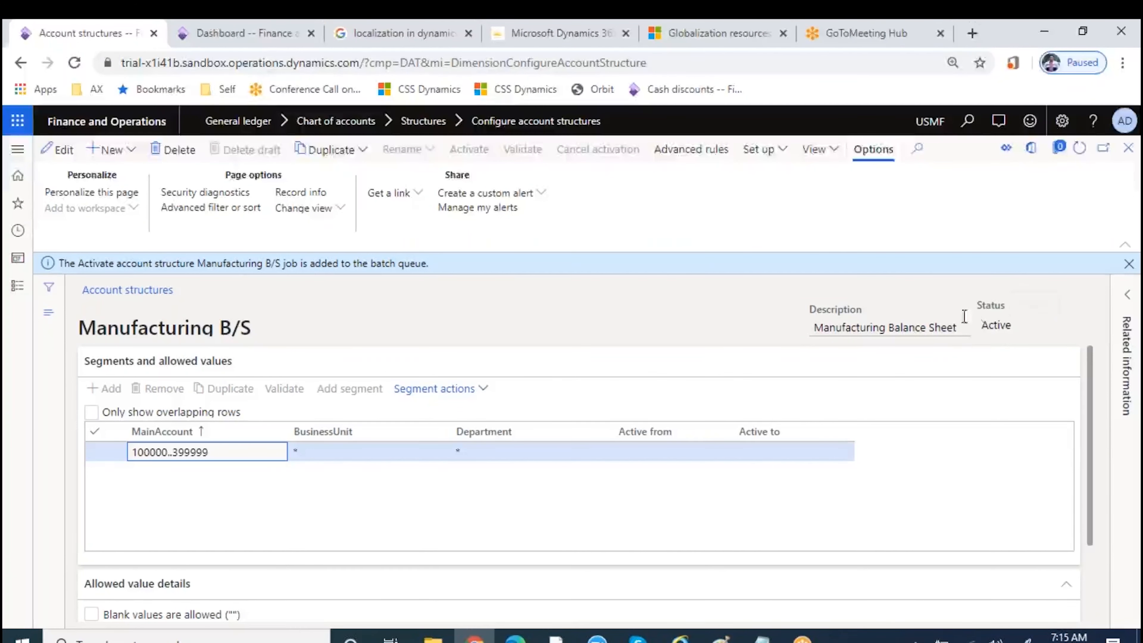
{"action": "scroll", "coordinate": [440, 513], "scroll_direction": "down", "scroll_amount": 3}
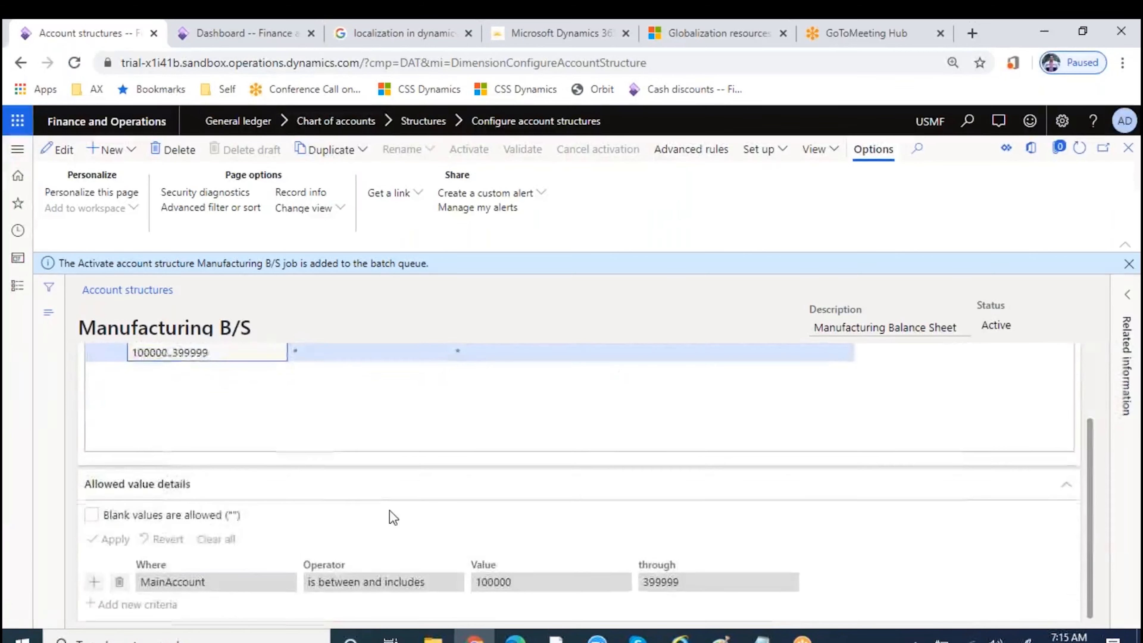
{"action": "scroll", "coordinate": [360, 500], "scroll_direction": "up", "scroll_amount": 3}
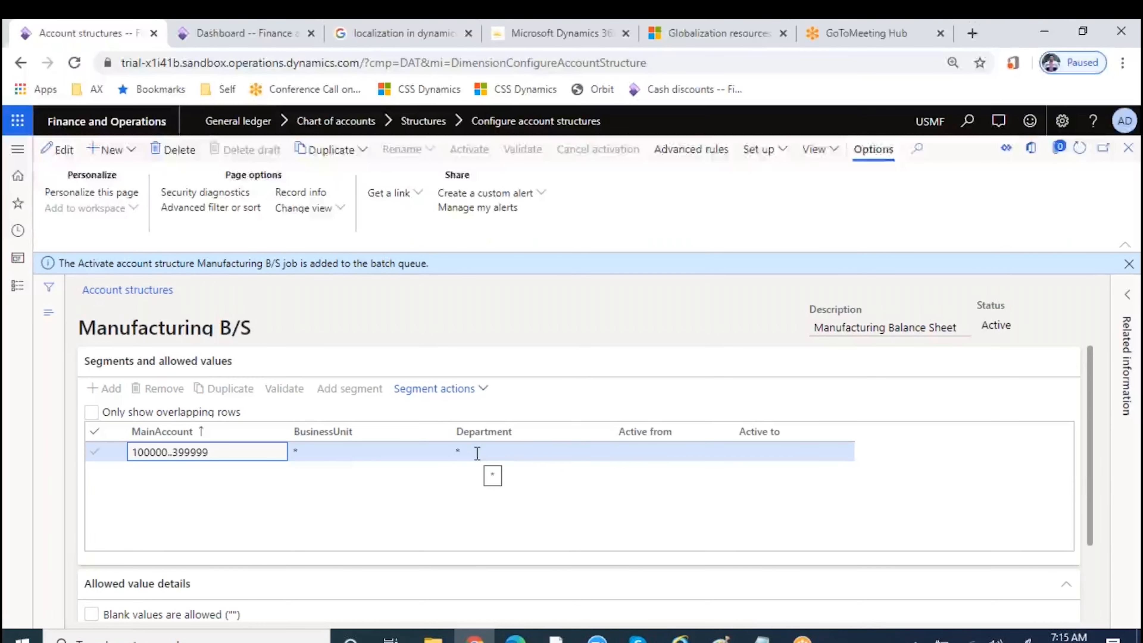
Open the General journals page from the General ledger journal entries.
{"action": "left_click", "coordinate": [17, 286]}
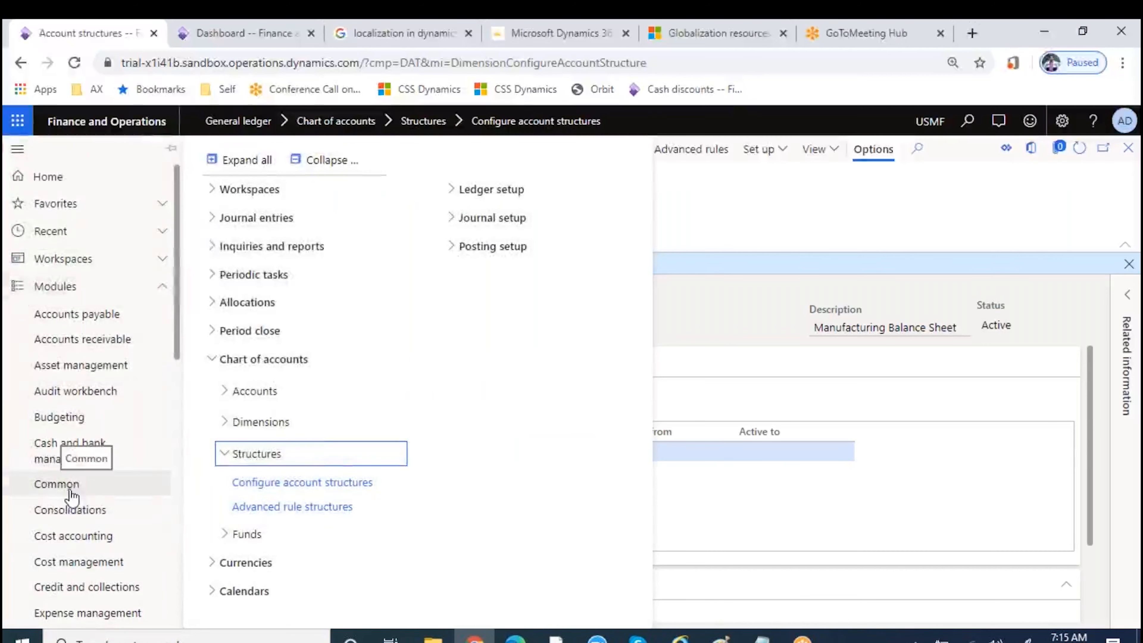
{"action": "left_click", "coordinate": [265, 217]}
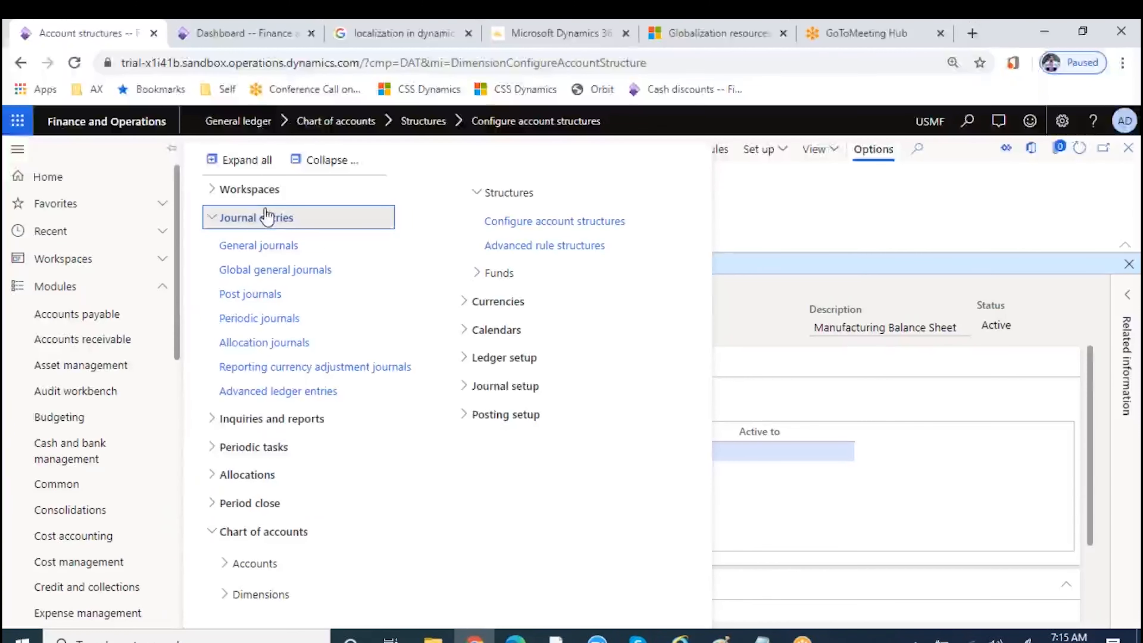
{"action": "left_click", "coordinate": [279, 246]}
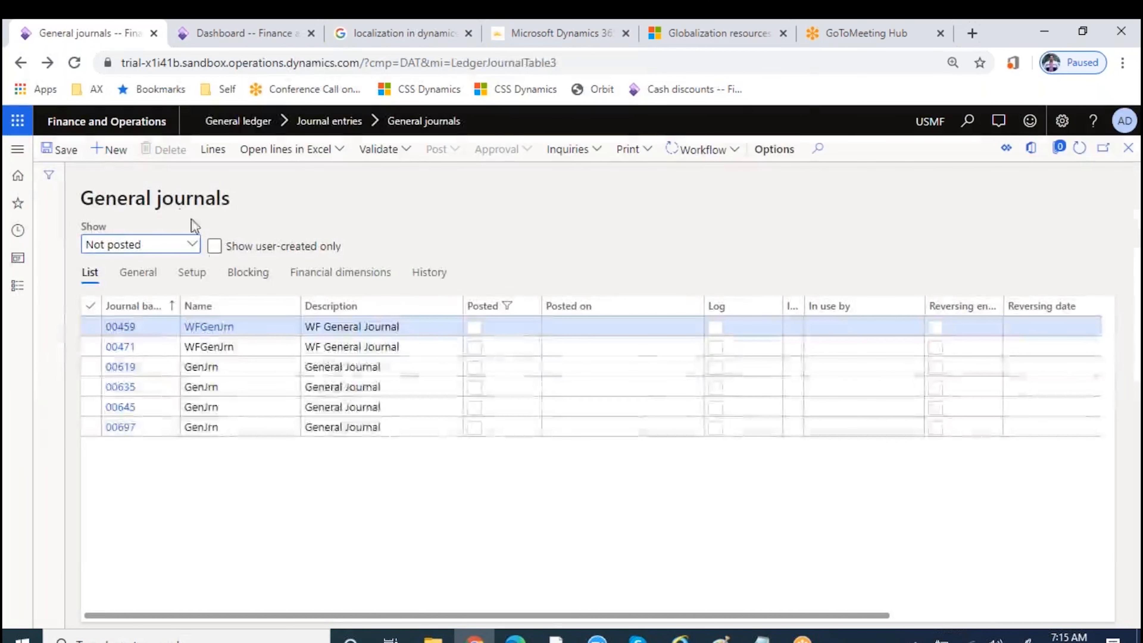
Create a new general journal with the journal name GenJrn and open its lines.
{"action": "left_click", "coordinate": [120, 152]}
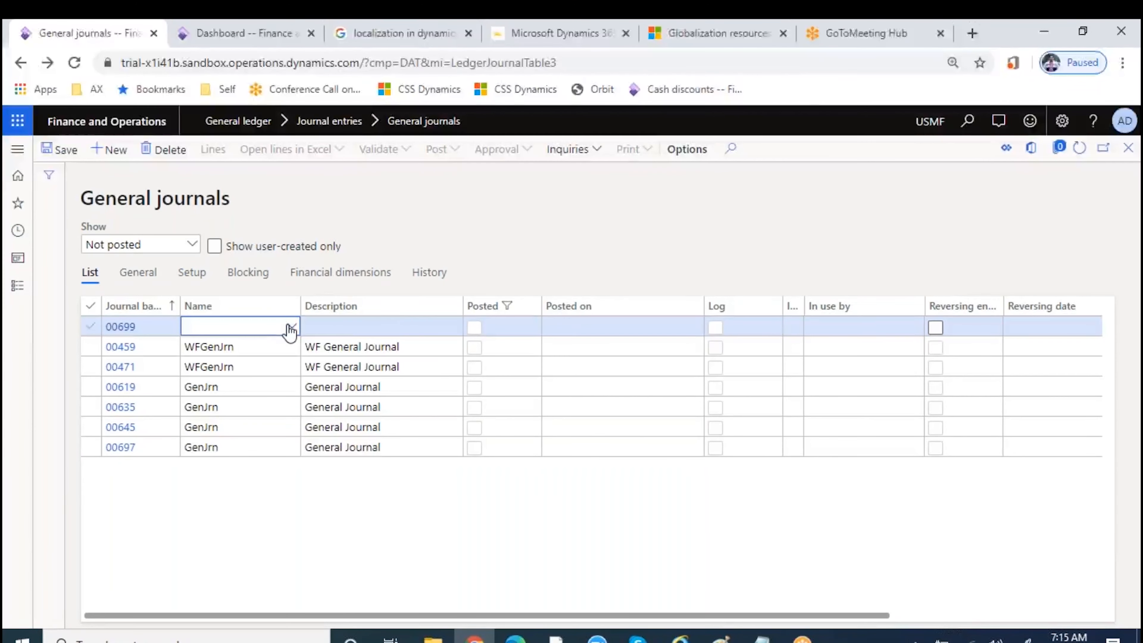
{"action": "left_click", "coordinate": [290, 329]}
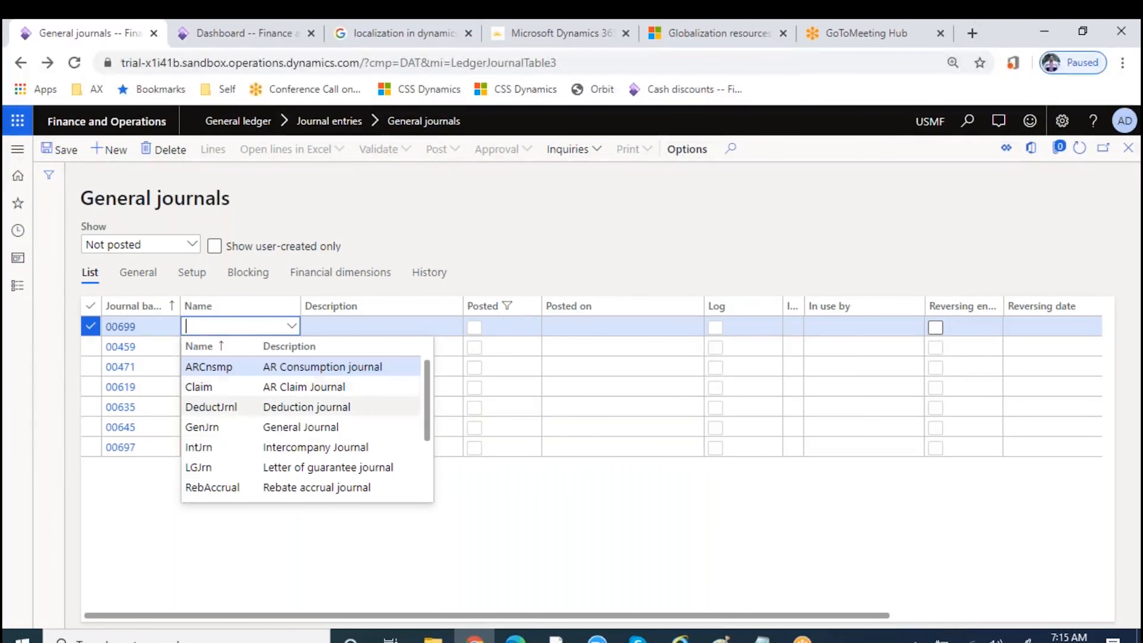
{"action": "key", "text": "Return"}
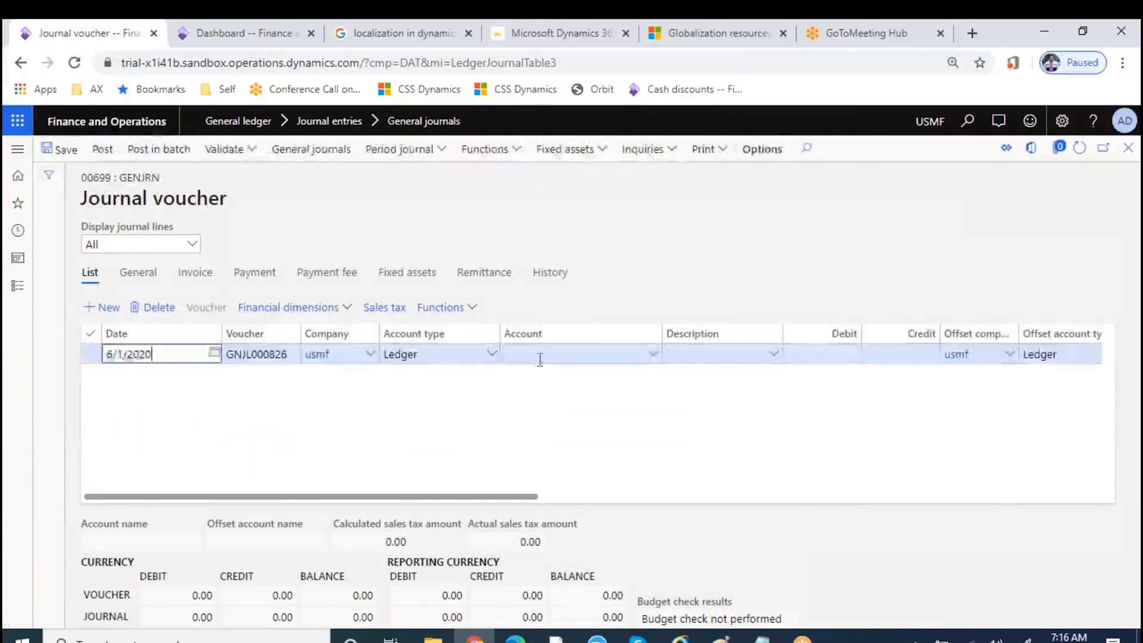
Set the journal line's ledger account to main account 601505, leaving BusinessUnit and Department blank.
{"action": "left_click", "coordinate": [558, 355]}
{"action": "type", "text": "6"}
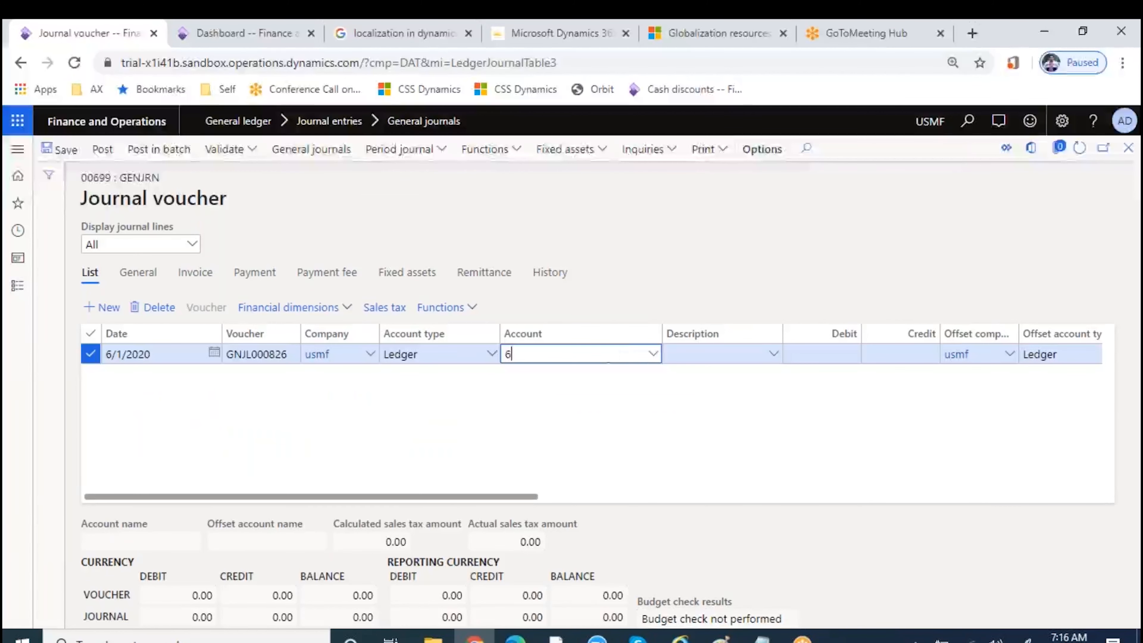
{"action": "left_click", "coordinate": [653, 354]}
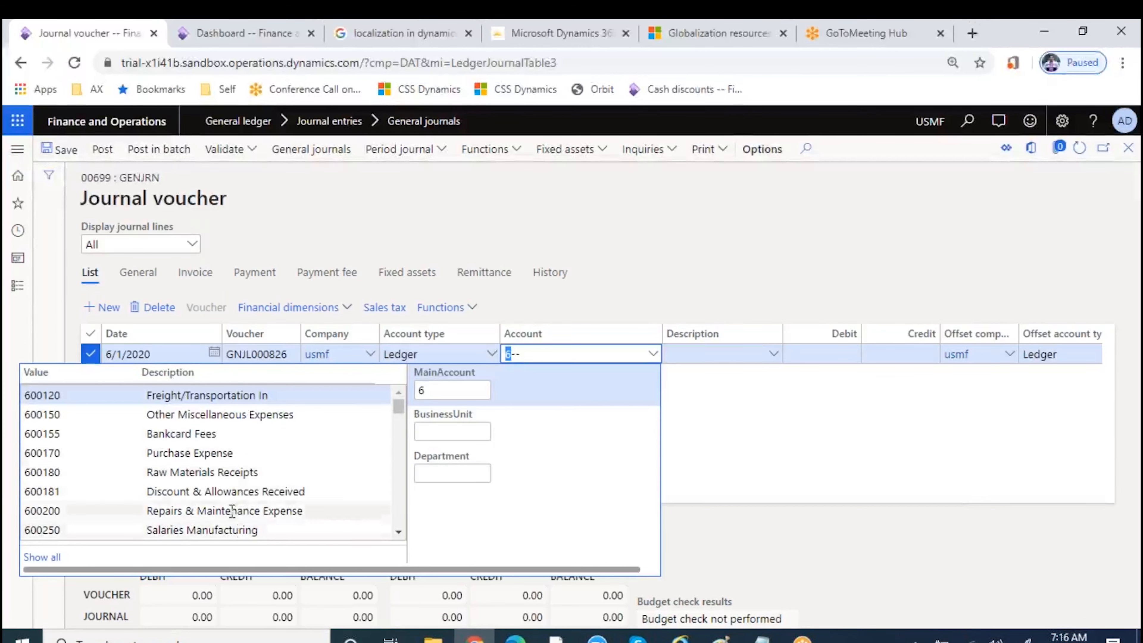
{"action": "scroll", "coordinate": [265, 493], "scroll_direction": "down", "scroll_amount": 3}
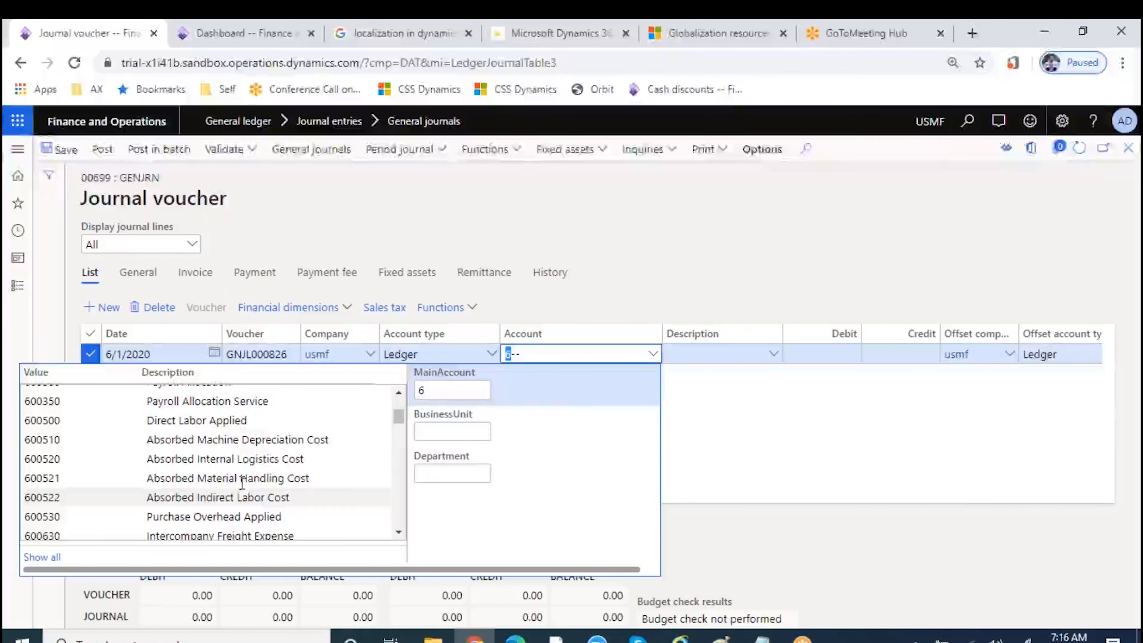
{"action": "scroll", "coordinate": [198, 477], "scroll_direction": "down", "scroll_amount": 3}
{"action": "left_click", "coordinate": [197, 458]}
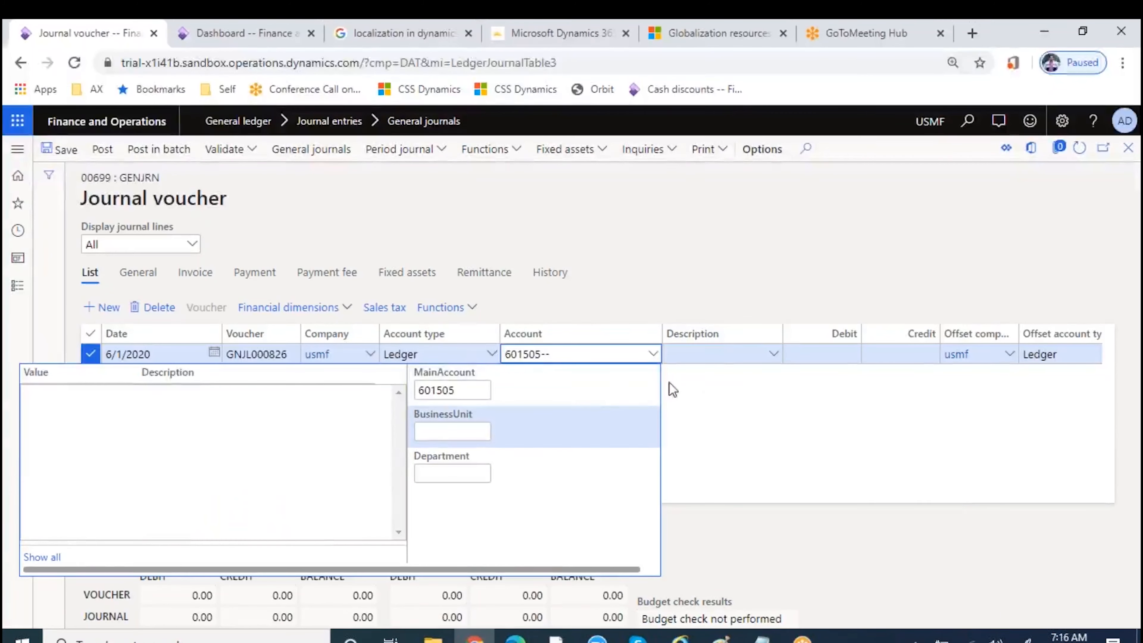
{"action": "left_click", "coordinate": [730, 352]}
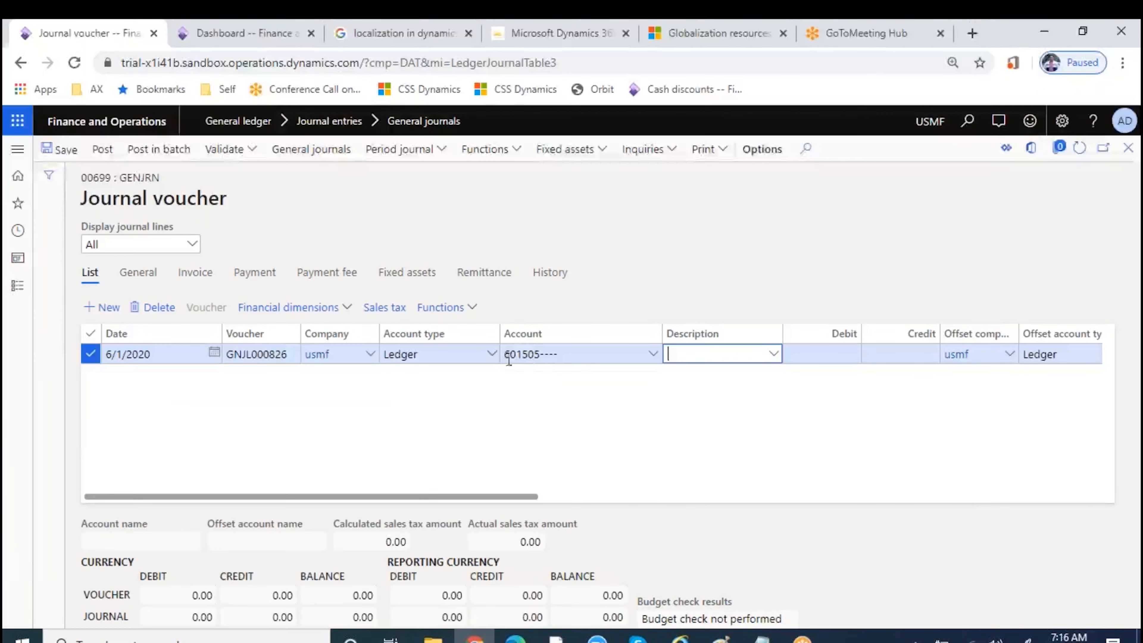
Enter a debit of 500.00 on the journal line and move on to its offset account.
{"action": "left_click", "coordinate": [822, 356]}
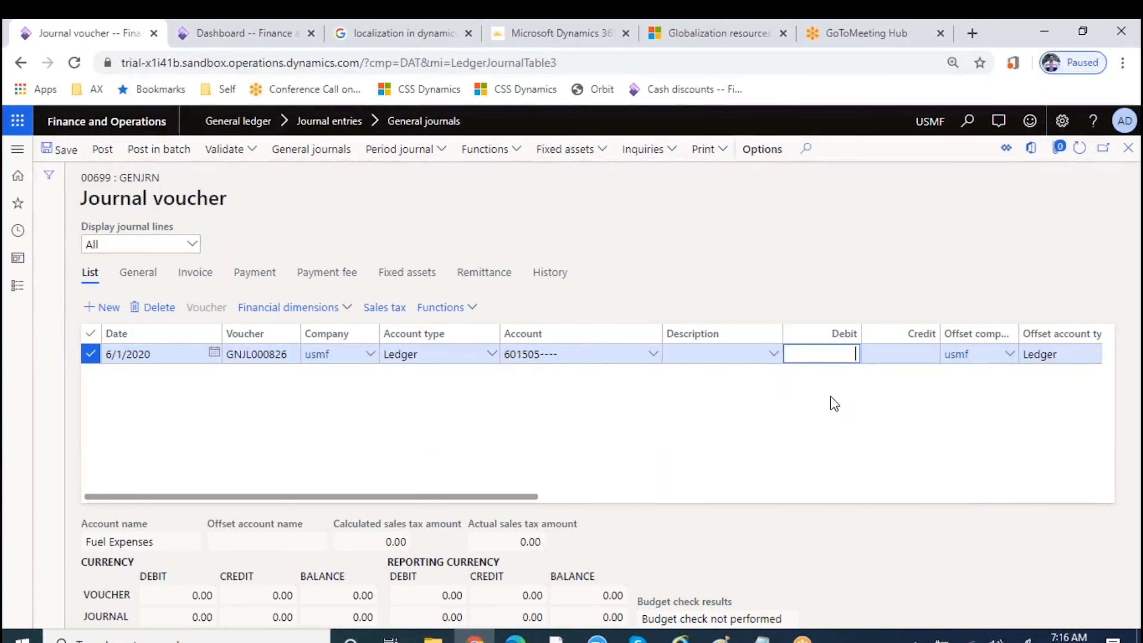
{"action": "type", "text": "5"}
{"action": "key", "text": "Tab"}
{"action": "key", "text": "Tab"}
{"action": "key", "text": "Tab"}
{"action": "key", "text": "Tab"}
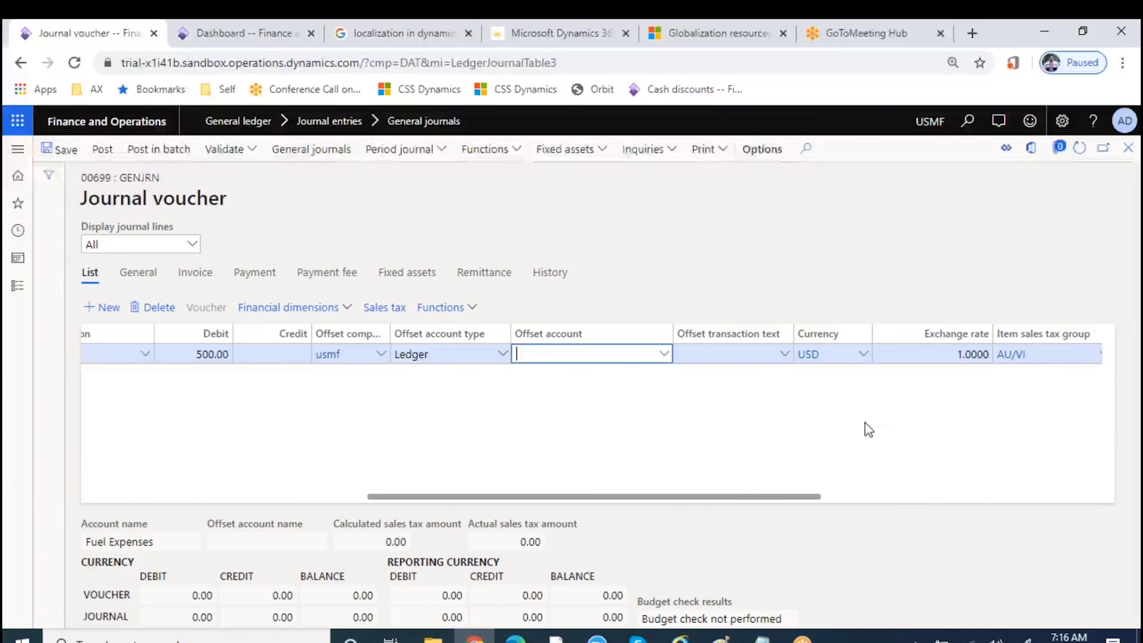
Enter main account 110180 as the offset account without other dimensions and open the message details for the combination.
{"action": "type", "text": "1101802"}
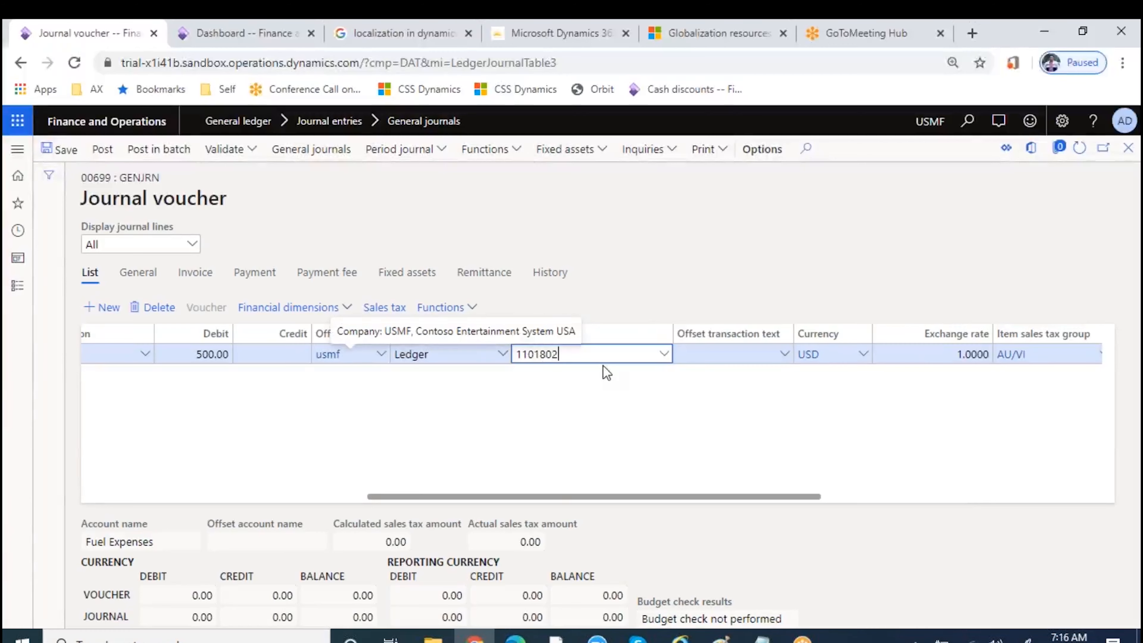
{"action": "key", "text": "BackSpace"}
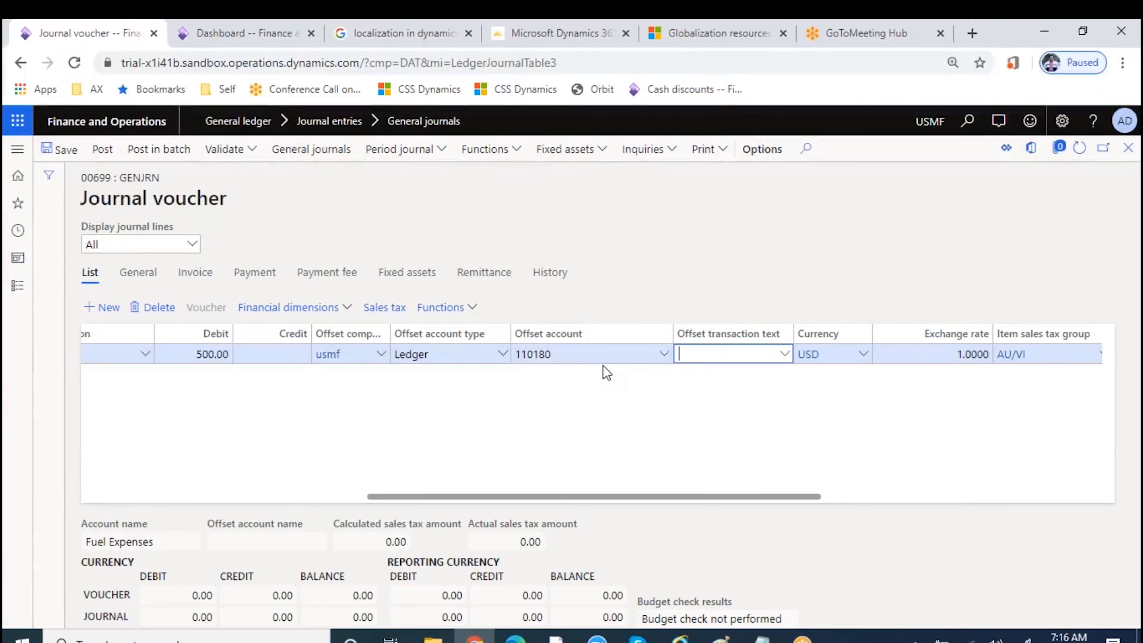
{"action": "left_click", "coordinate": [665, 358]}
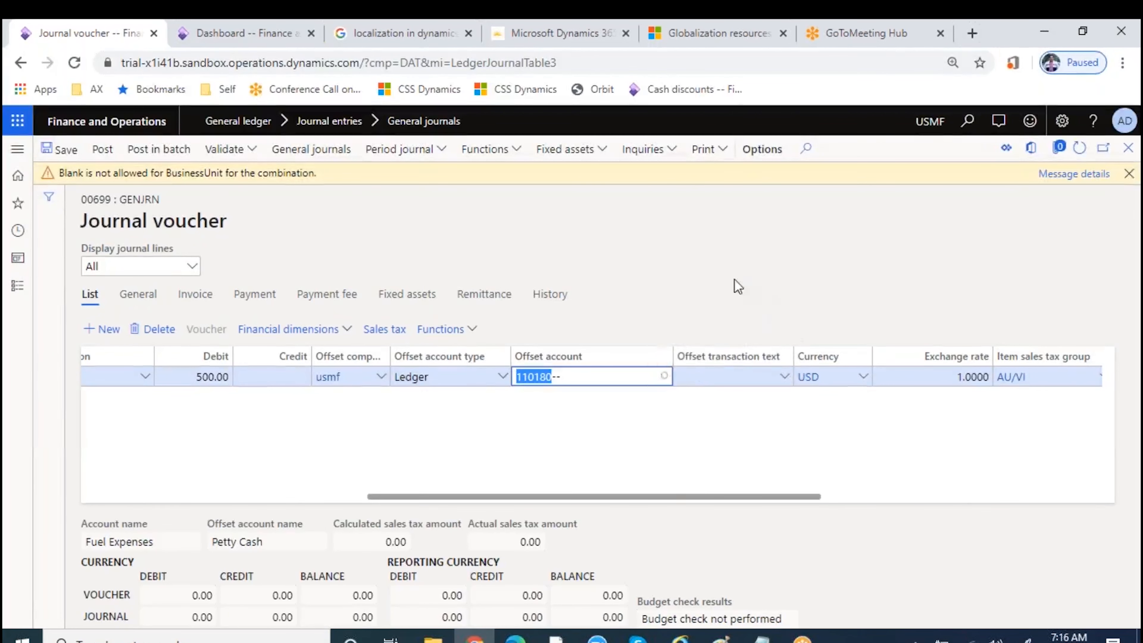
{"action": "left_click", "coordinate": [1074, 174]}
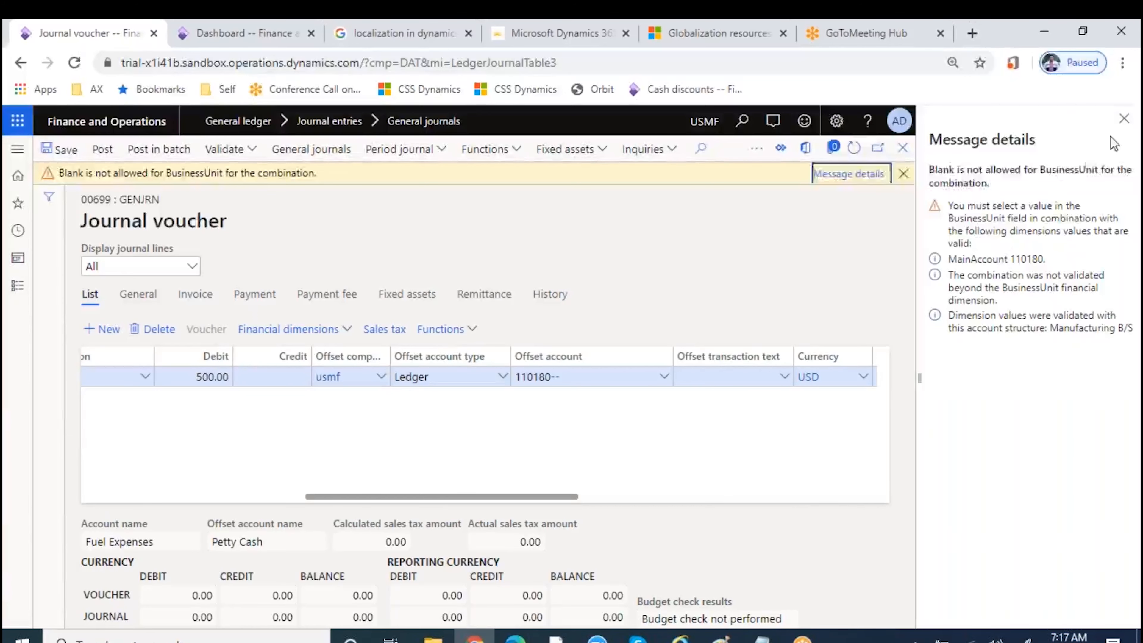
Add BusinessUnit 002 (Auto) to the offset account 110180, leaving Department blank.
{"action": "left_click", "coordinate": [1124, 118]}
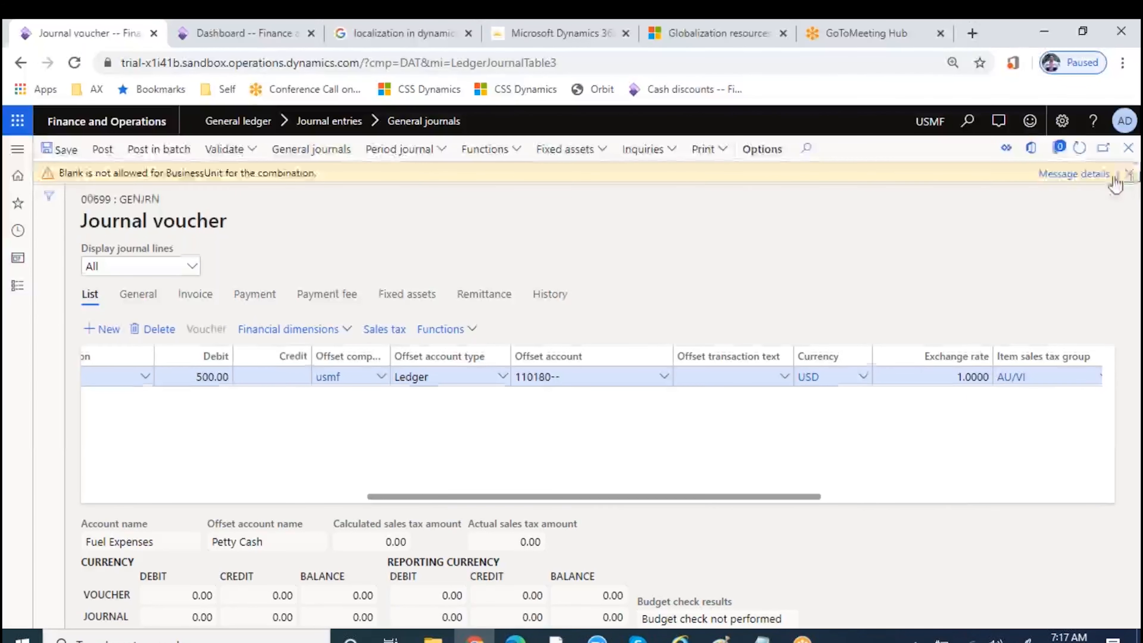
{"action": "left_click", "coordinate": [1129, 174]}
{"action": "left_click", "coordinate": [558, 355]}
{"action": "left_click", "coordinate": [554, 355]}
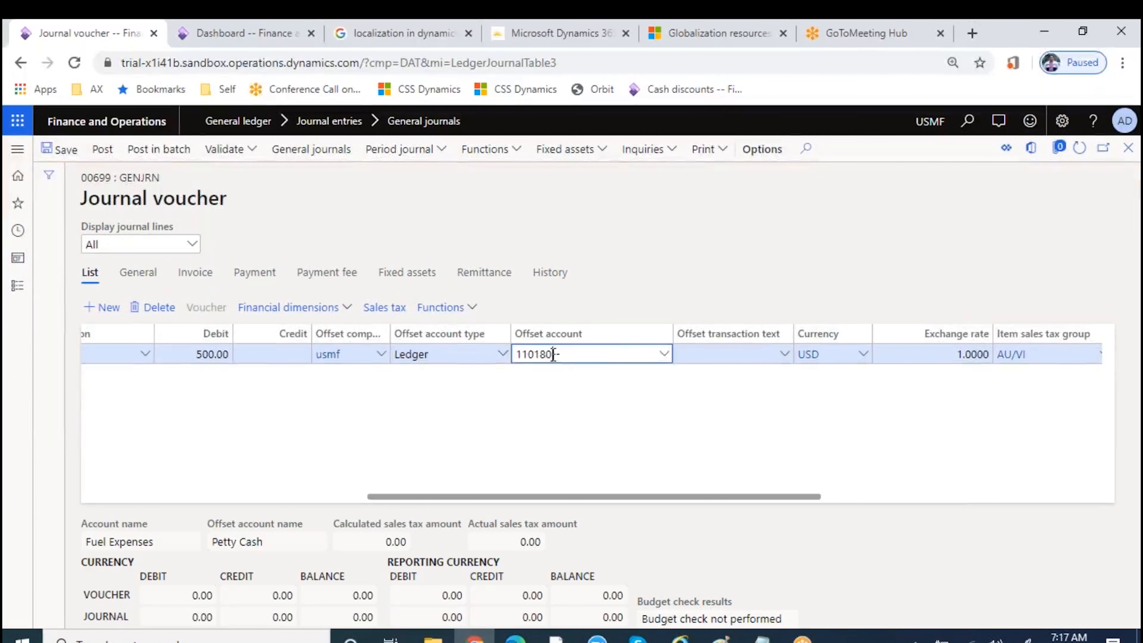
{"action": "left_click", "coordinate": [664, 354]}
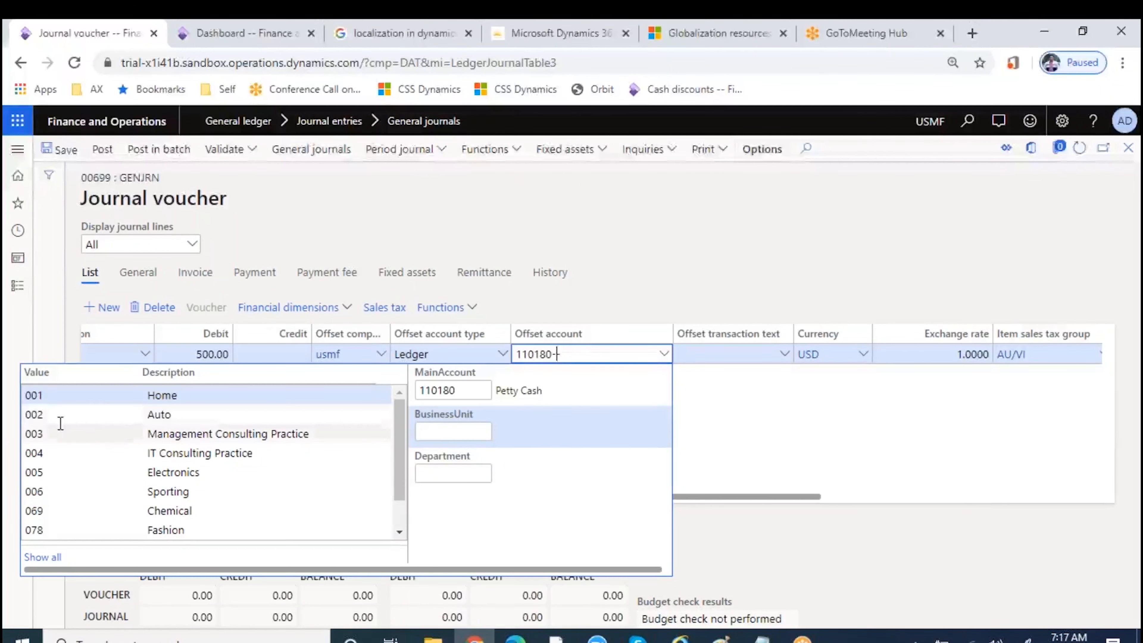
{"action": "left_click", "coordinate": [64, 423]}
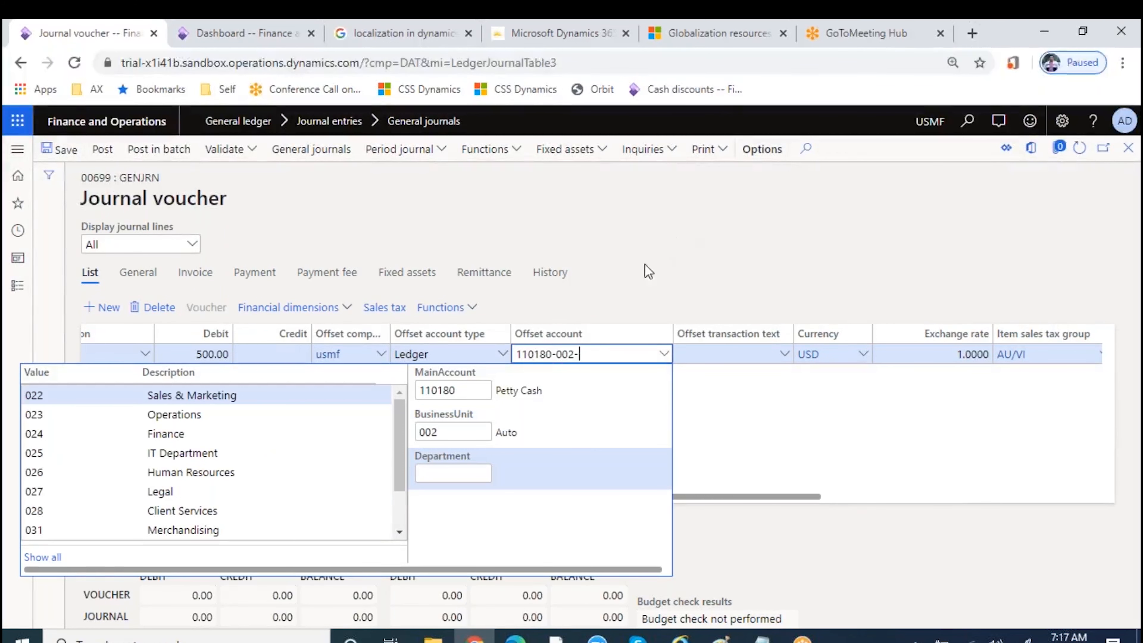
{"action": "left_click", "coordinate": [702, 236]}
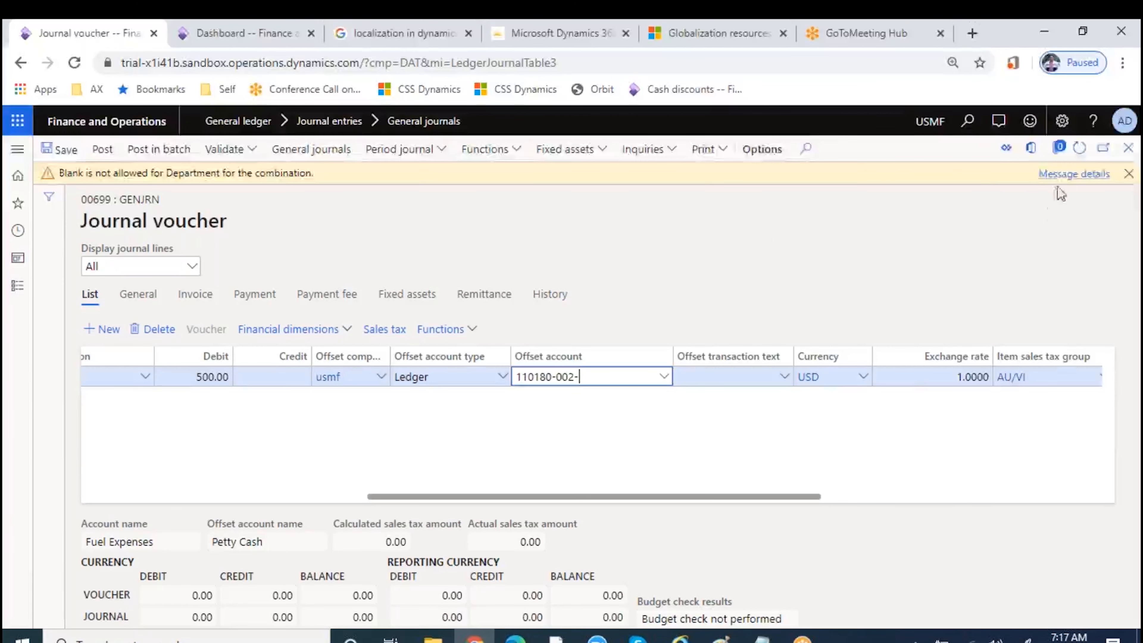
Examine the message details for the offset account combination, noting which account structure validated it, and dismiss the messages.
{"action": "left_click", "coordinate": [1074, 174]}
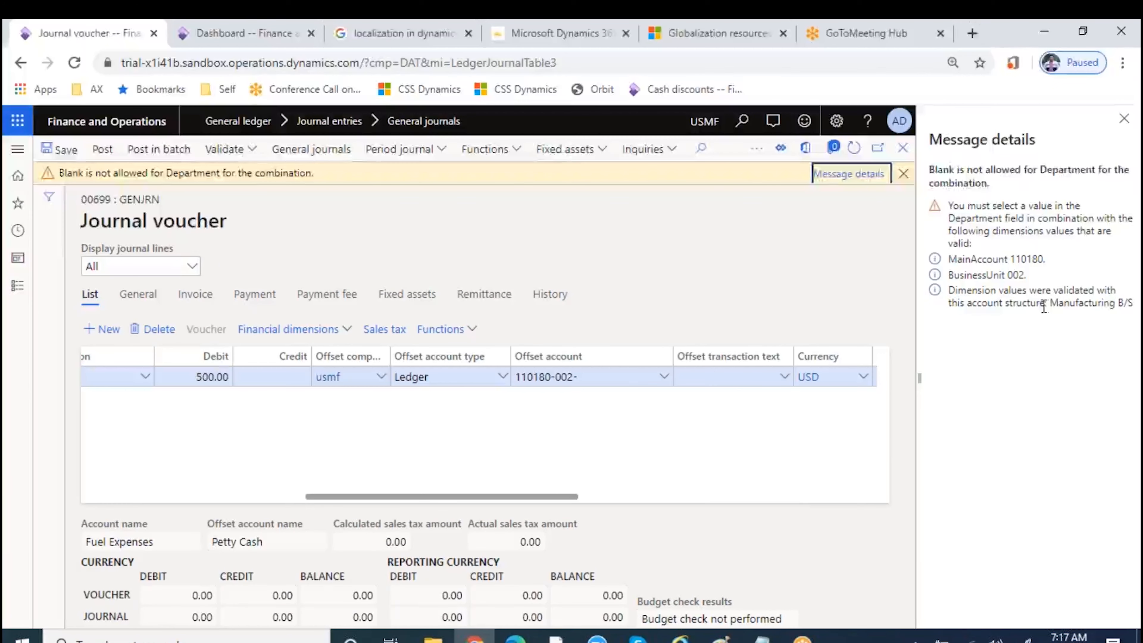
{"action": "left_click", "coordinate": [1134, 304]}
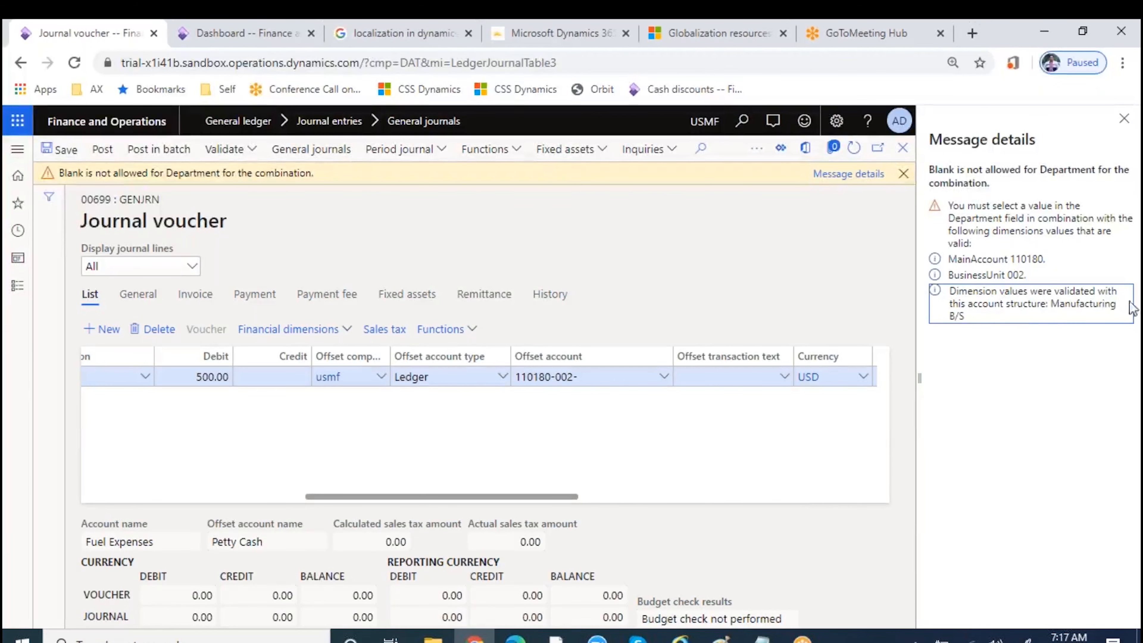
{"action": "left_click_drag", "start_coordinate": [983, 321], "coordinate": [1031, 304]}
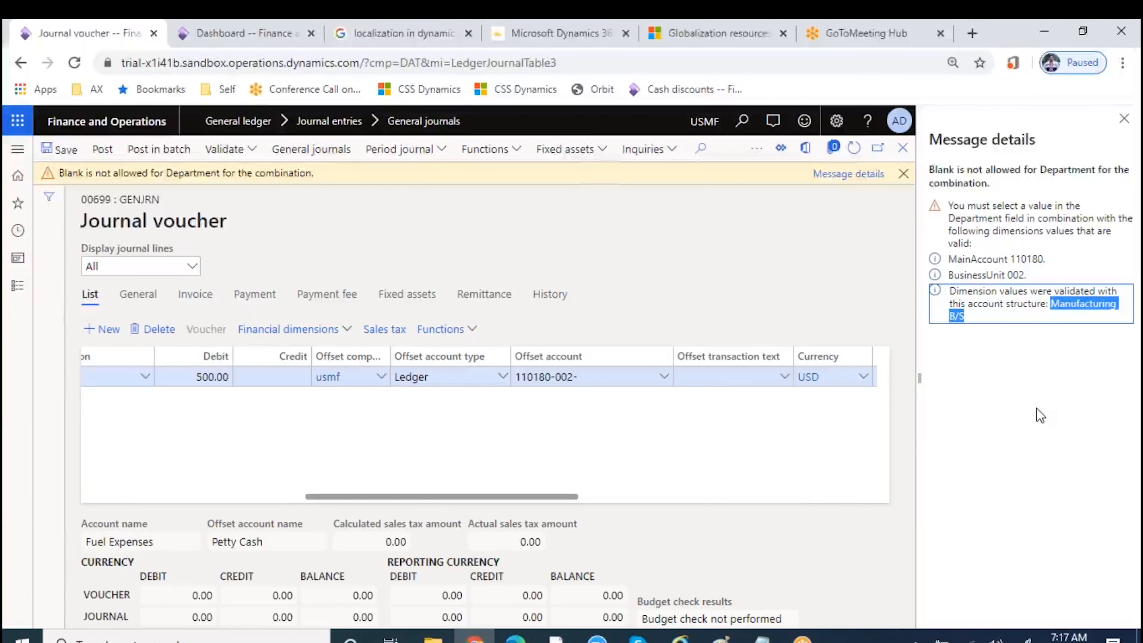
{"action": "left_click", "coordinate": [1125, 119]}
{"action": "left_click", "coordinate": [1130, 174]}
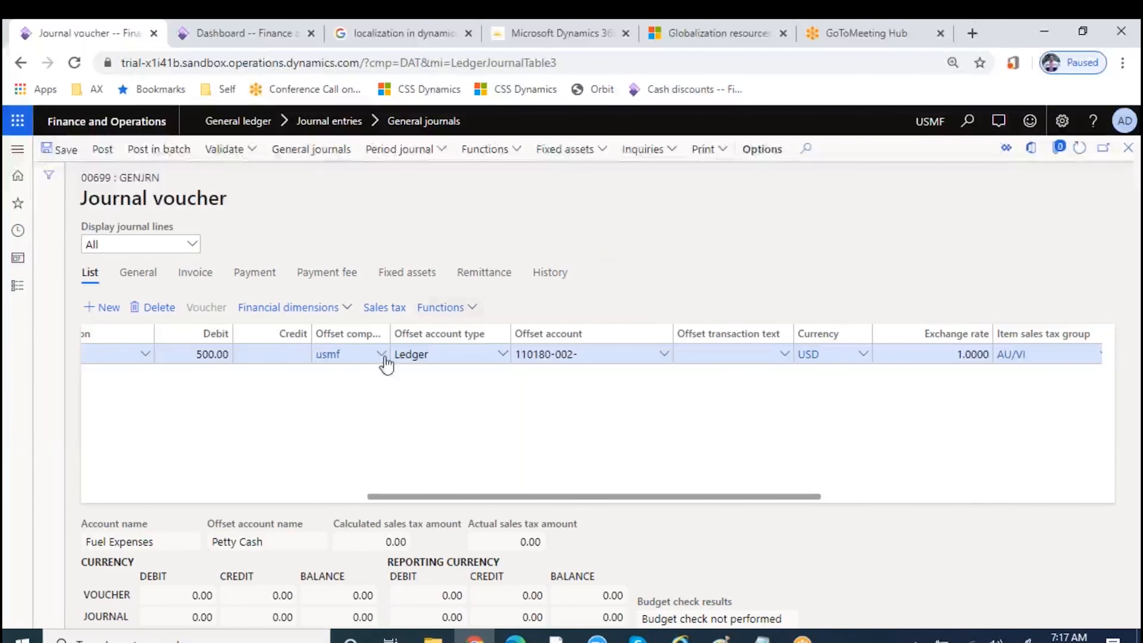
Try to post the journal with the offset account's Department blank and review the posting message details.
{"action": "left_click", "coordinate": [313, 497]}
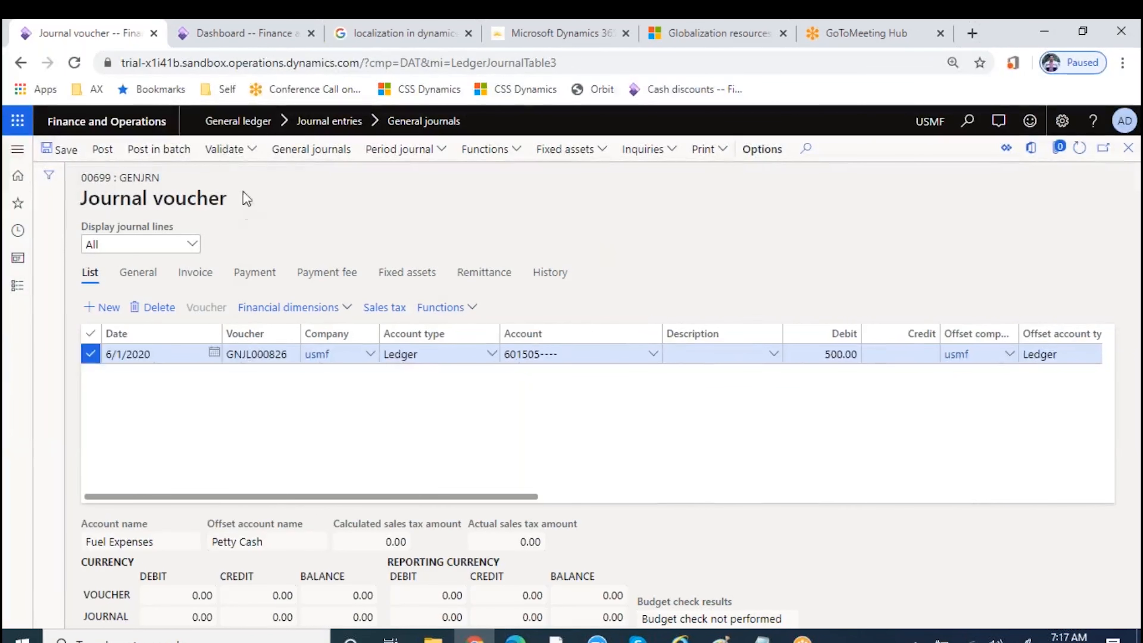
{"action": "left_click", "coordinate": [112, 152]}
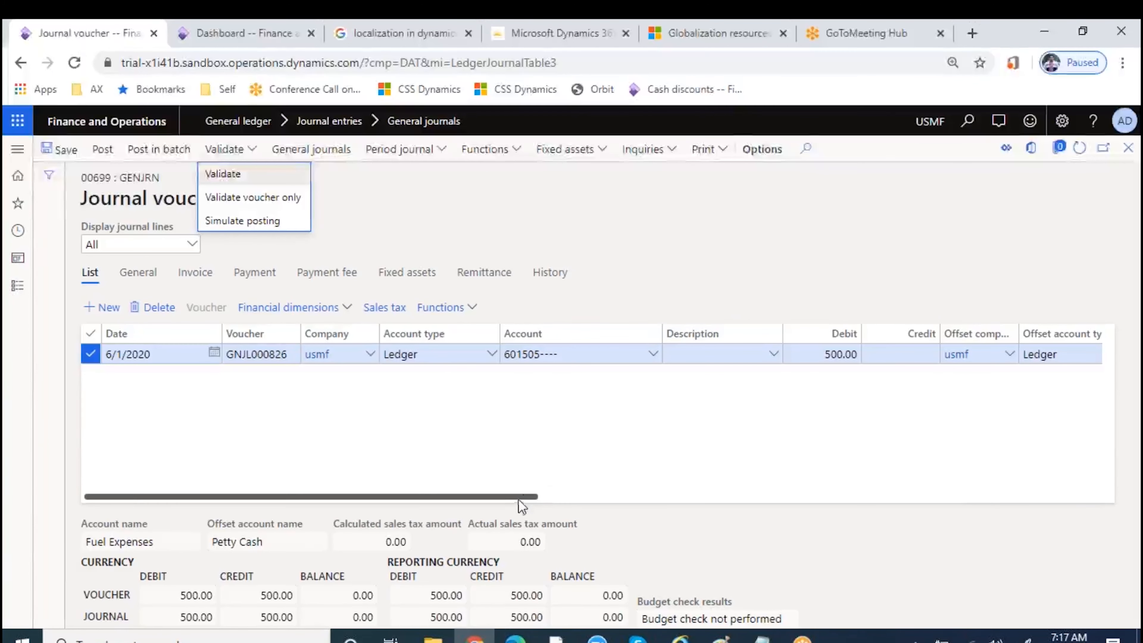
{"action": "left_click", "coordinate": [637, 242]}
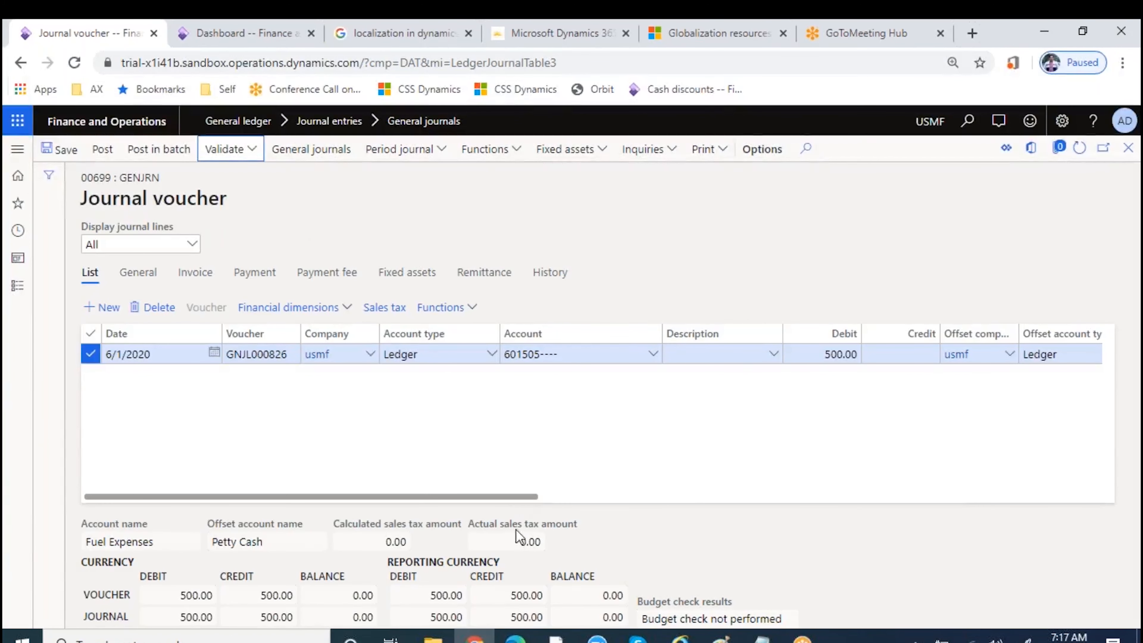
{"action": "left_click_drag", "start_coordinate": [506, 496], "coordinate": [666, 497]}
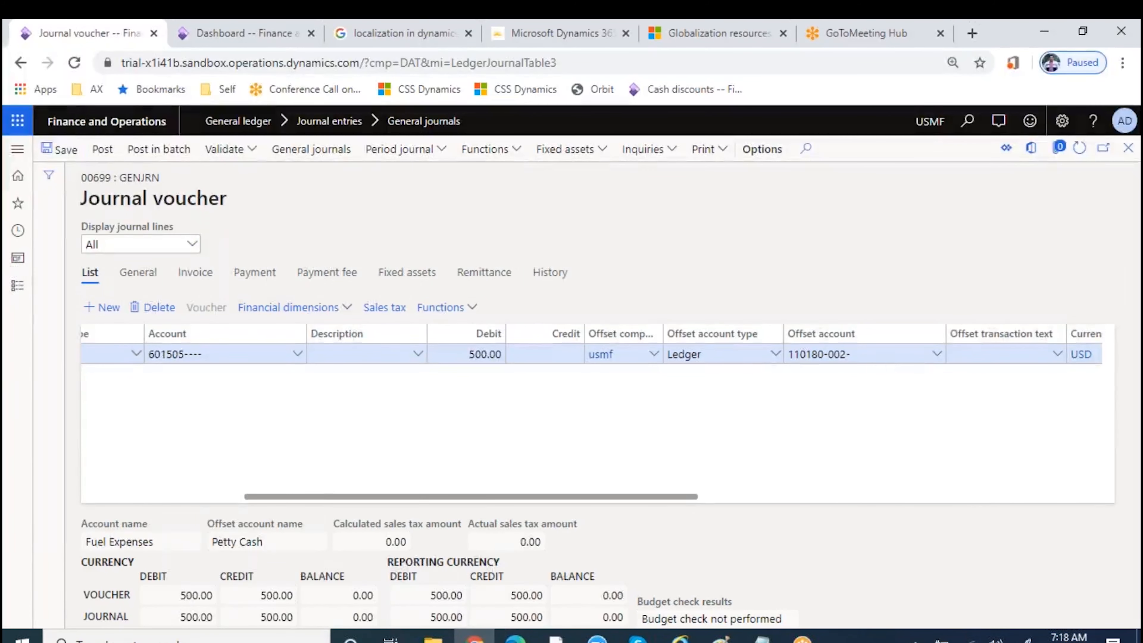
{"action": "left_click", "coordinate": [102, 149]}
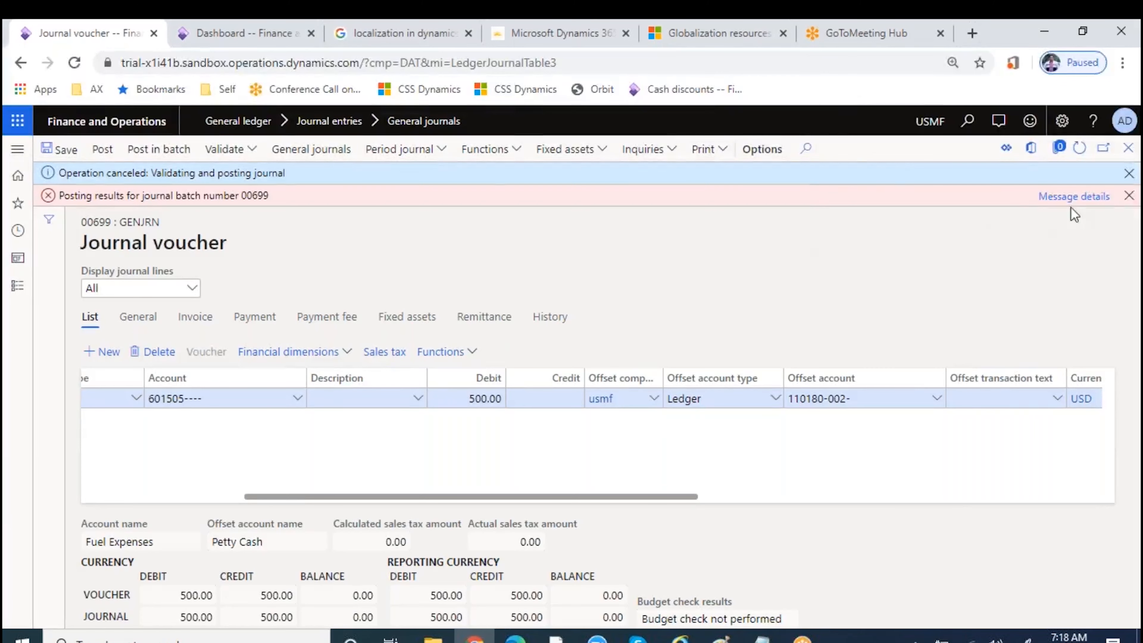
{"action": "left_click", "coordinate": [1075, 198]}
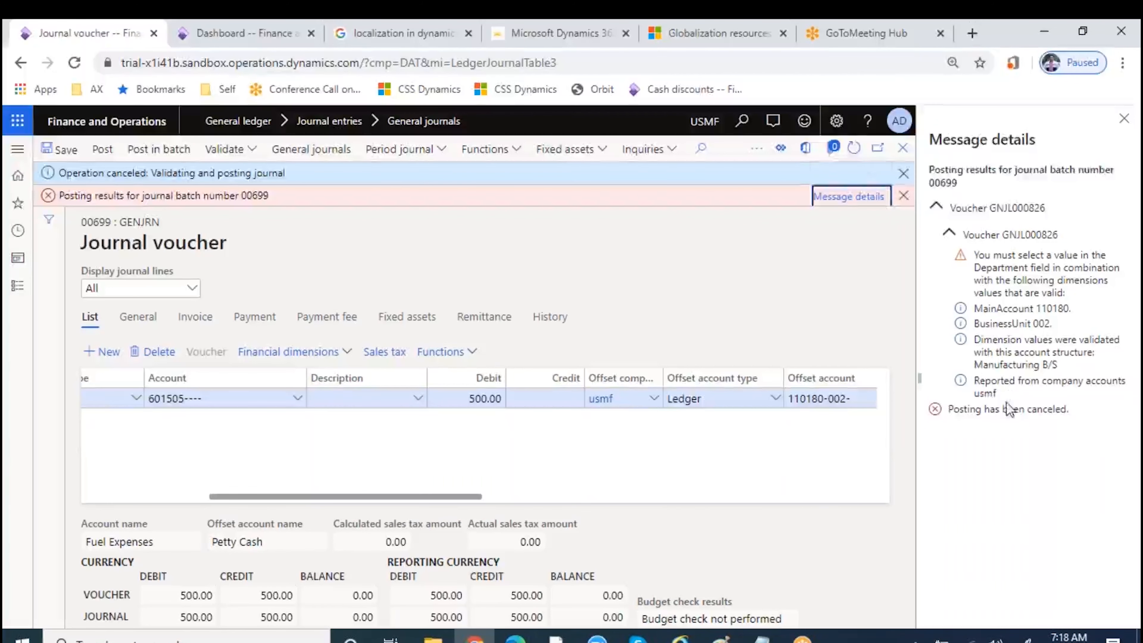
{"action": "left_click", "coordinate": [1125, 118]}
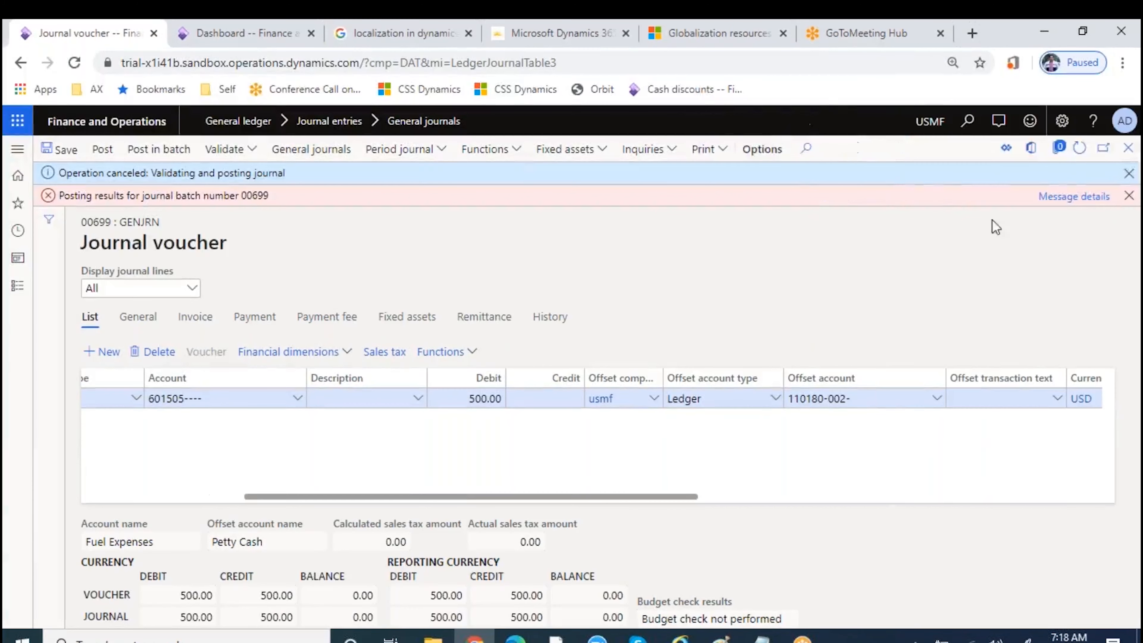
{"action": "left_click", "coordinate": [1128, 196]}
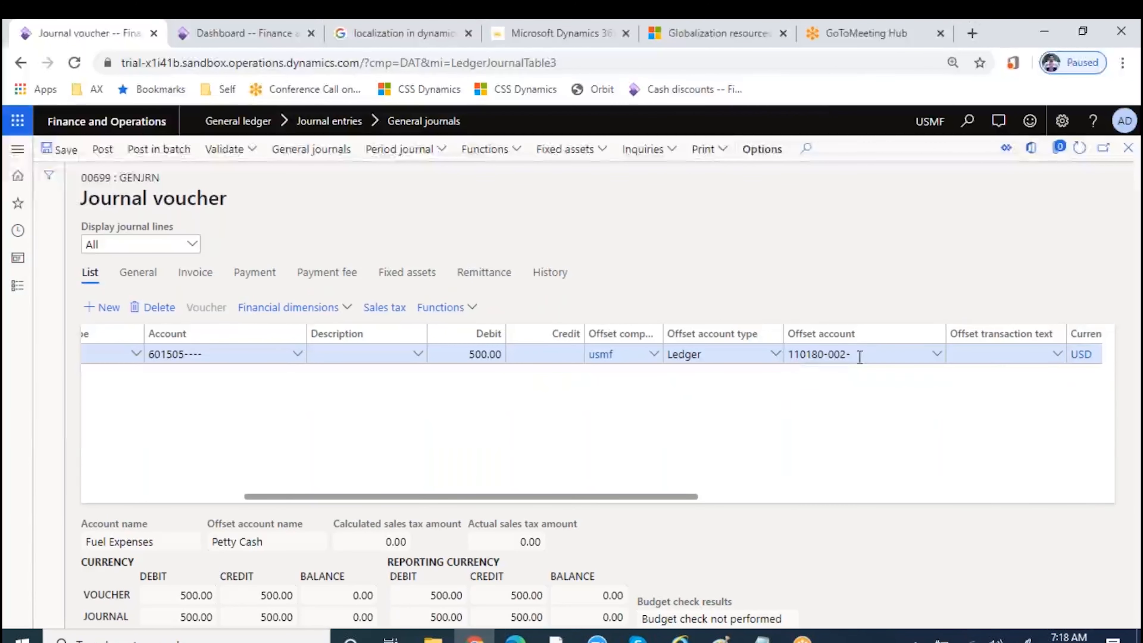
In the second Finance and Operations browser tab, open the Manufacturing B/S account structure from General ledger's Configure account structures page.
{"action": "left_click", "coordinate": [222, 30]}
{"action": "left_click", "coordinate": [18, 292]}
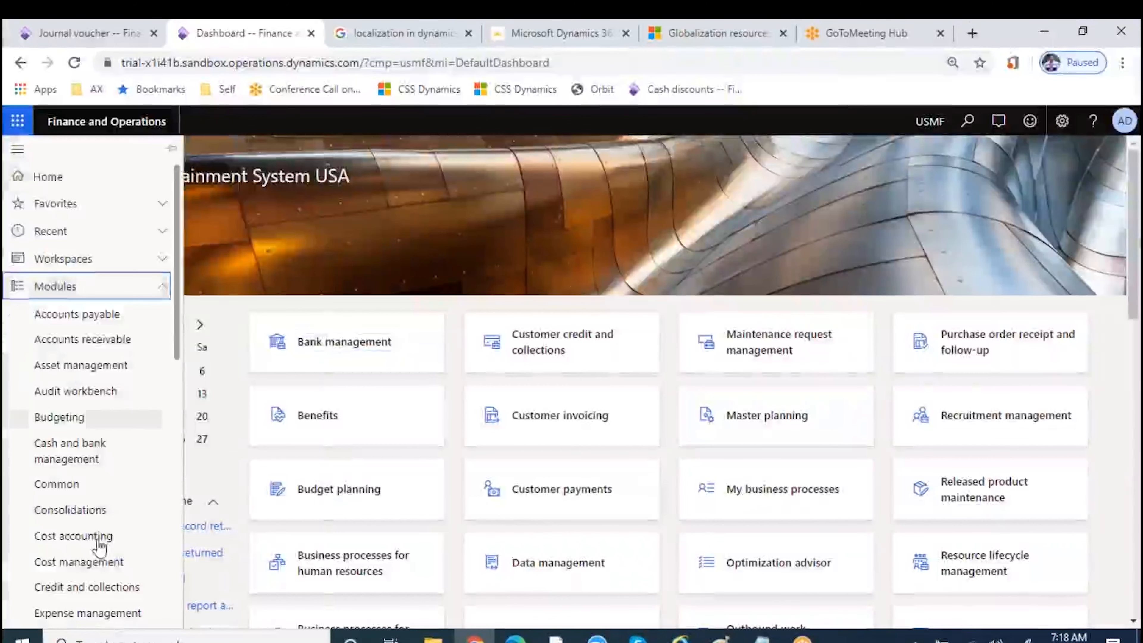
{"action": "scroll", "coordinate": [103, 559], "scroll_direction": "down", "scroll_amount": 9}
{"action": "scroll", "coordinate": [102, 421], "scroll_direction": "down", "scroll_amount": 4}
{"action": "scroll", "coordinate": [102, 424], "scroll_direction": "up", "scroll_amount": 6}
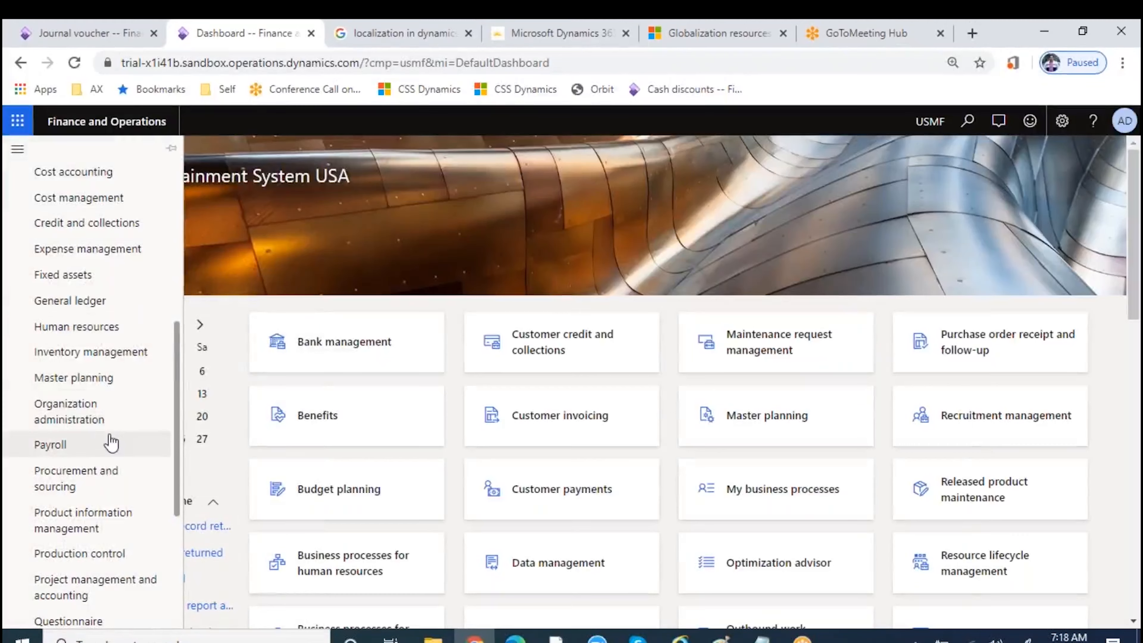
{"action": "left_click", "coordinate": [93, 304]}
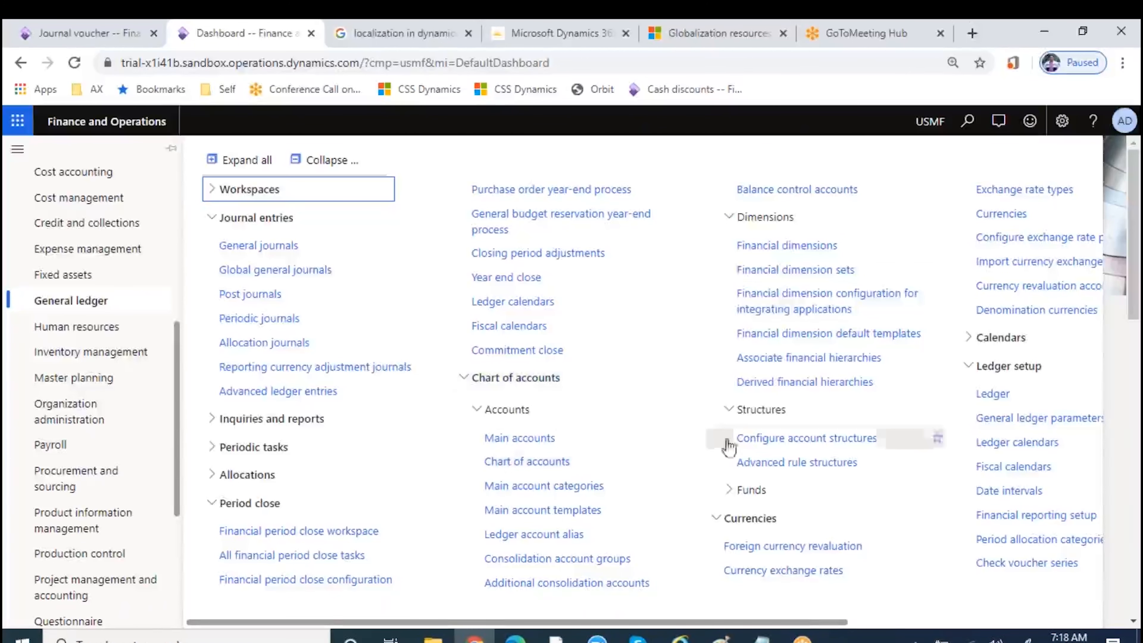
{"action": "left_click", "coordinate": [773, 444]}
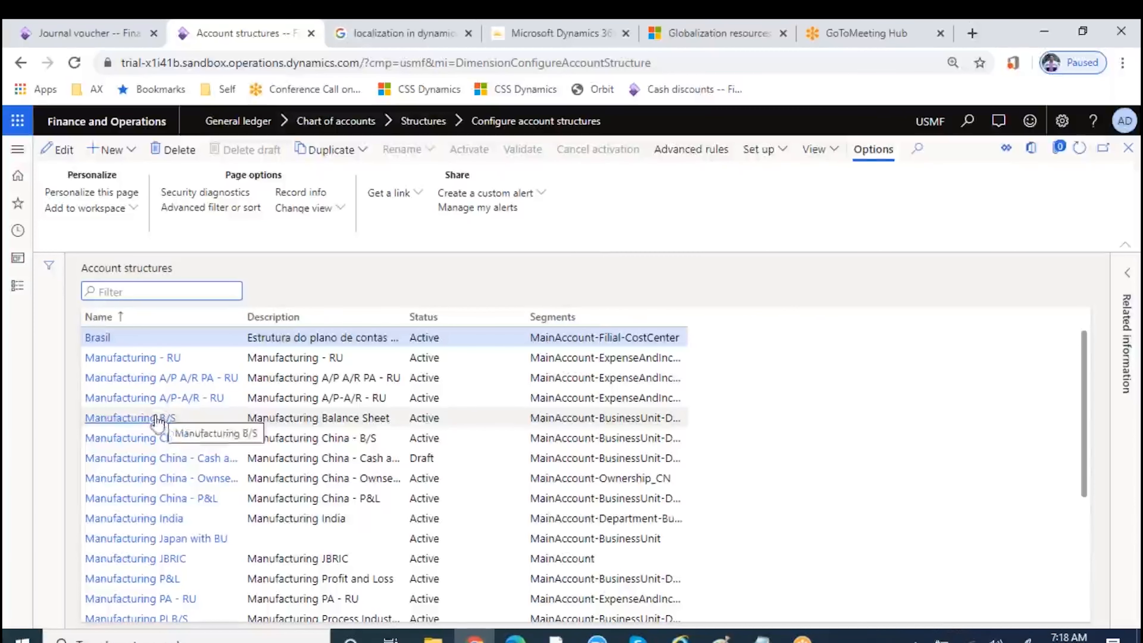
{"action": "left_click", "coordinate": [155, 419]}
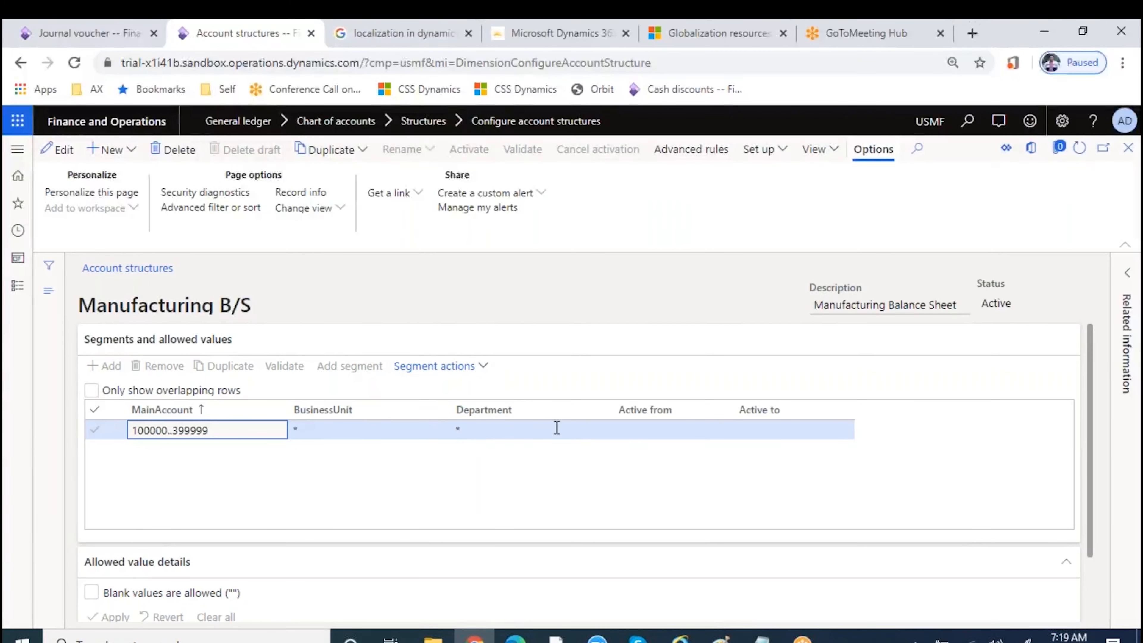
Open Manufacturing B/S through the Ledger setup and compare its MainAccount range and dimension rules with the journal's offset account.
{"action": "left_click", "coordinate": [1128, 148]}
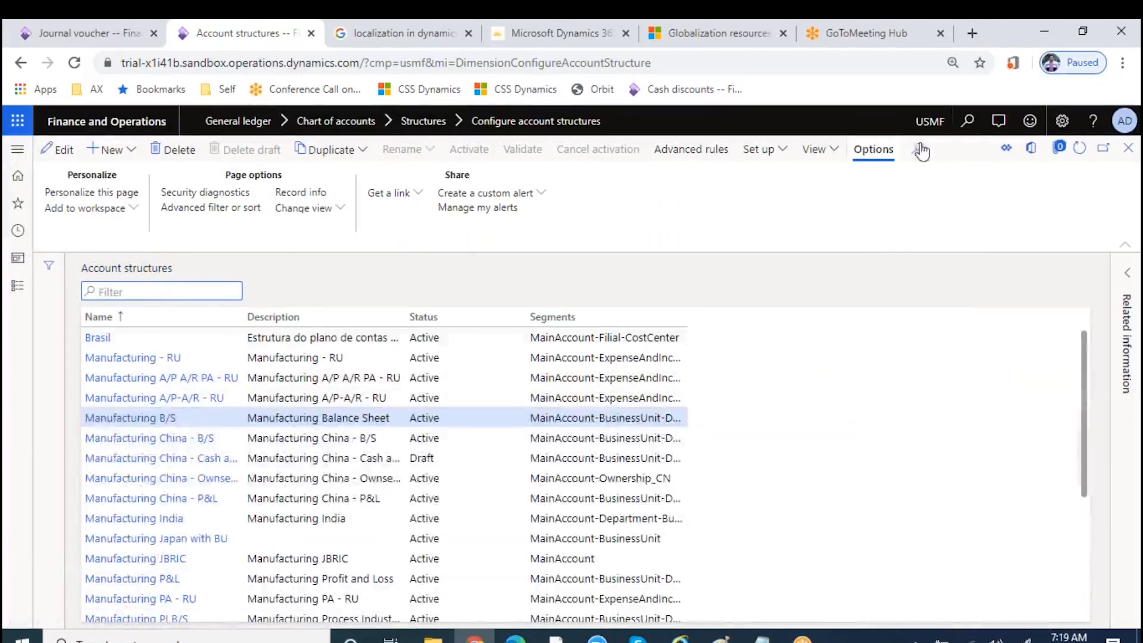
{"action": "left_click", "coordinate": [18, 285]}
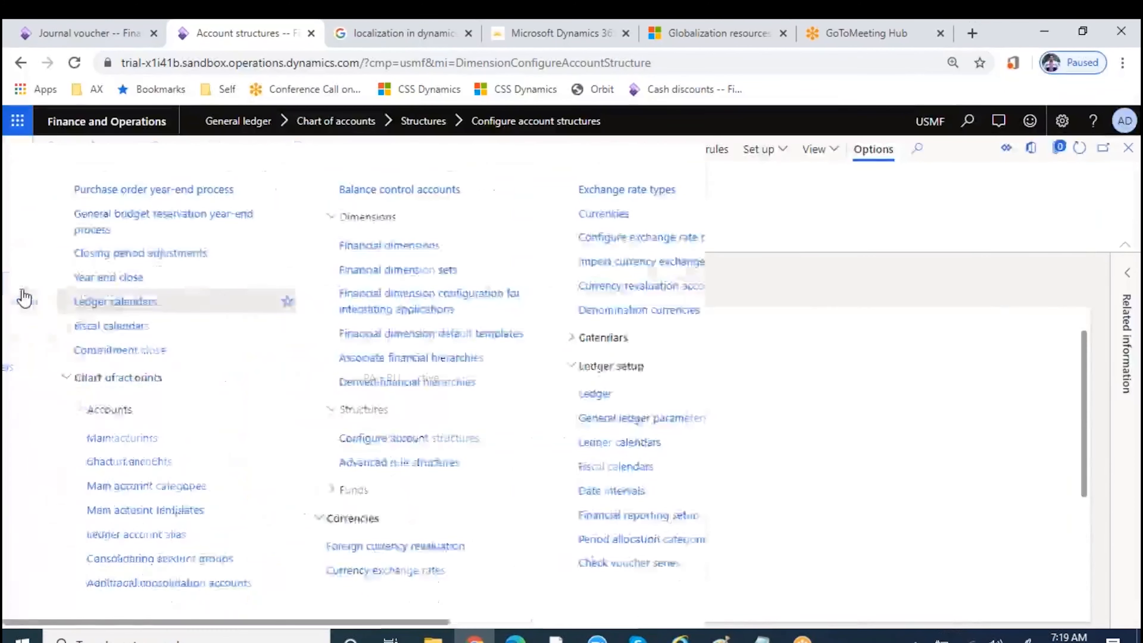
{"action": "left_click", "coordinate": [326, 159]}
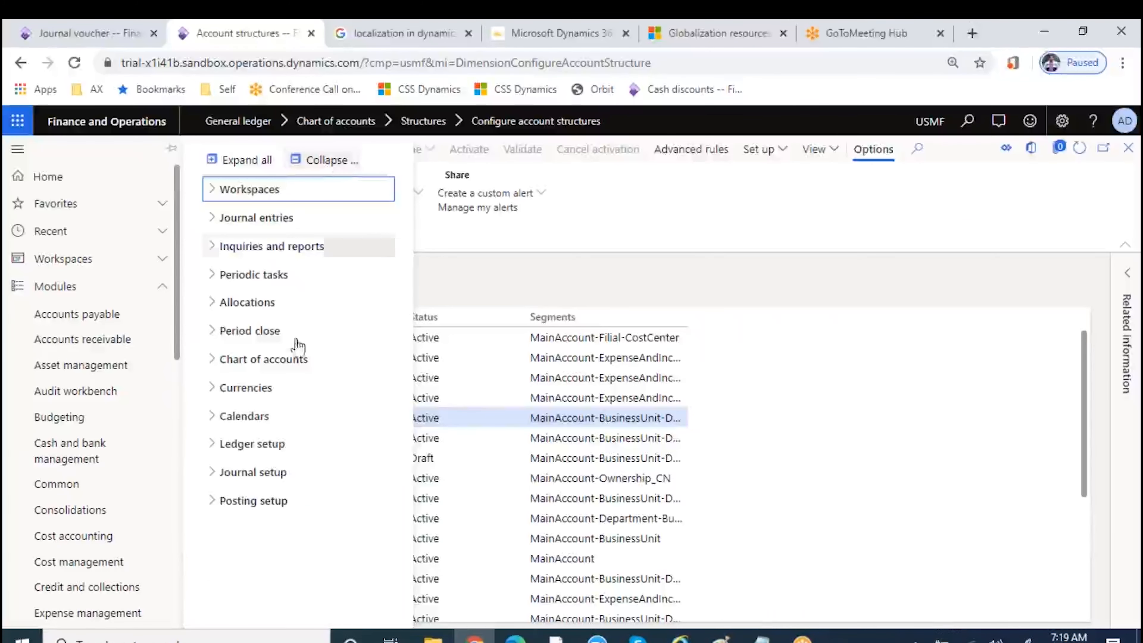
{"action": "left_click", "coordinate": [254, 448]}
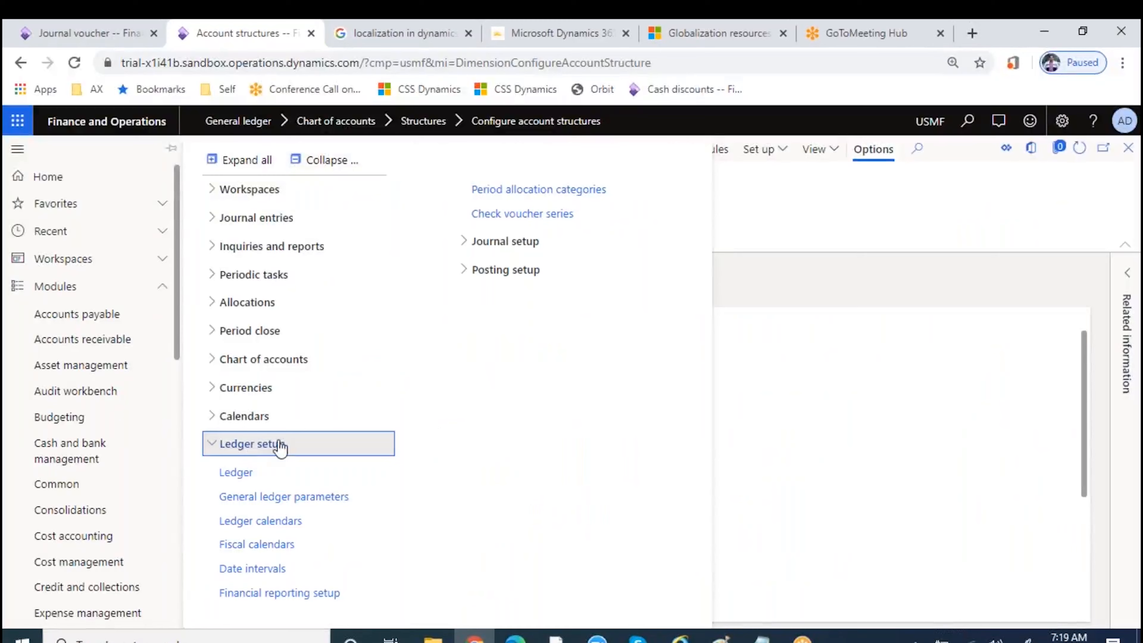
{"action": "left_click", "coordinate": [249, 474]}
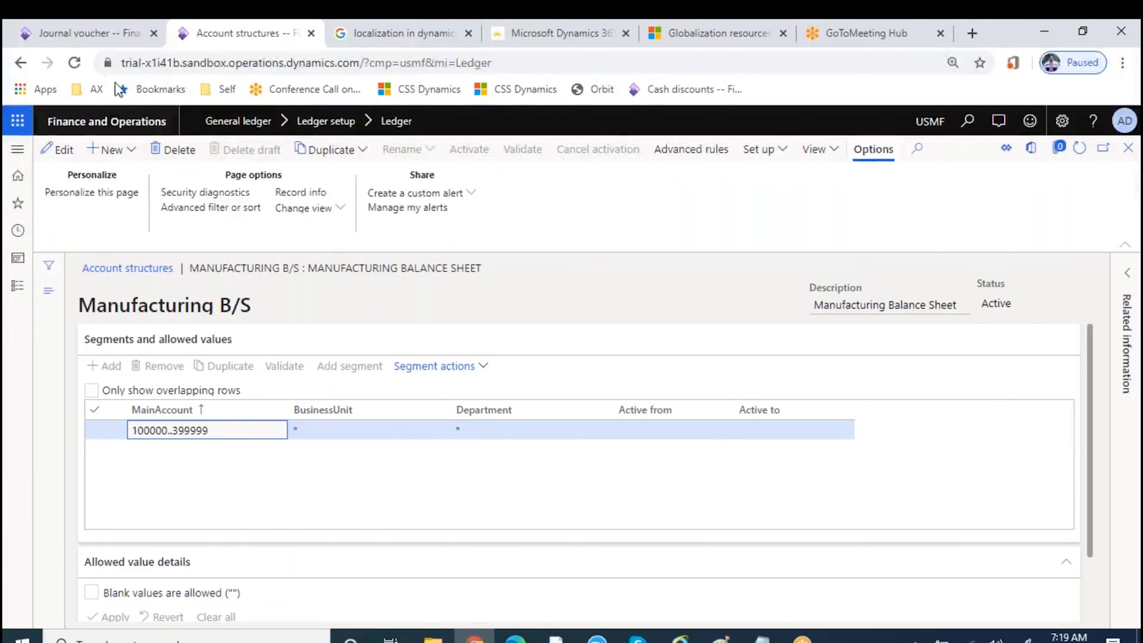
{"action": "left_click", "coordinate": [82, 37]}
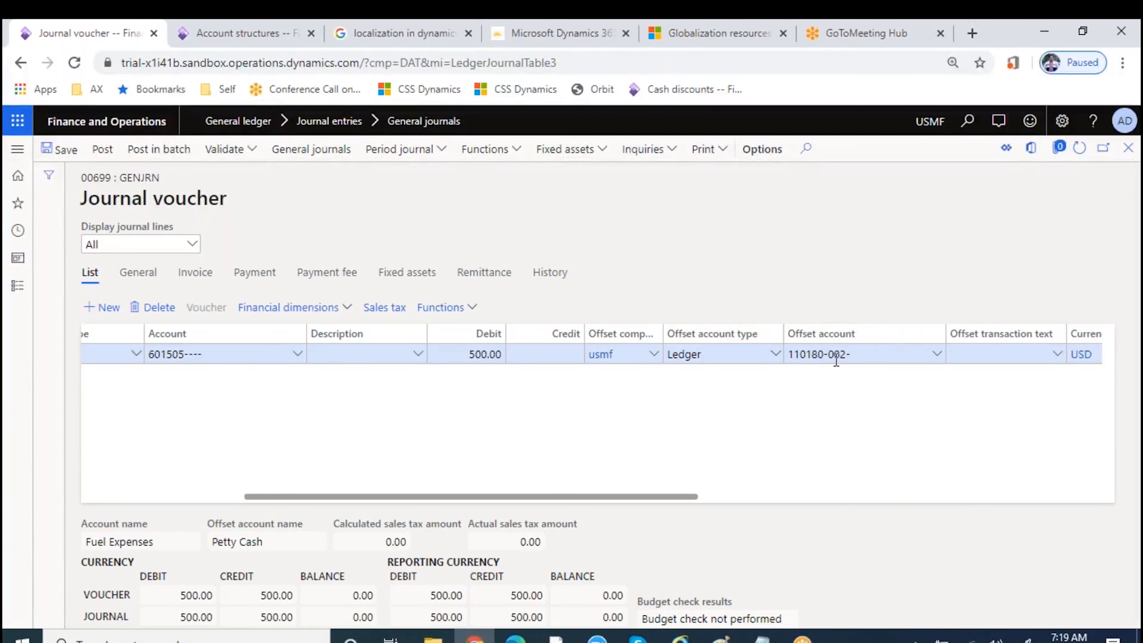
{"action": "left_click", "coordinate": [243, 33]}
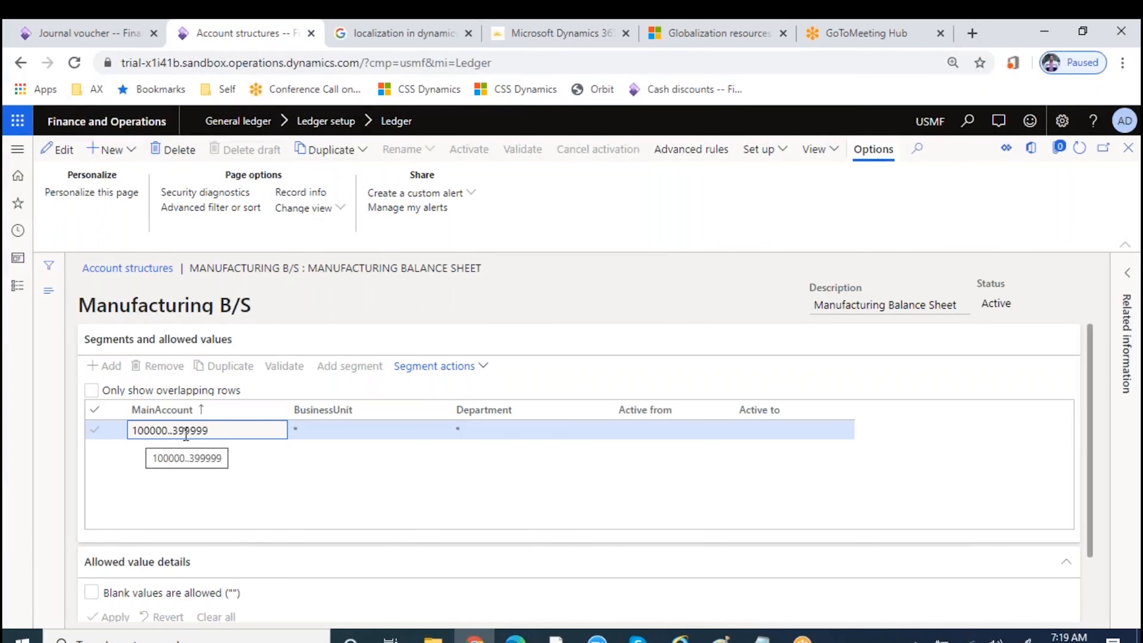
{"action": "left_click", "coordinate": [81, 34]}
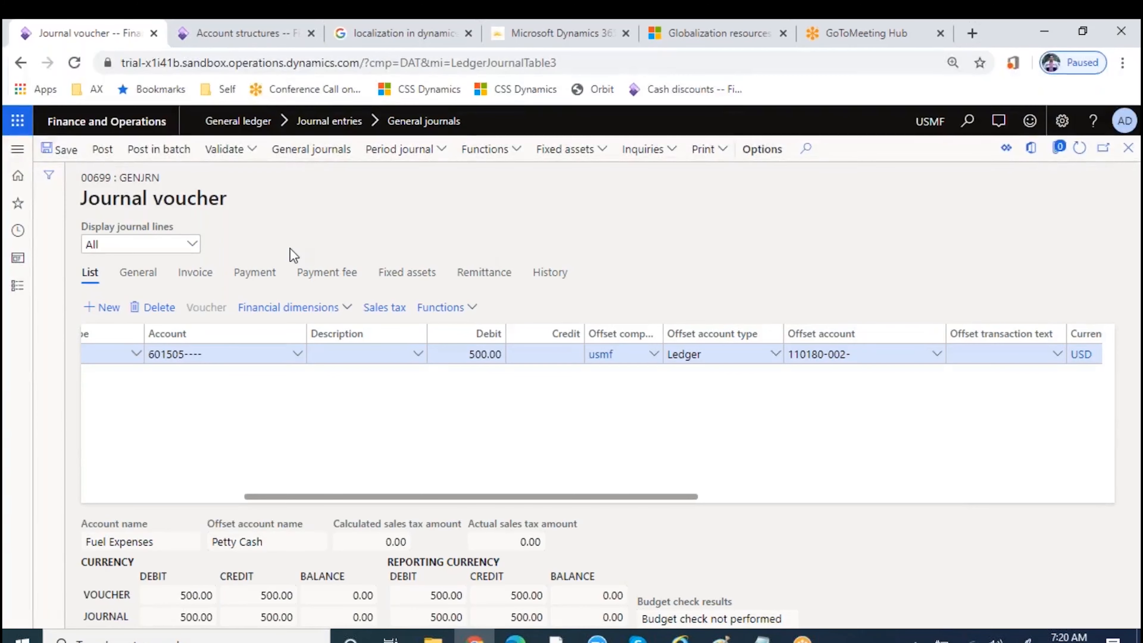
{"action": "left_click", "coordinate": [862, 353]}
{"action": "left_click", "coordinate": [938, 359]}
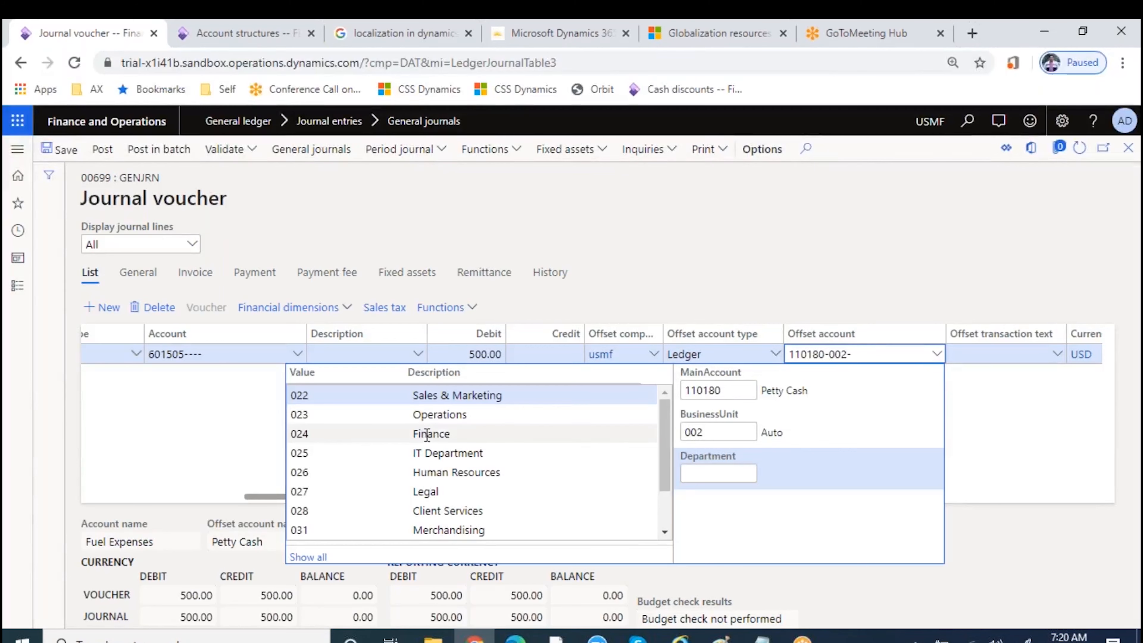
{"action": "left_click", "coordinate": [428, 434]}
{"action": "left_click", "coordinate": [711, 261]}
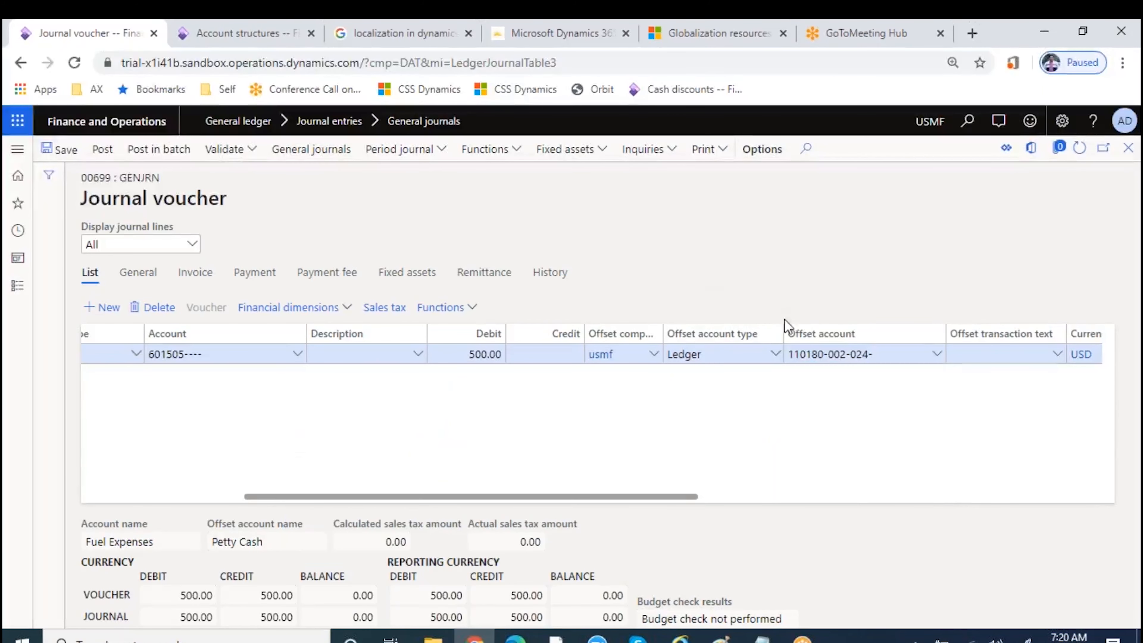
{"action": "left_click", "coordinate": [799, 354]}
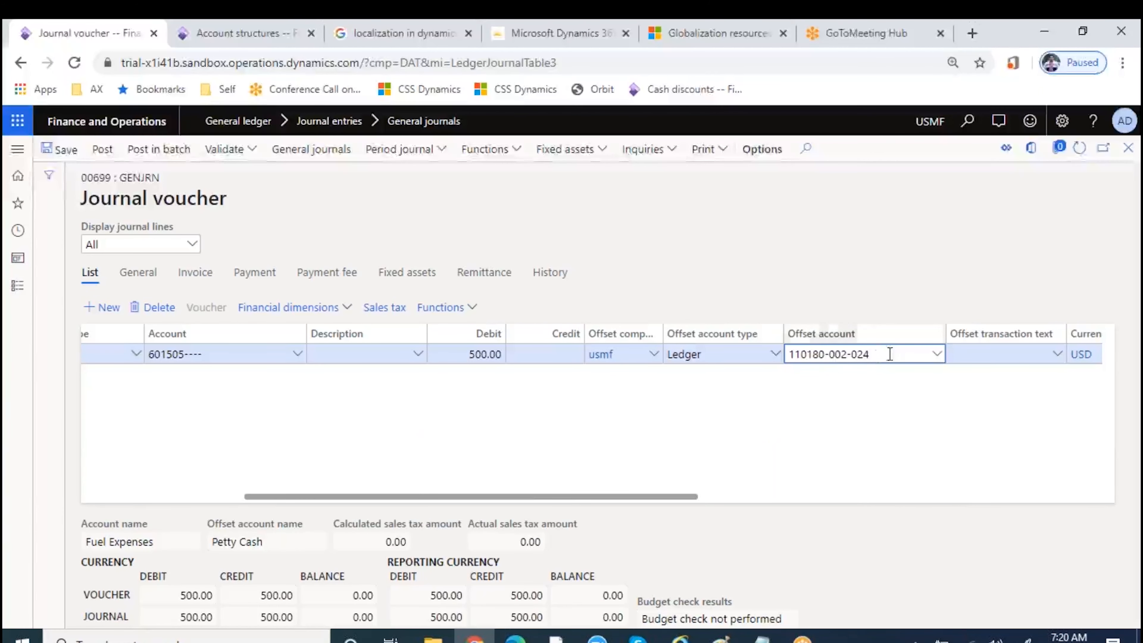
Check the journal line's main account, and open the Manufacturing P&L account structure from the Ledger setup in the second Finance and Operations browser tab.
{"action": "left_click_drag", "start_coordinate": [528, 497], "coordinate": [376, 500]}
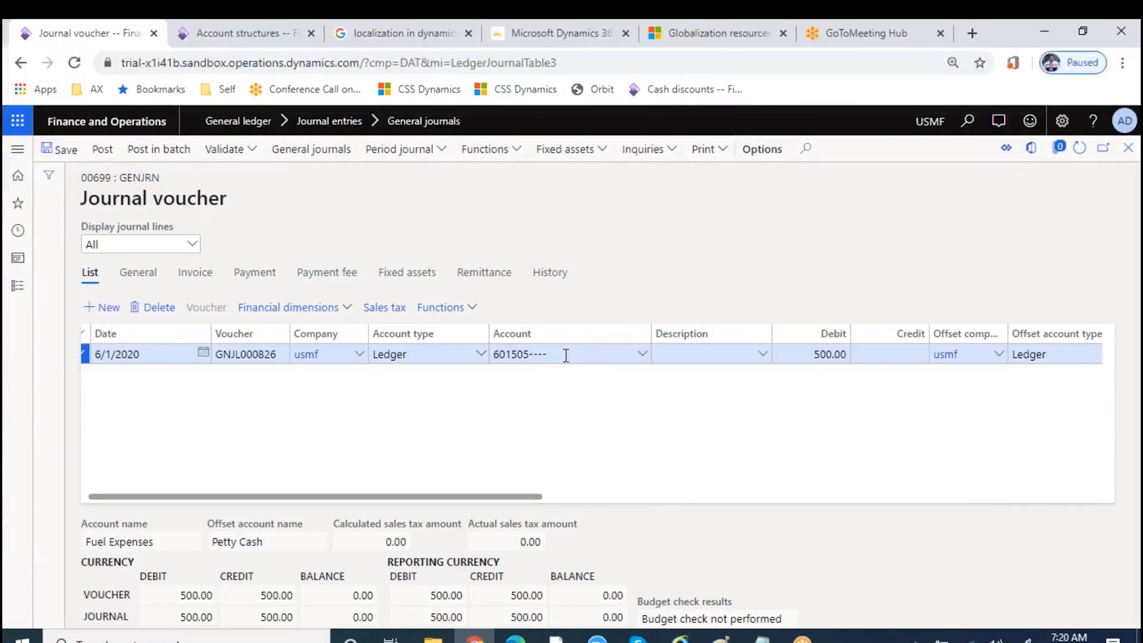
{"action": "mouse_move", "coordinate": [554, 357]}
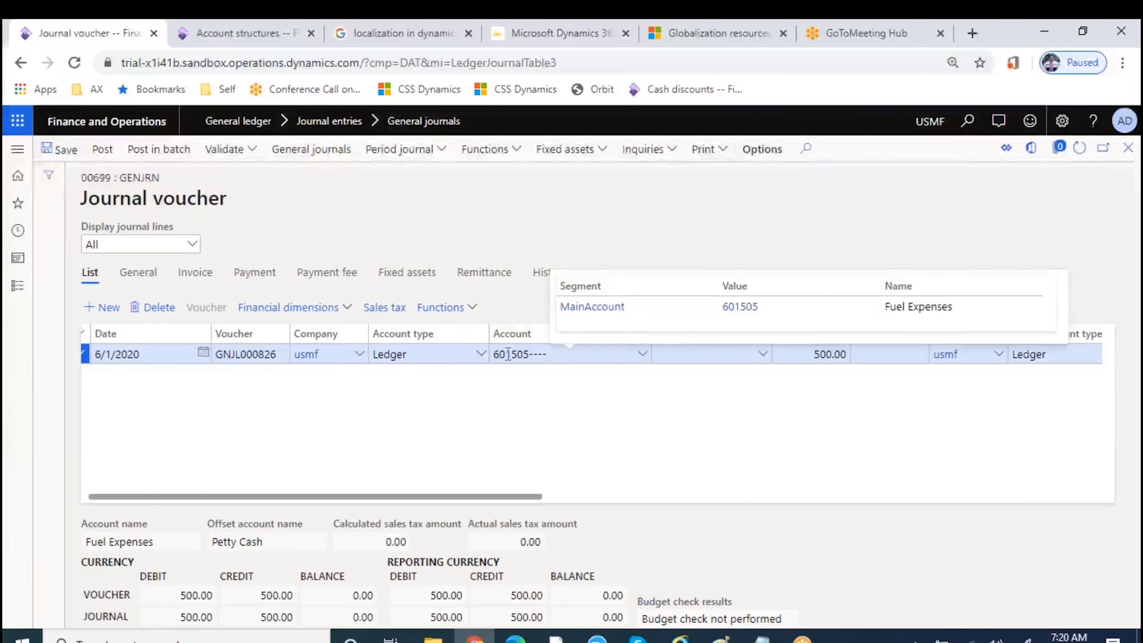
{"action": "left_click", "coordinate": [243, 32]}
{"action": "left_click", "coordinate": [208, 426]}
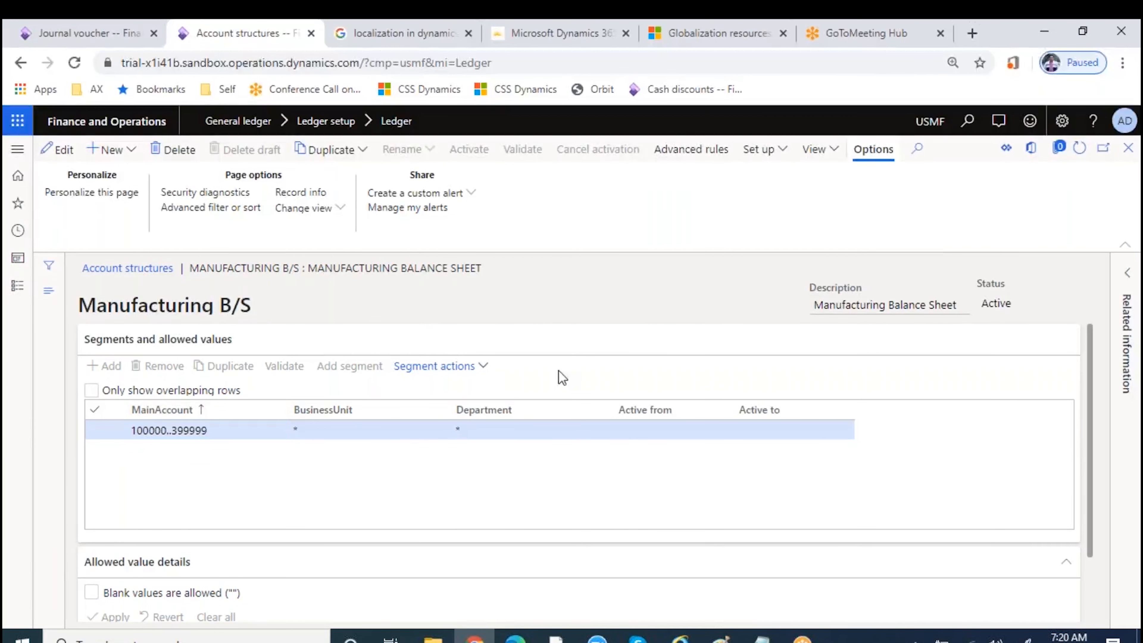
{"action": "key", "text": "Escape"}
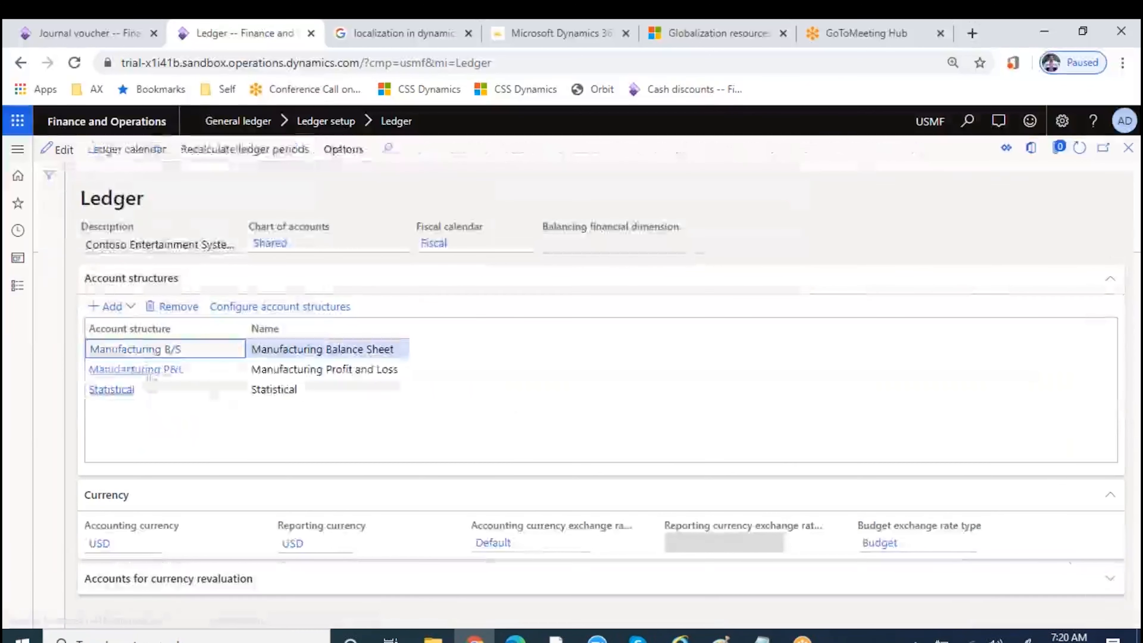
{"action": "left_click", "coordinate": [132, 371]}
{"action": "left_click", "coordinate": [181, 373]}
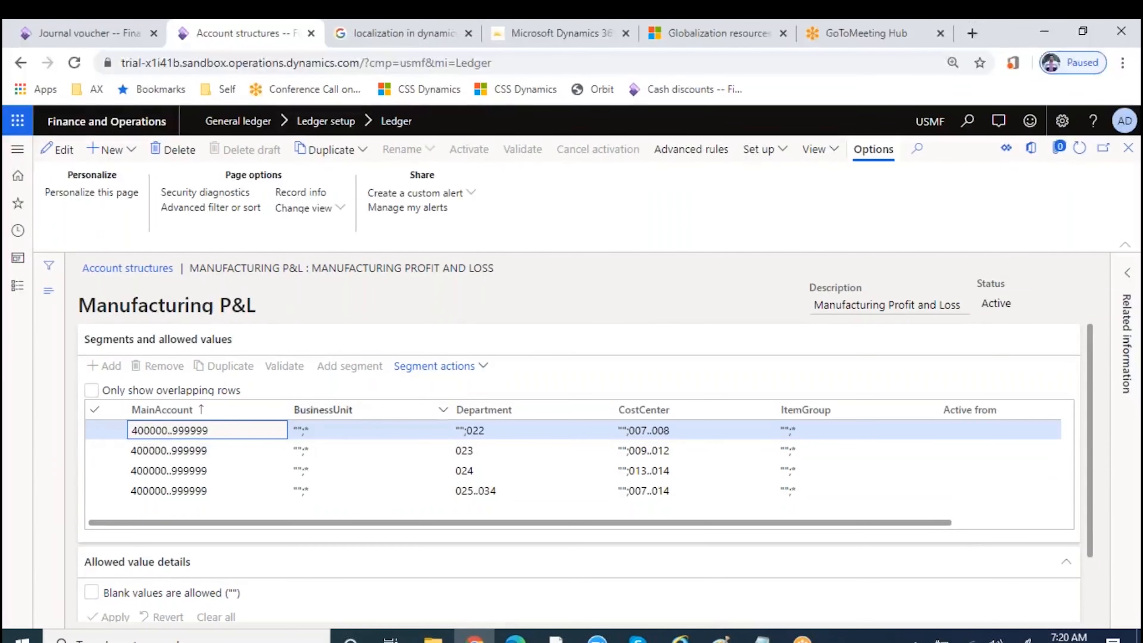
Examine the BusinessUnit, Department, CostCenter and ItemGroup rules in the first row of the Manufacturing P&L structure.
{"action": "left_click", "coordinate": [352, 433]}
{"action": "left_click", "coordinate": [610, 430]}
{"action": "left_click", "coordinate": [670, 432]}
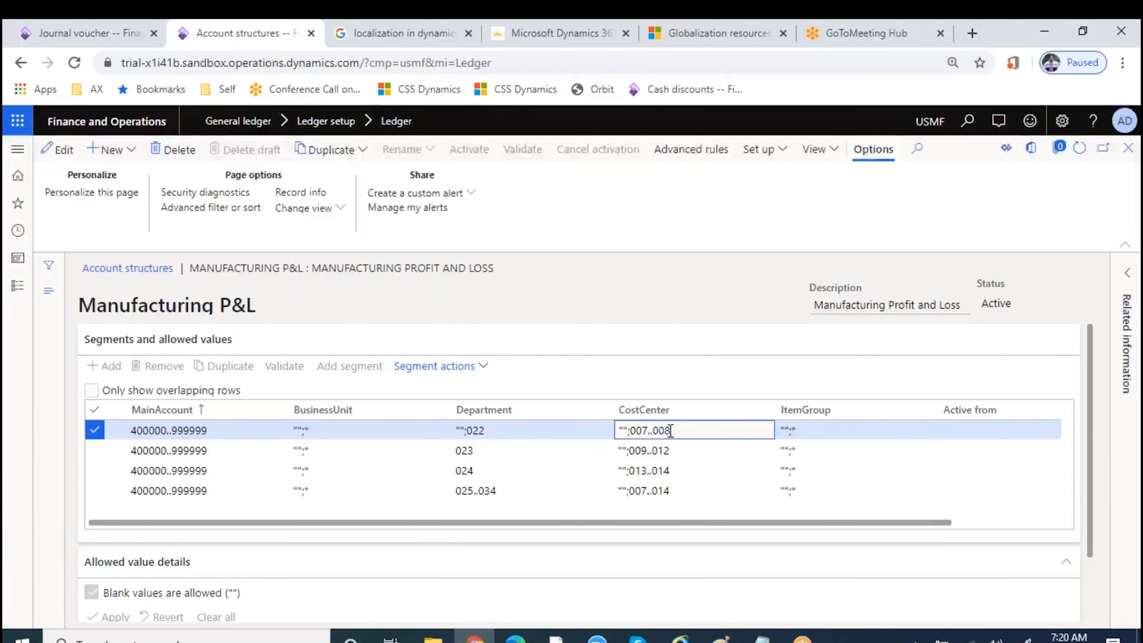
{"action": "left_click", "coordinate": [825, 431]}
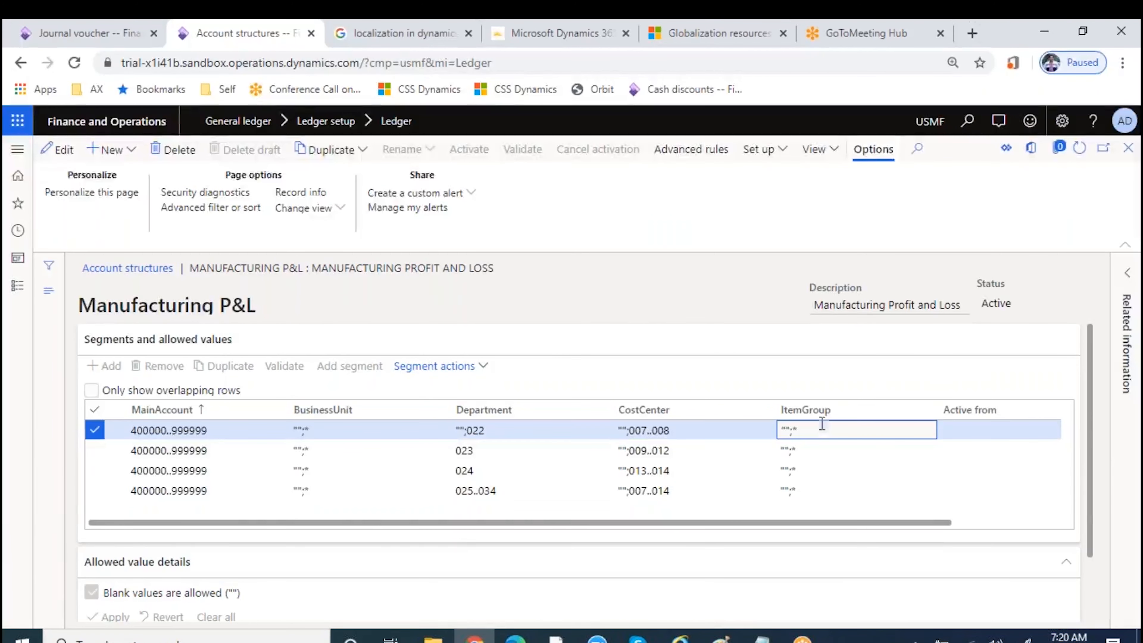
Return to the journal voucher, post it, and review the ledger account dimensions on both lines of its voucher transactions.
{"action": "left_click", "coordinate": [96, 40]}
{"action": "left_click", "coordinate": [103, 149]}
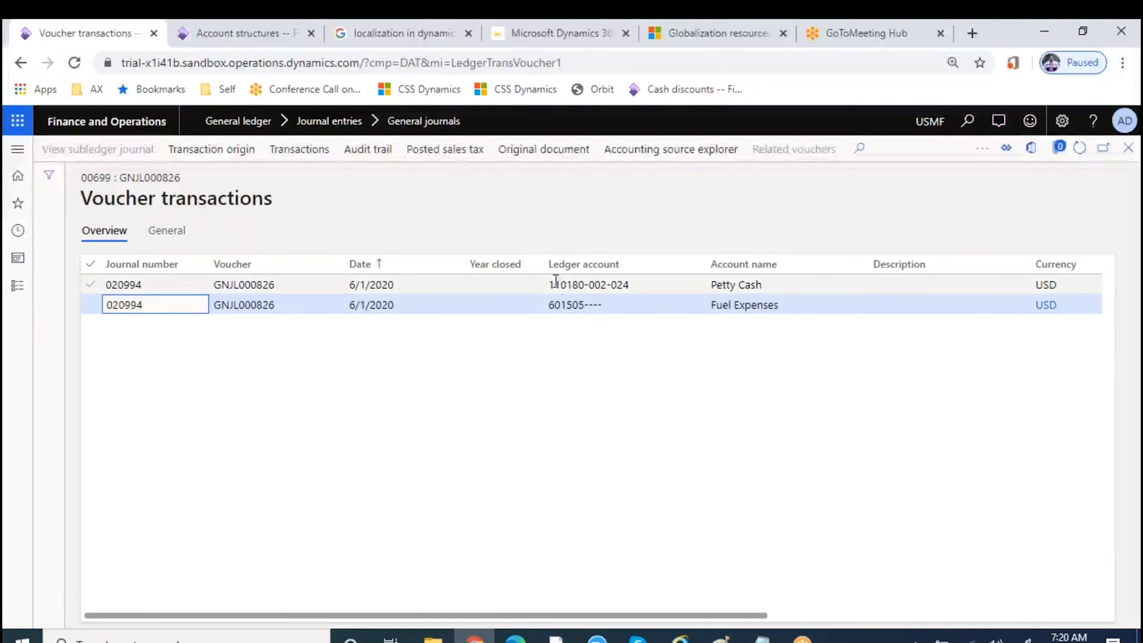
{"action": "left_click_drag", "start_coordinate": [547, 283], "coordinate": [606, 284]}
{"action": "left_click", "coordinate": [593, 279]}
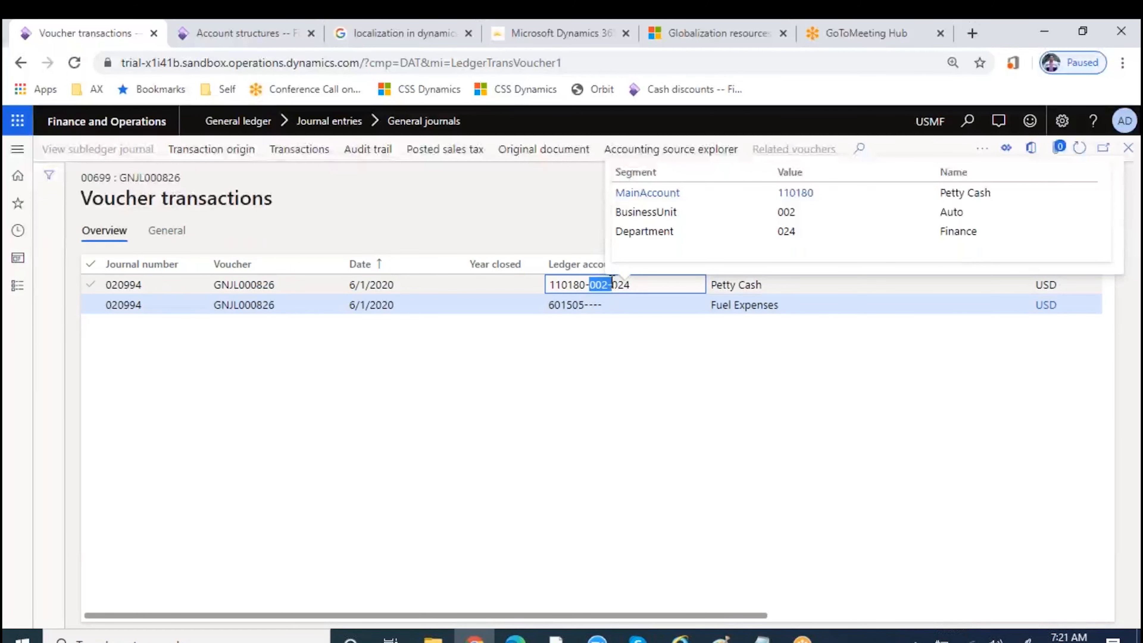
{"action": "left_click", "coordinate": [612, 279]}
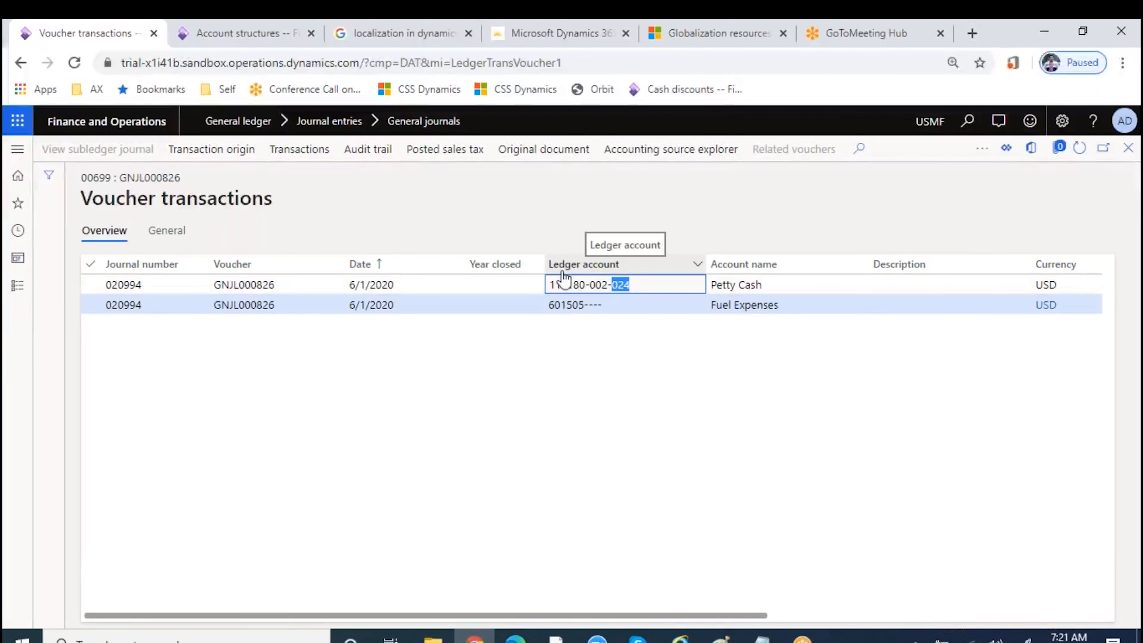
{"action": "left_click", "coordinate": [555, 305]}
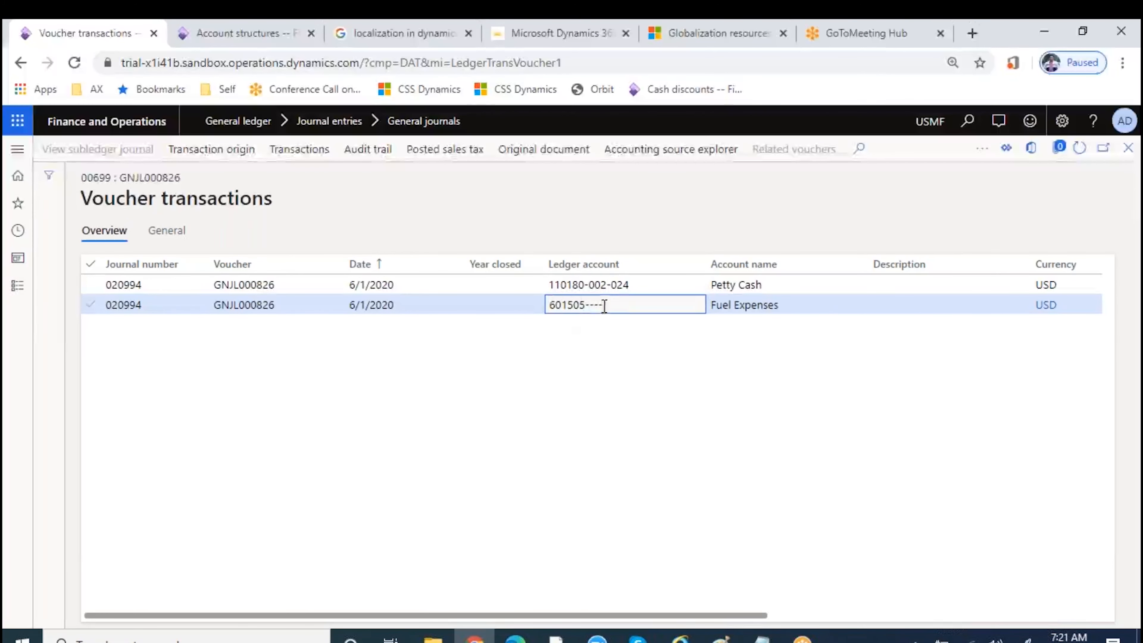
Compare the Fuel Expenses ledger account in the voucher transactions with the Manufacturing P&L structure's allowed values.
{"action": "left_click", "coordinate": [252, 34]}
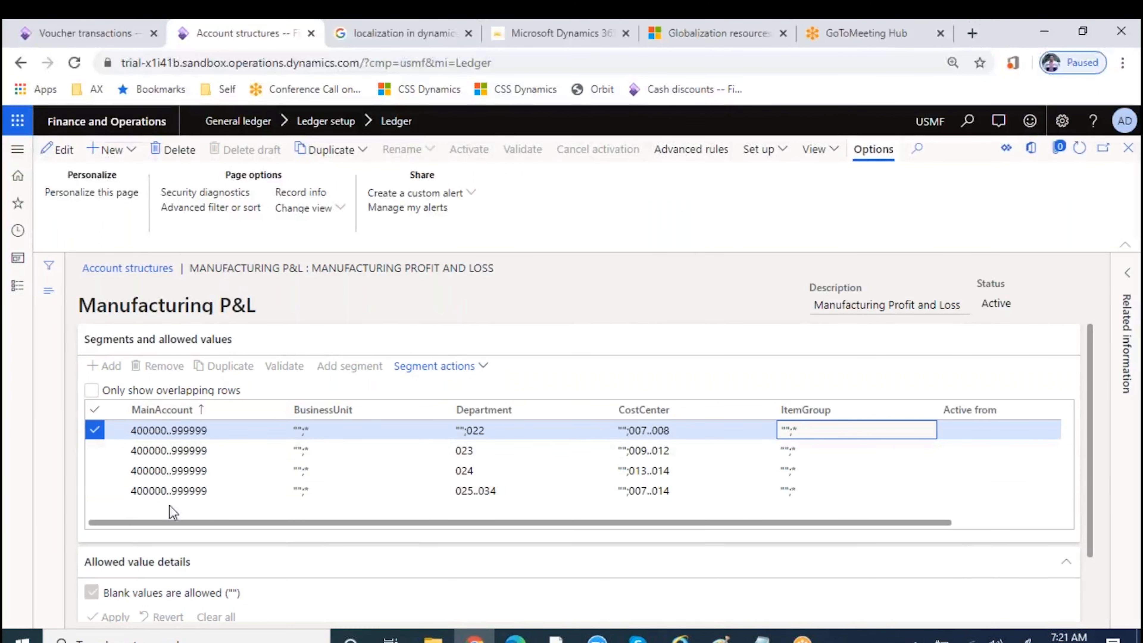
{"action": "left_click", "coordinate": [90, 33]}
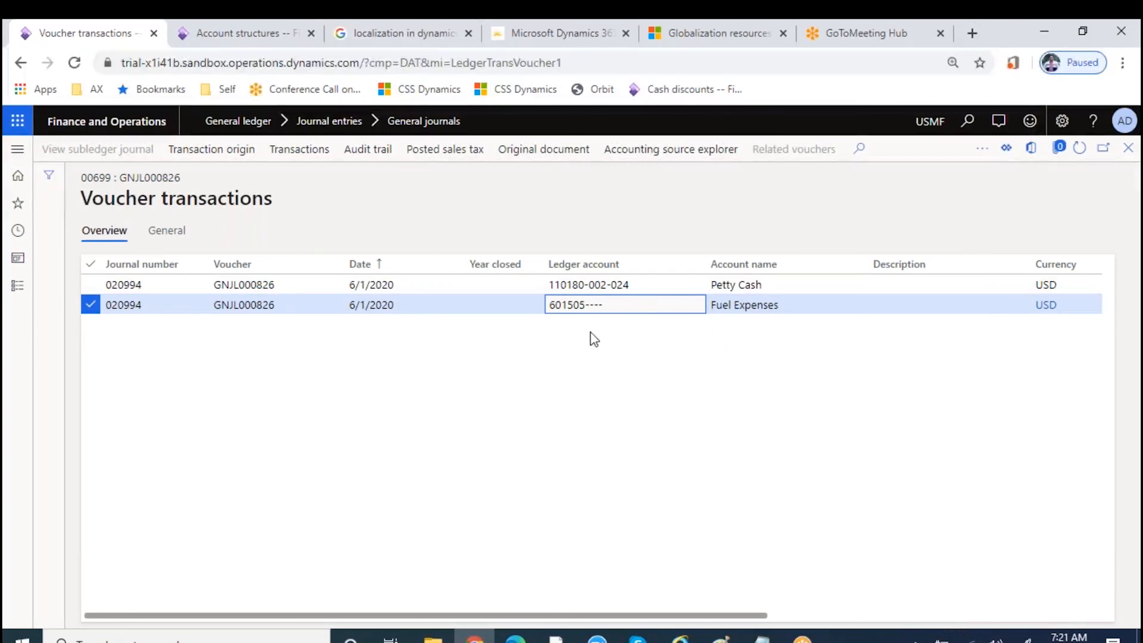
{"action": "left_click", "coordinate": [241, 44]}
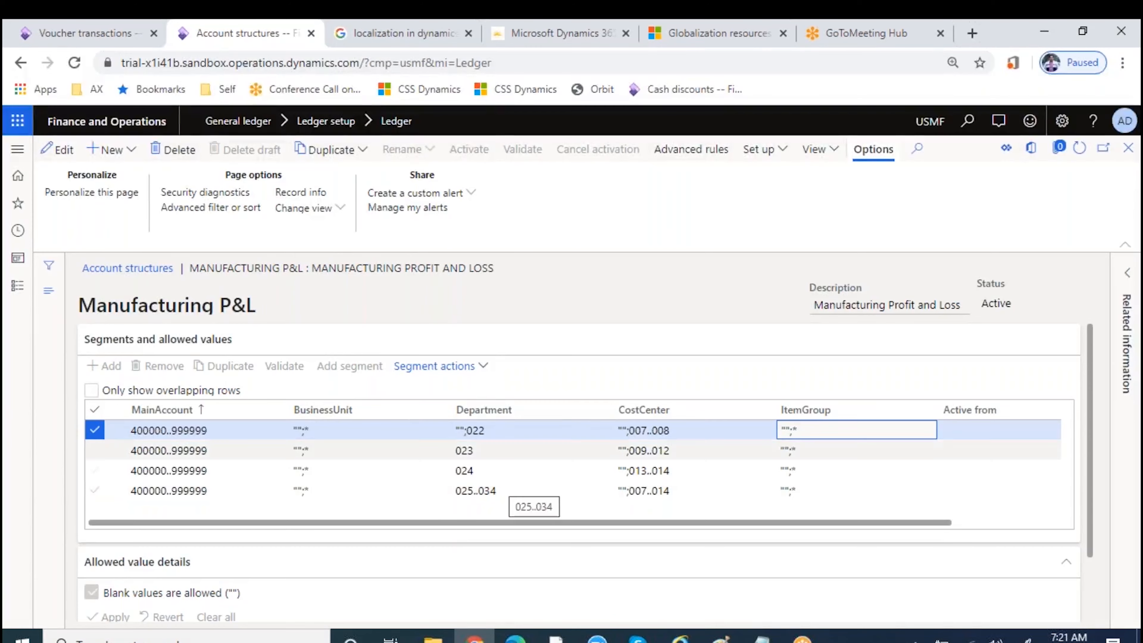
{"action": "left_click", "coordinate": [86, 32]}
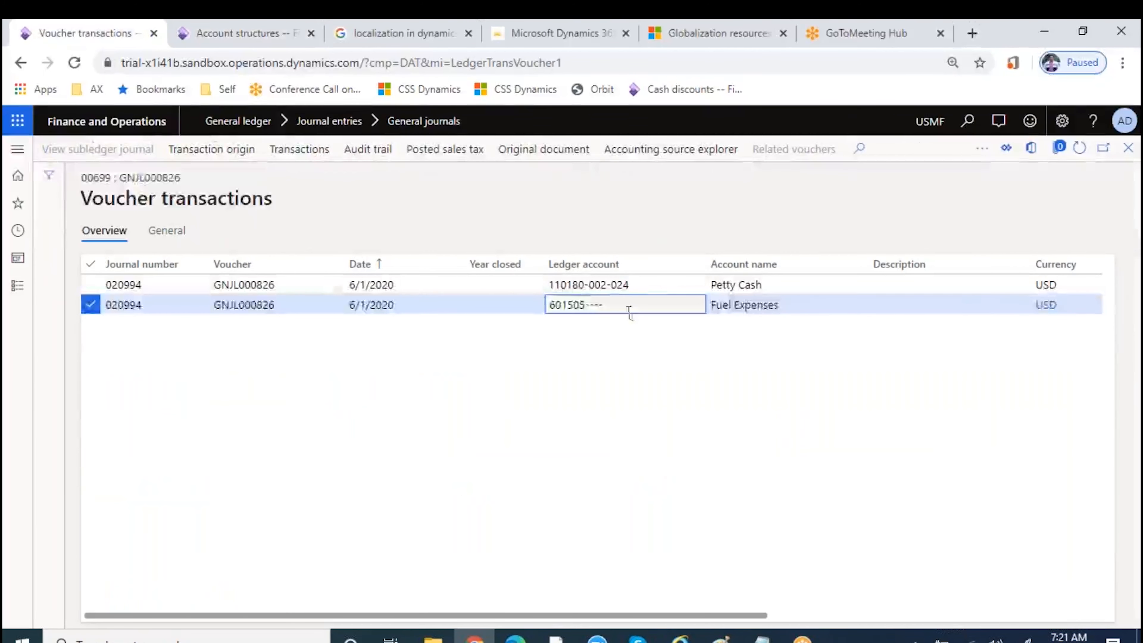
{"action": "left_click", "coordinate": [238, 33]}
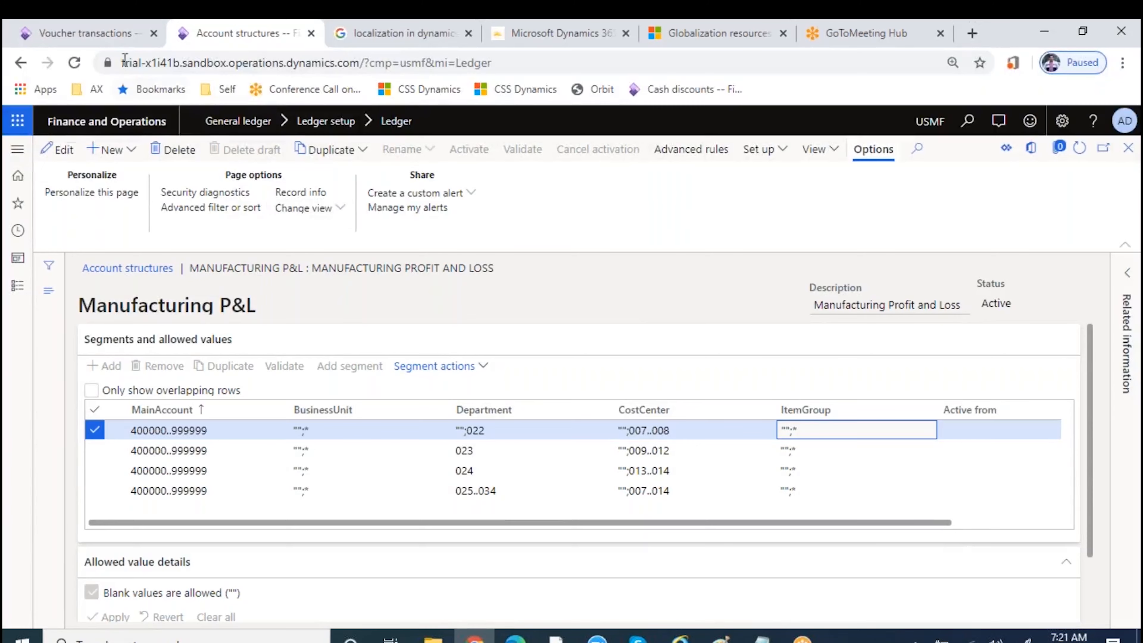
Reopen Manufacturing B/S from the Ledger setup, put it into edit mode, enable blank values in its allowed value details, and leave the setup.
{"action": "left_click", "coordinate": [1127, 149]}
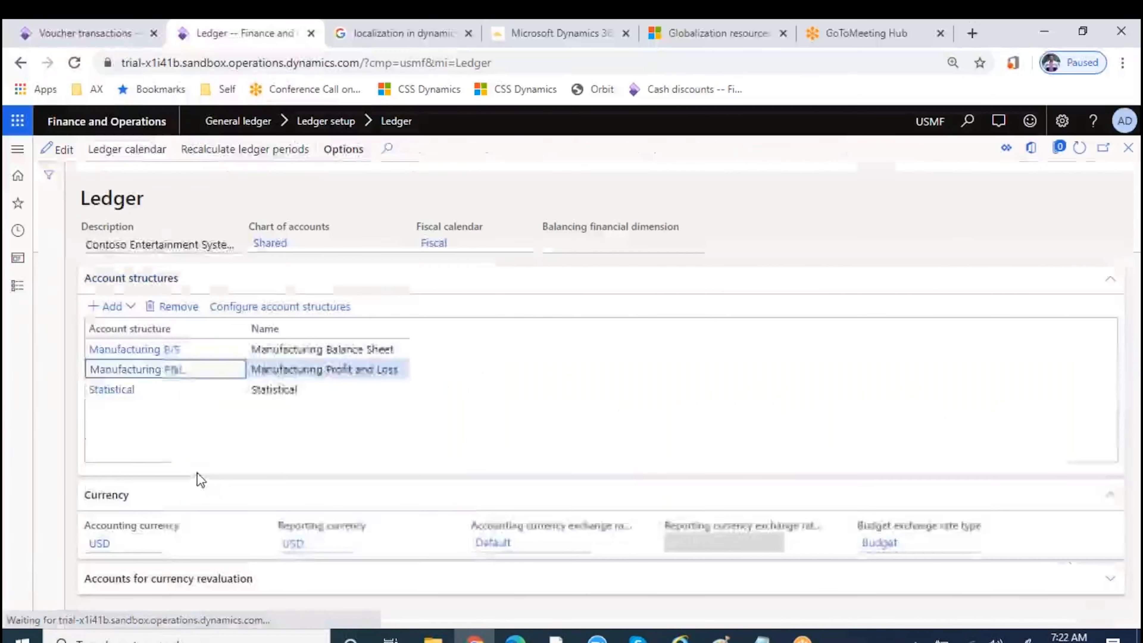
{"action": "left_click", "coordinate": [161, 355]}
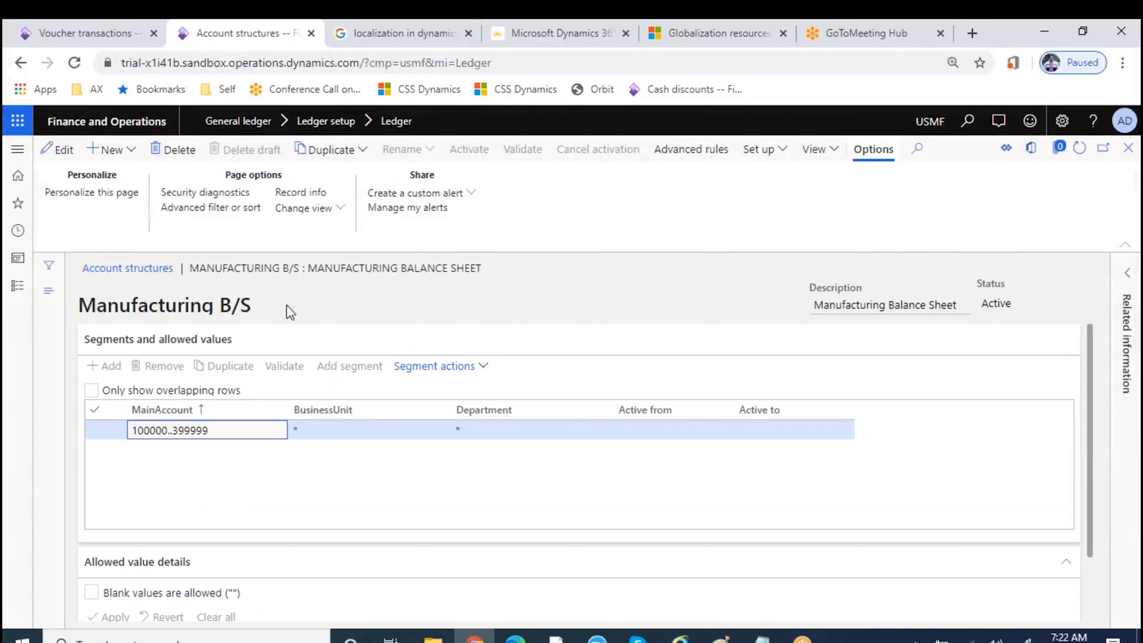
{"action": "left_click", "coordinate": [321, 433]}
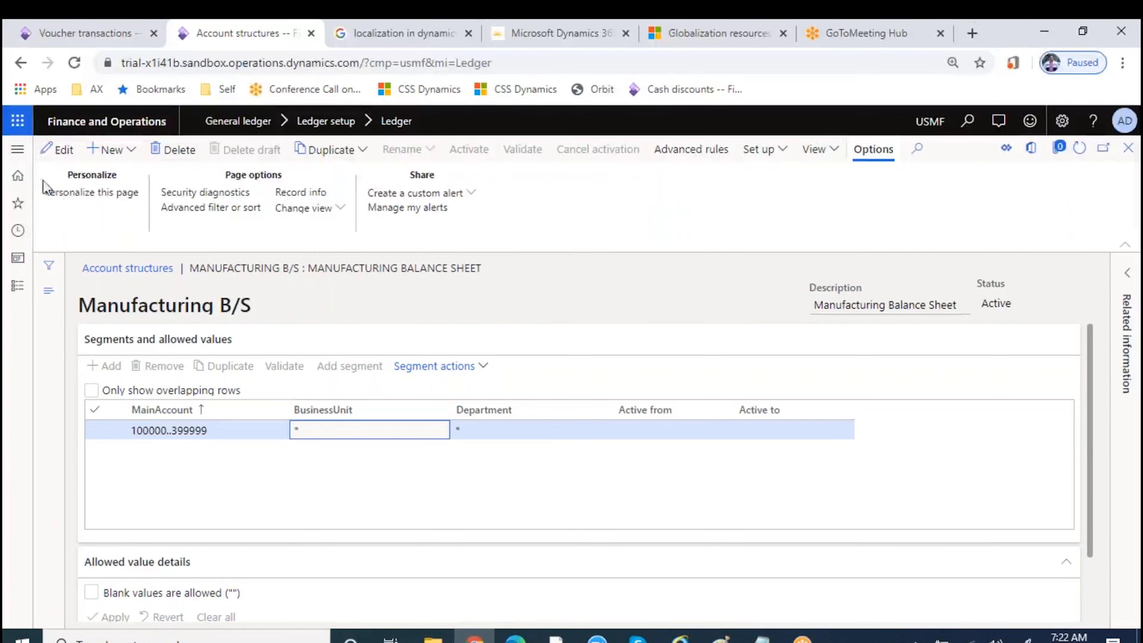
{"action": "left_click", "coordinate": [63, 151]}
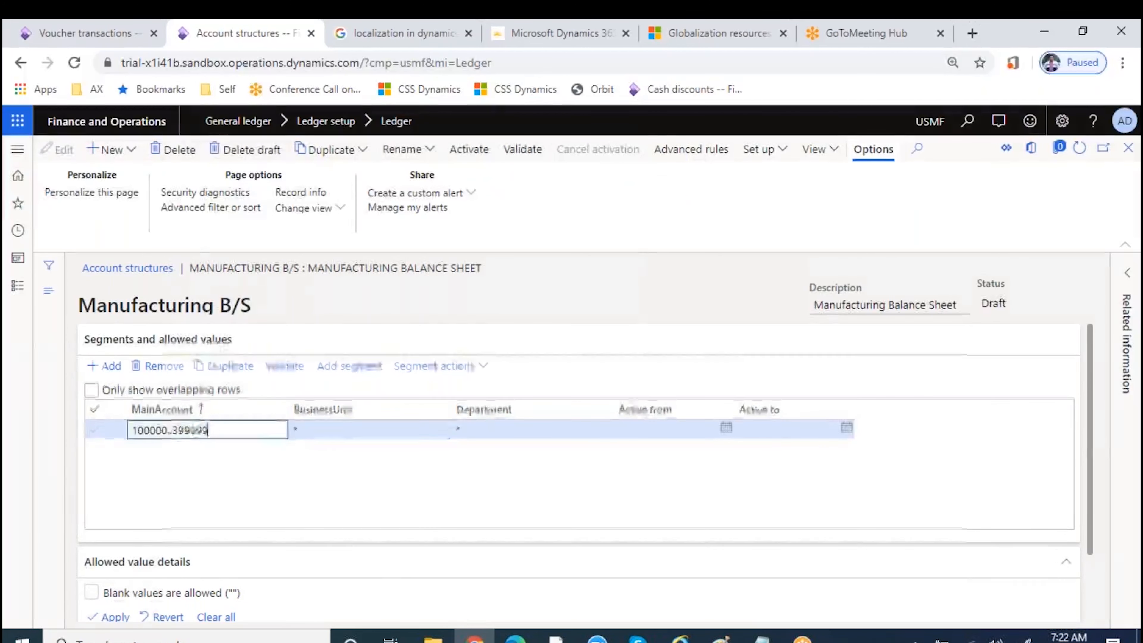
{"action": "left_click", "coordinate": [91, 593]}
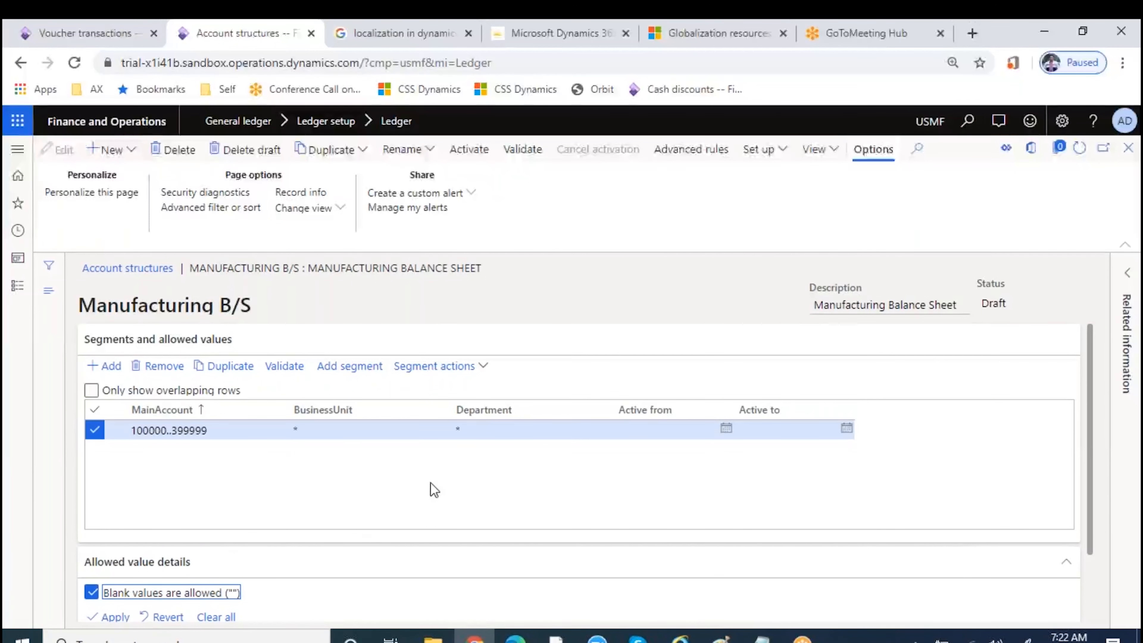
{"action": "left_click", "coordinate": [343, 433]}
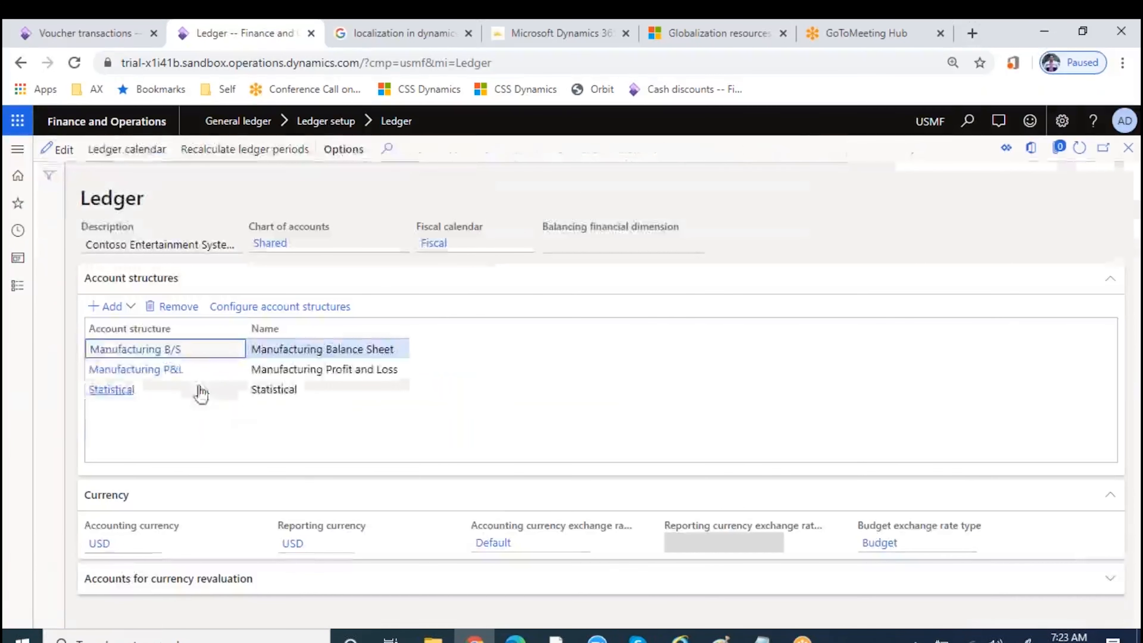
{"action": "left_click", "coordinate": [1128, 148]}
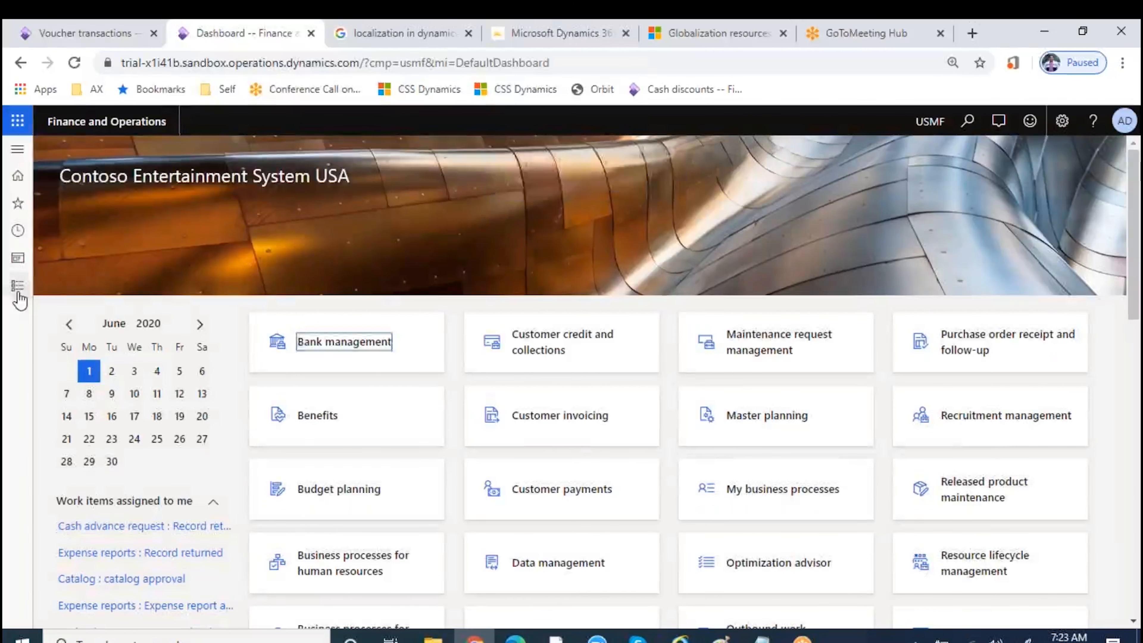
Look through the Structures options under General ledger's Chart of accounts to locate Advanced rule structures.
{"action": "left_click", "coordinate": [18, 289]}
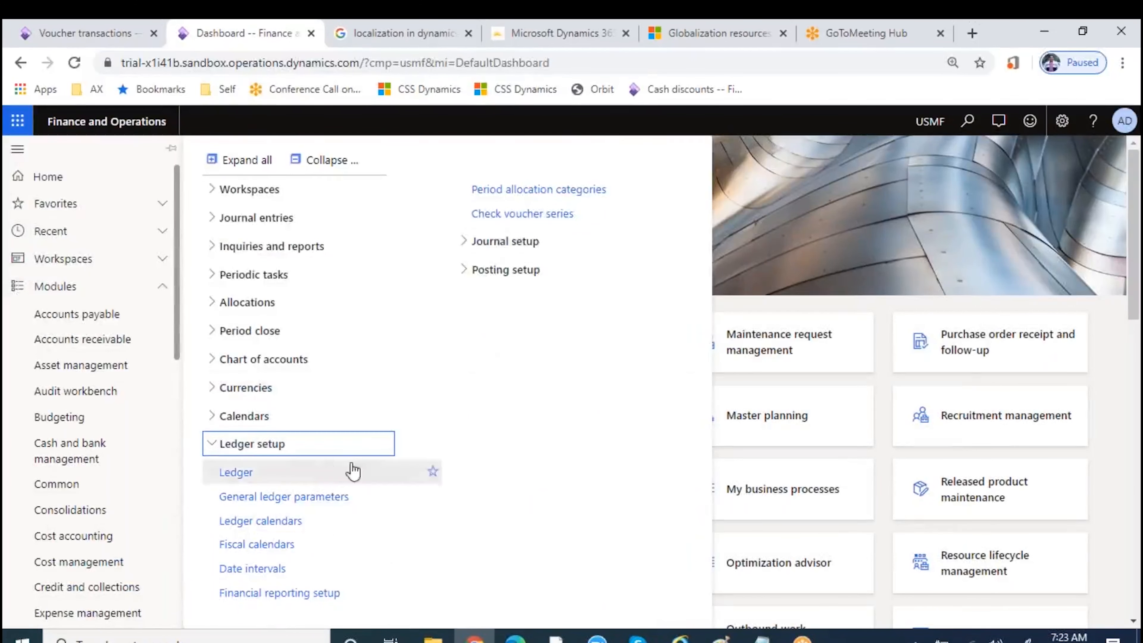
{"action": "left_click", "coordinate": [264, 360]}
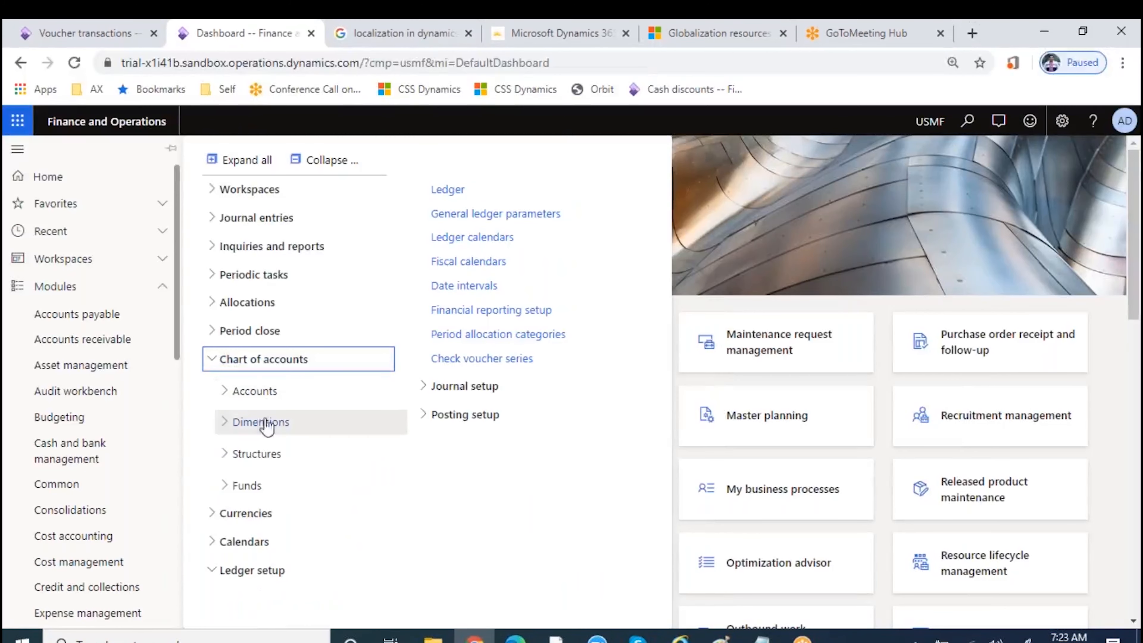
{"action": "left_click", "coordinate": [265, 454]}
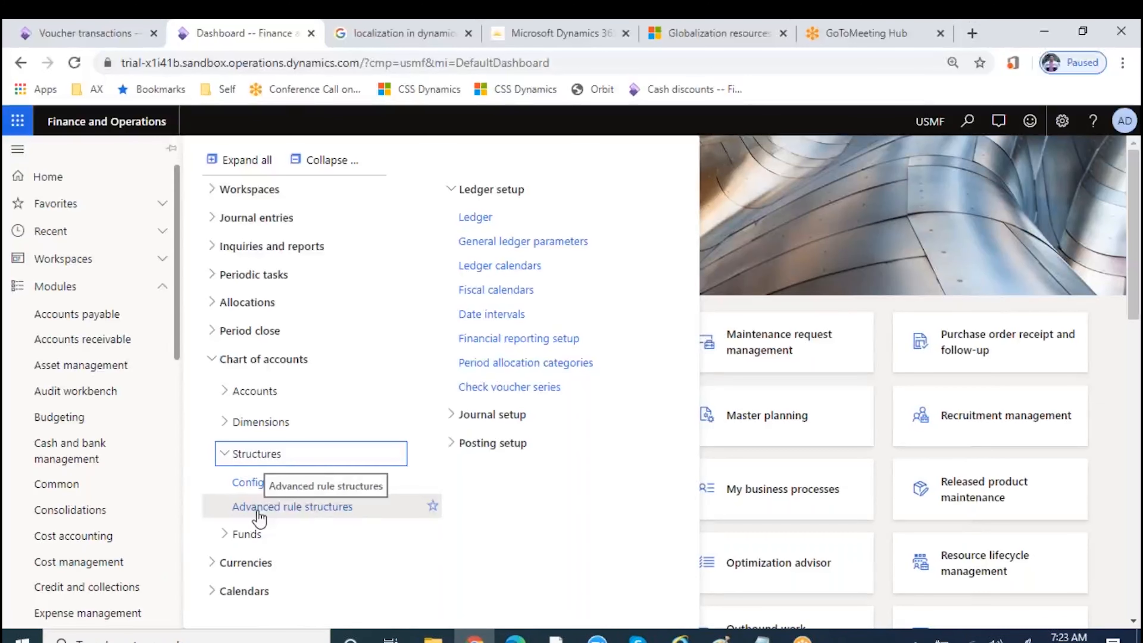
{"action": "left_click", "coordinate": [771, 243]}
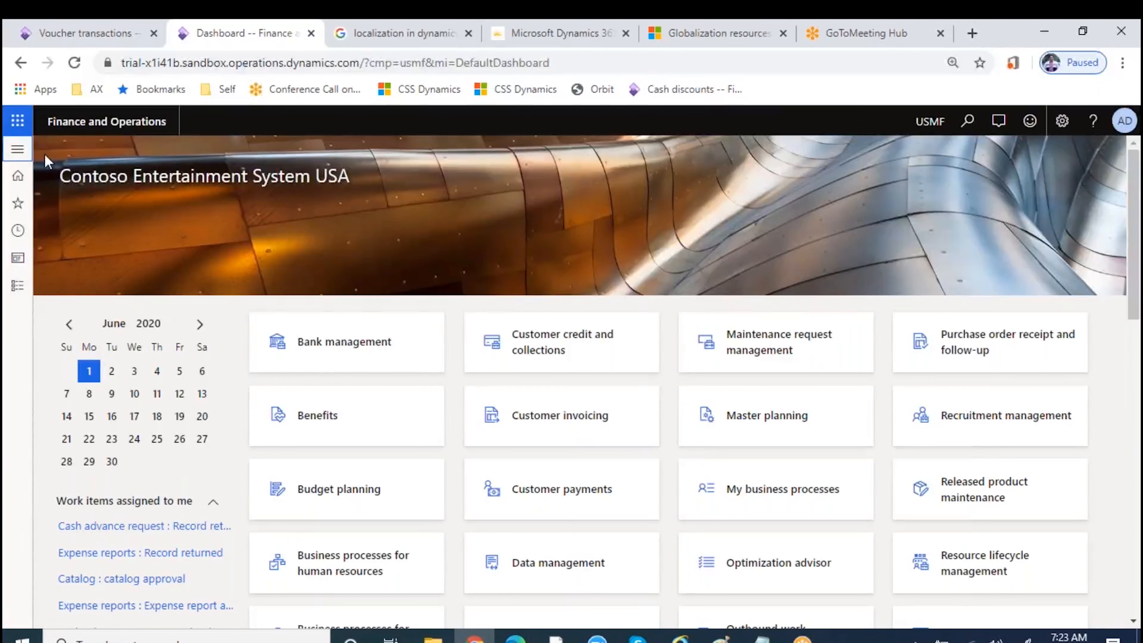
Return to General journals from the posted voucher, create a new journal with the name GenJrn, and open its voucher lines.
{"action": "left_click", "coordinate": [85, 32]}
{"action": "left_click", "coordinate": [1121, 148]}
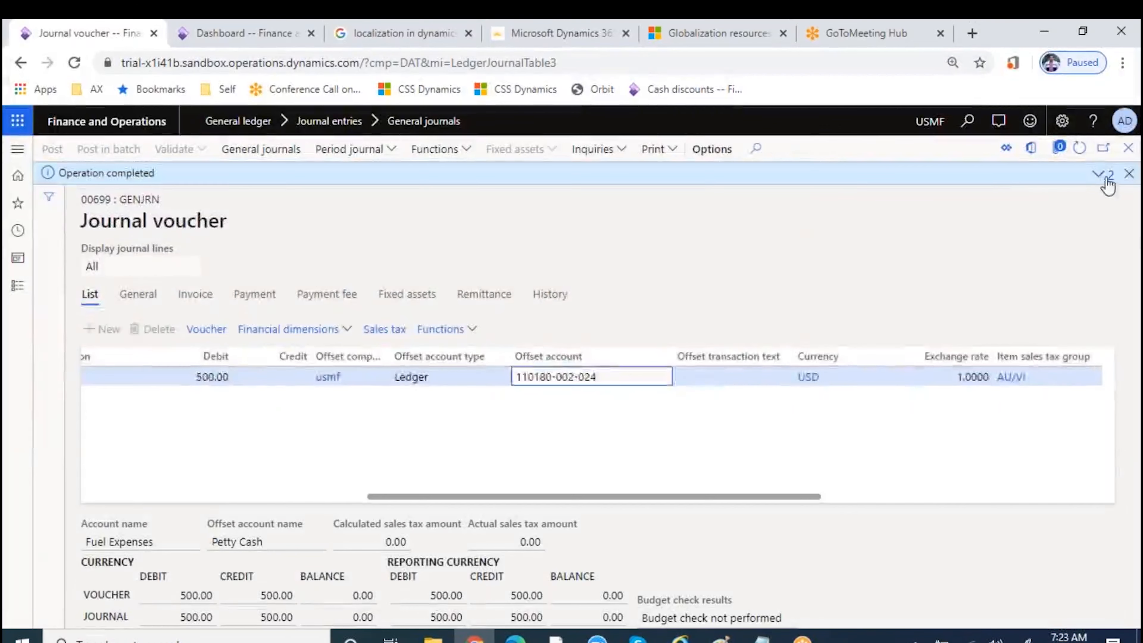
{"action": "left_click", "coordinate": [1128, 173]}
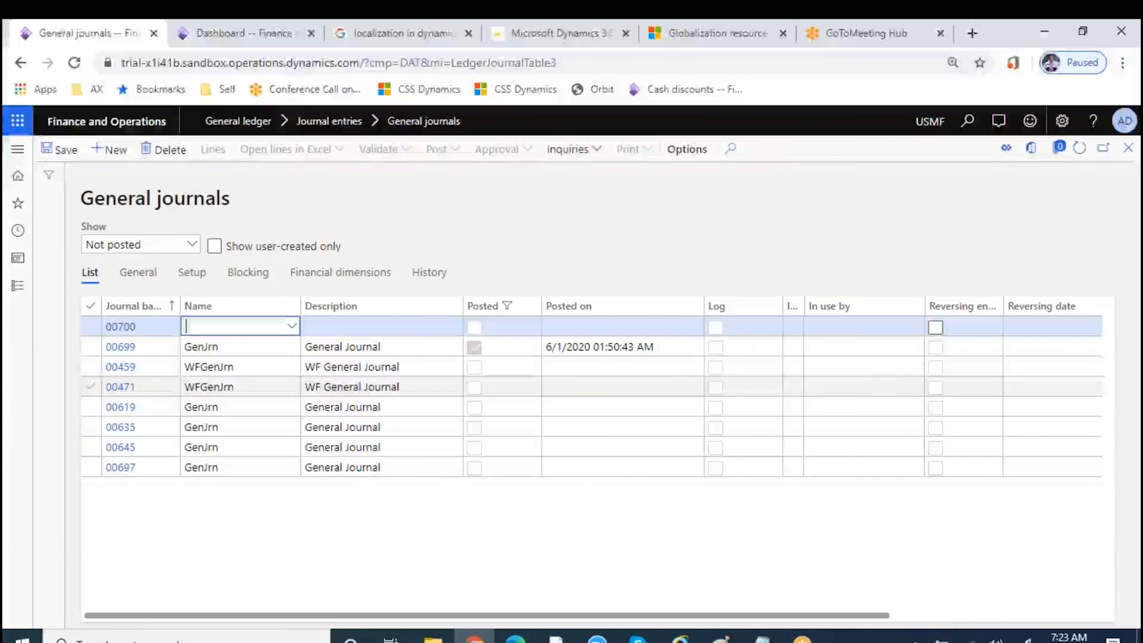
{"action": "left_click", "coordinate": [294, 327]}
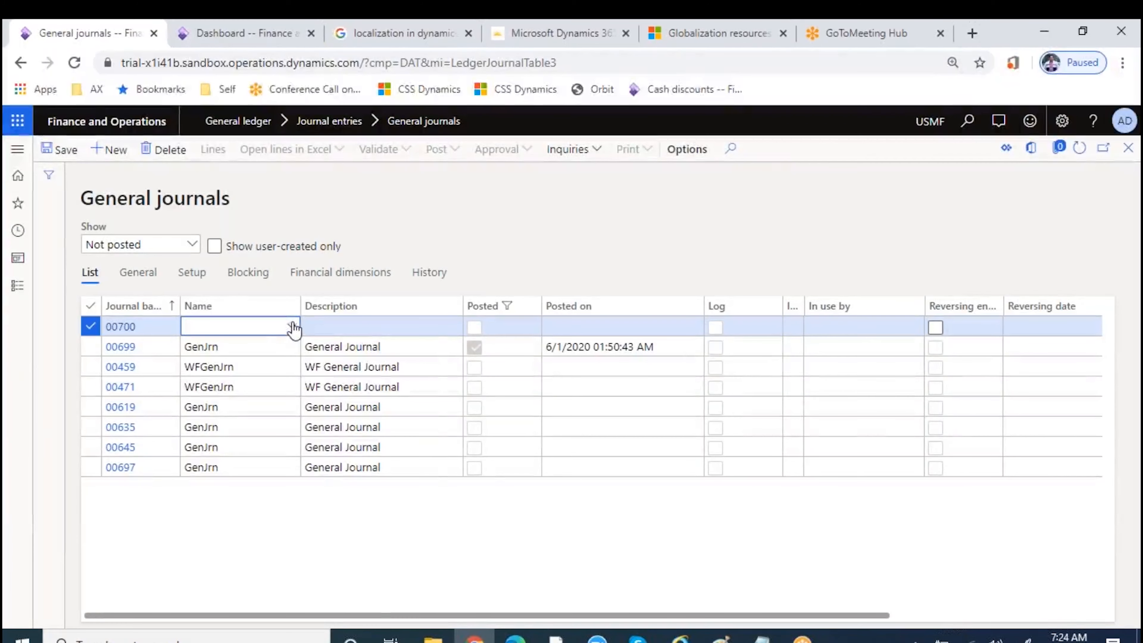
{"action": "left_click", "coordinate": [293, 326]}
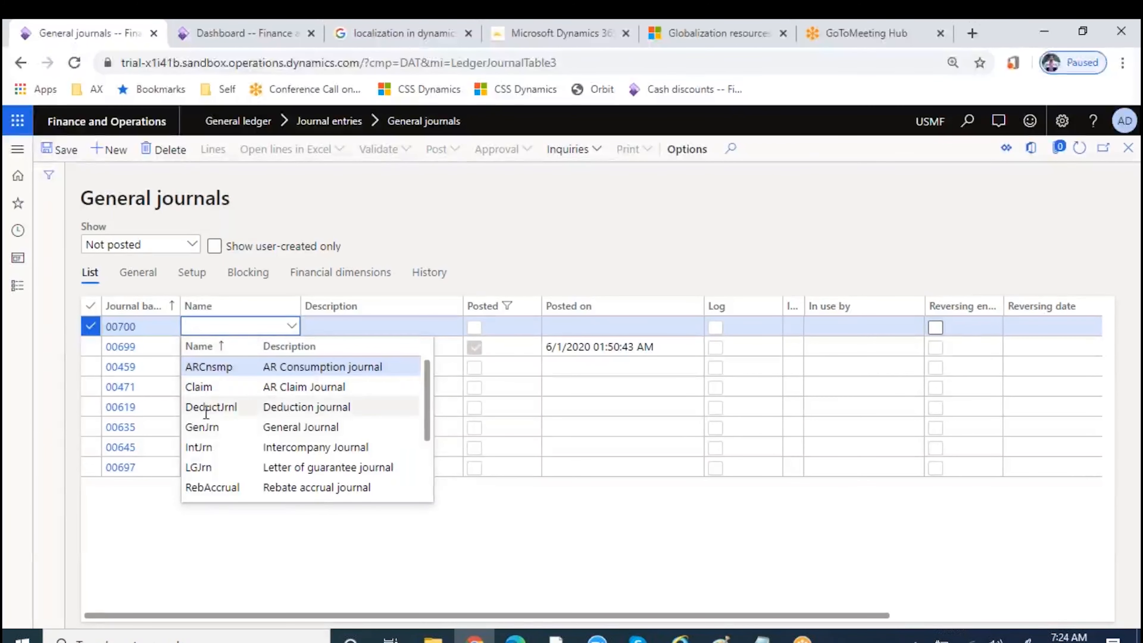
{"action": "left_click", "coordinate": [210, 426]}
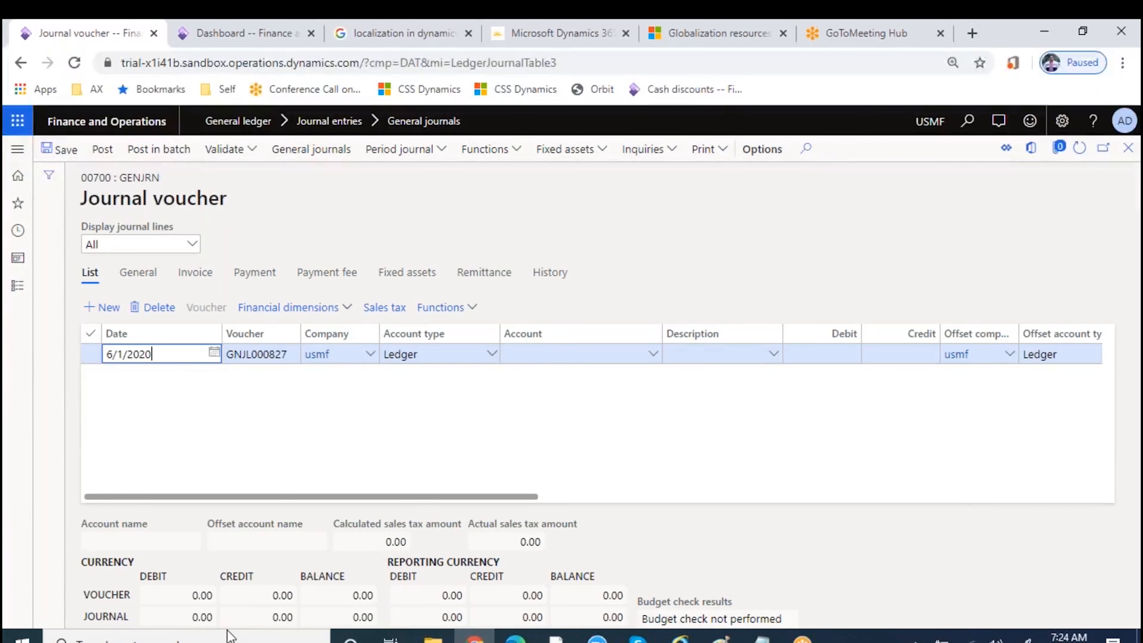
Fill the journal line with ledger account 601506 Hotel Expenses, leaving its dimensions blank, and a debit of 120.
{"action": "left_click", "coordinate": [540, 355]}
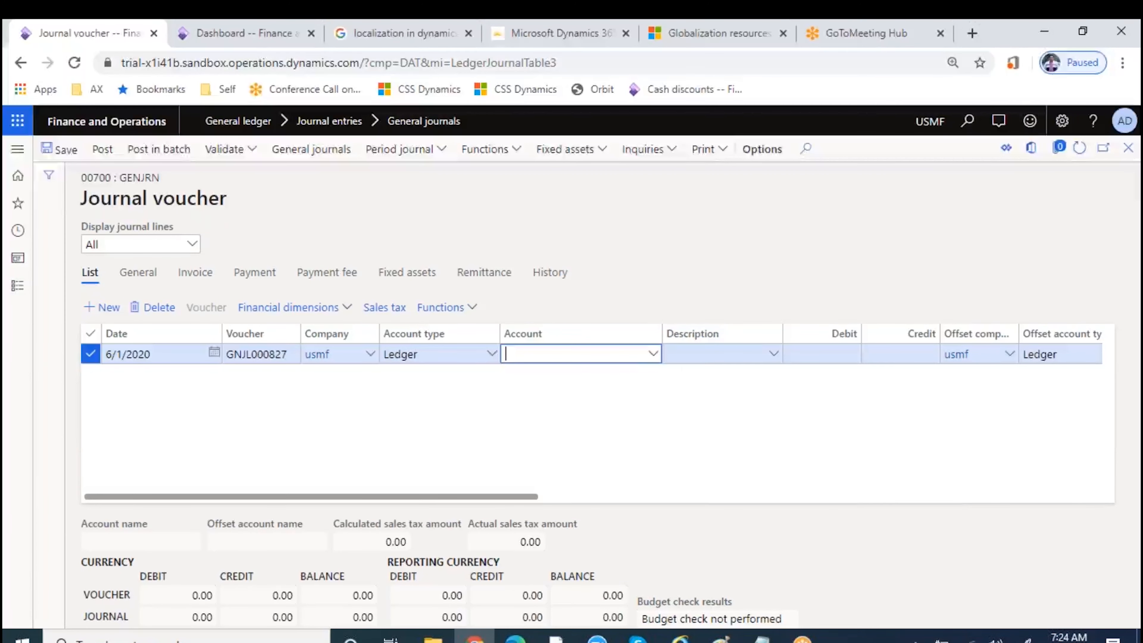
{"action": "left_click", "coordinate": [653, 354]}
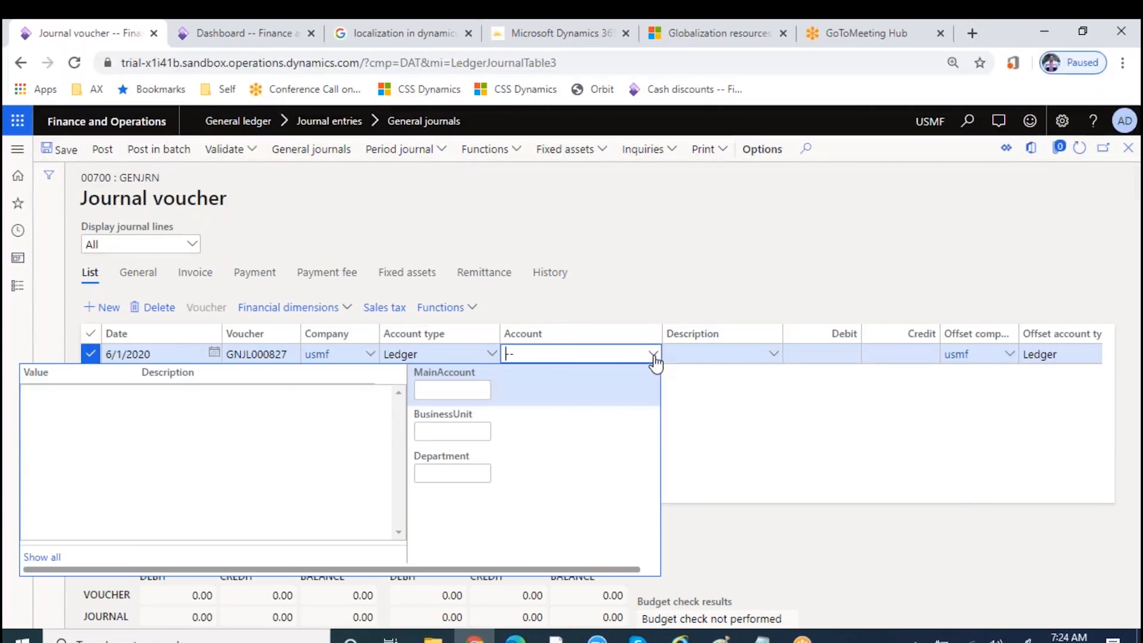
{"action": "type", "text": "6"}
{"action": "scroll", "coordinate": [288, 464], "scroll_direction": "down", "scroll_amount": 10}
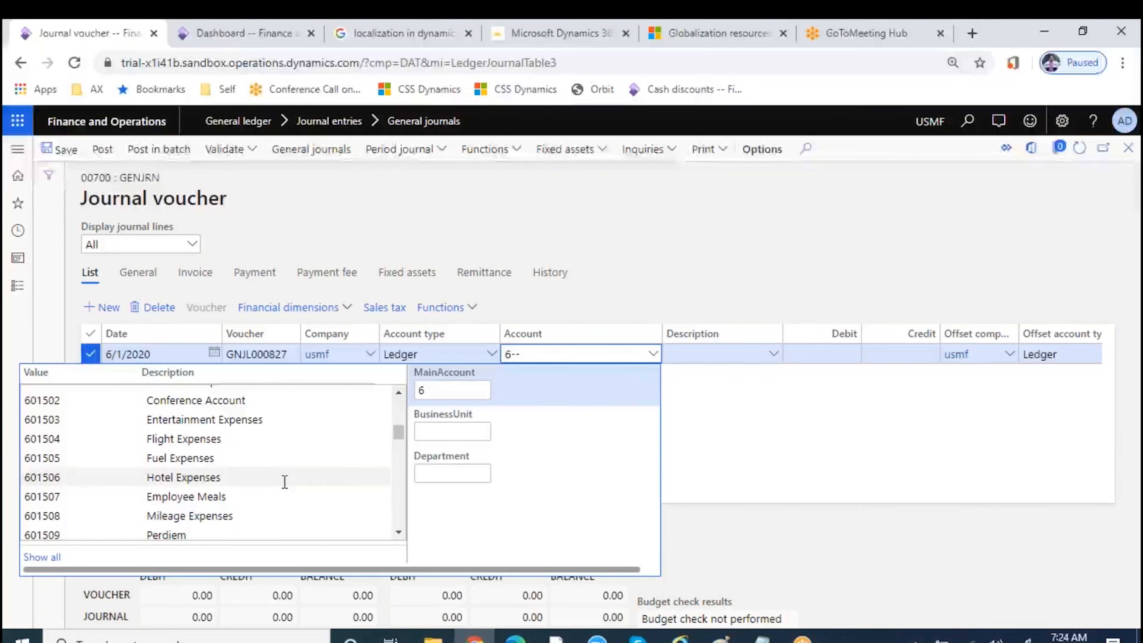
{"action": "left_click", "coordinate": [232, 477]}
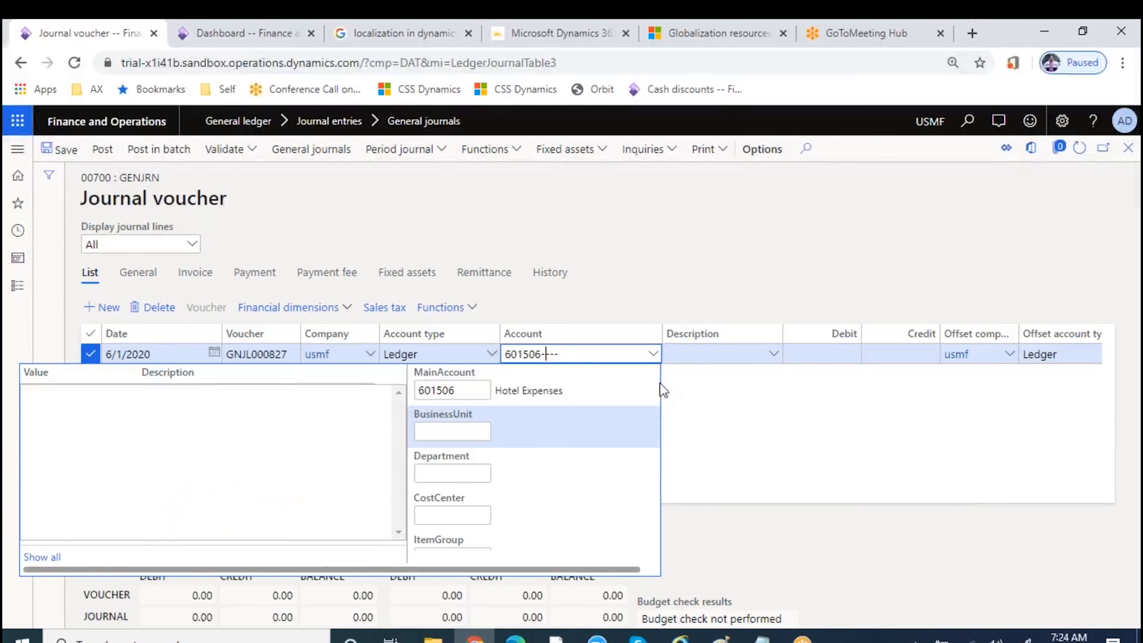
{"action": "left_click", "coordinate": [730, 352]}
{"action": "left_click", "coordinate": [833, 353]}
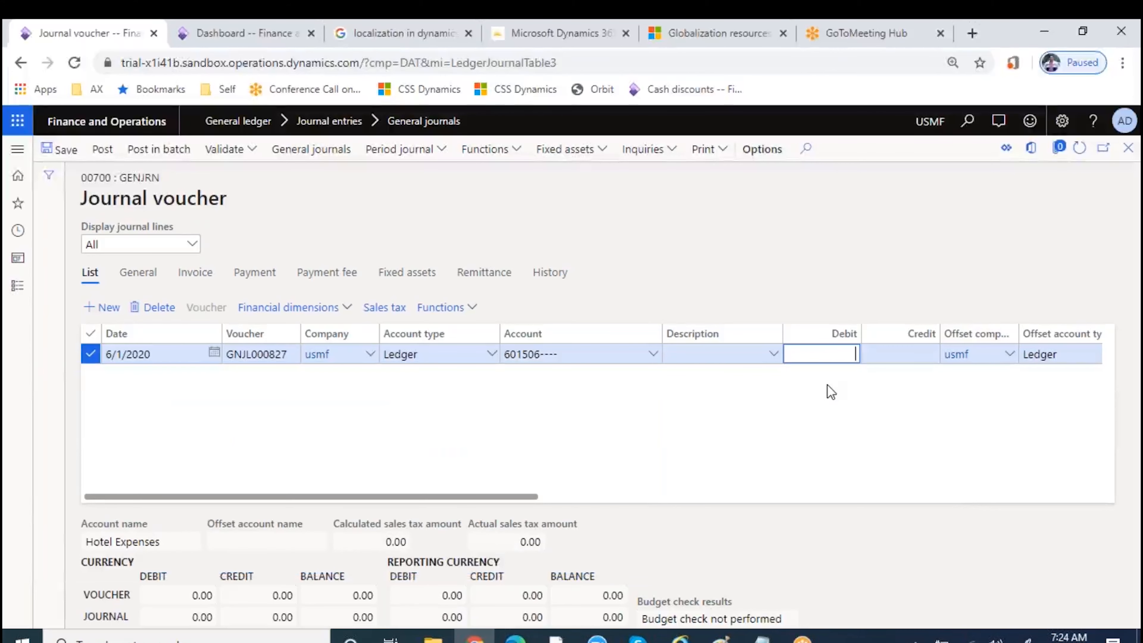
{"action": "type", "text": "120"}
{"action": "key", "text": "Tab"}
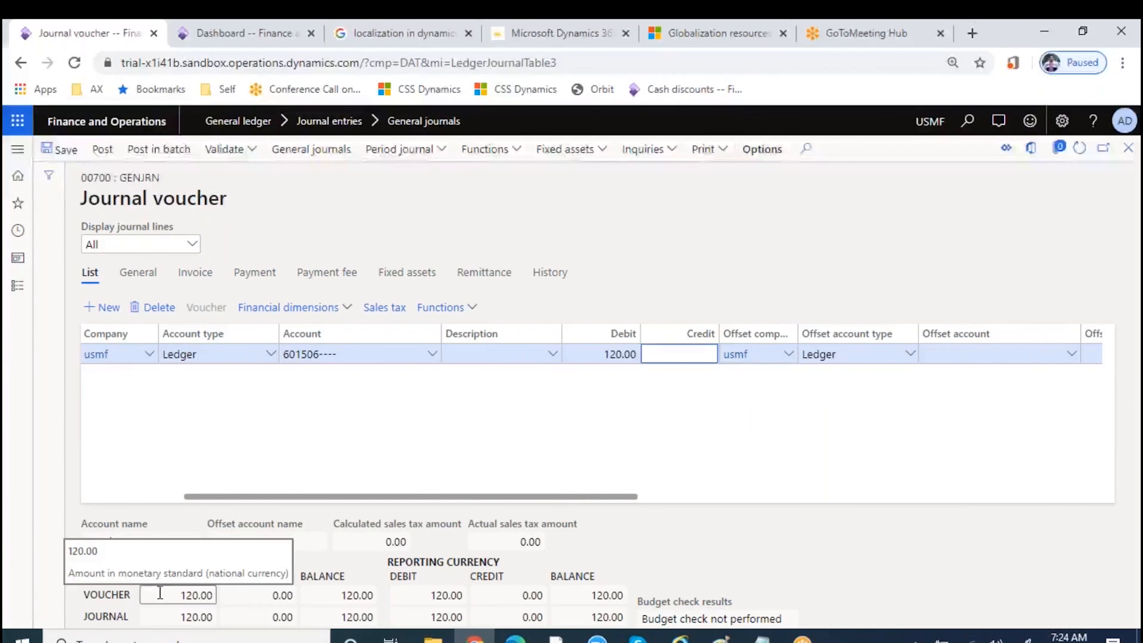
Compare the voucher's debit, credit and balance totals with the line that has no offset account.
{"action": "left_click", "coordinate": [176, 596]}
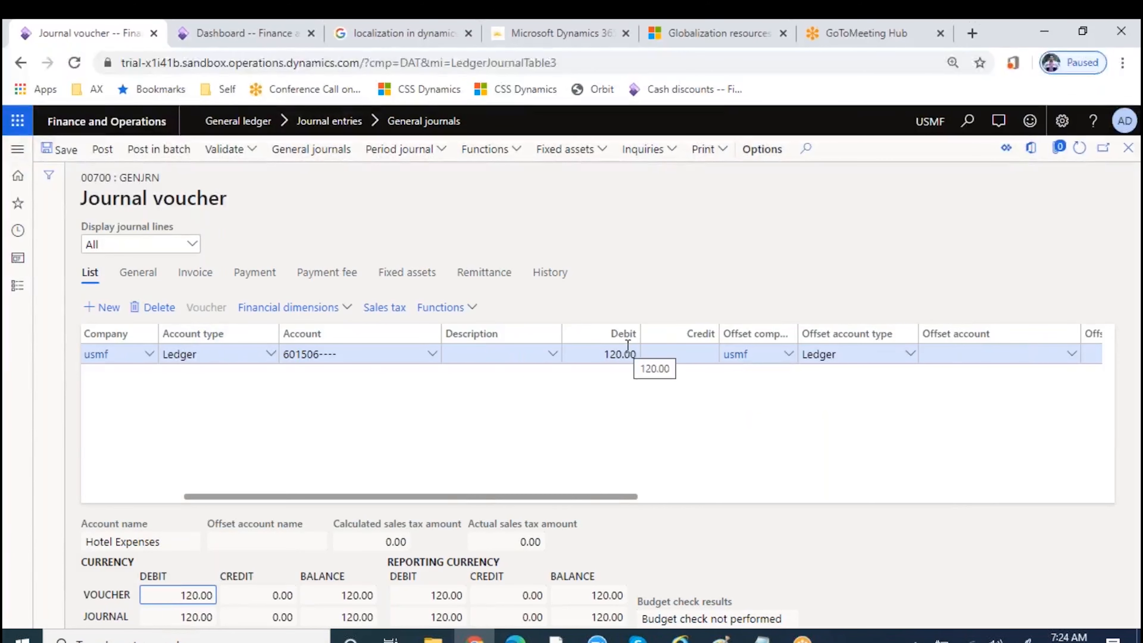
{"action": "left_click_drag", "start_coordinate": [590, 496], "coordinate": [669, 495]}
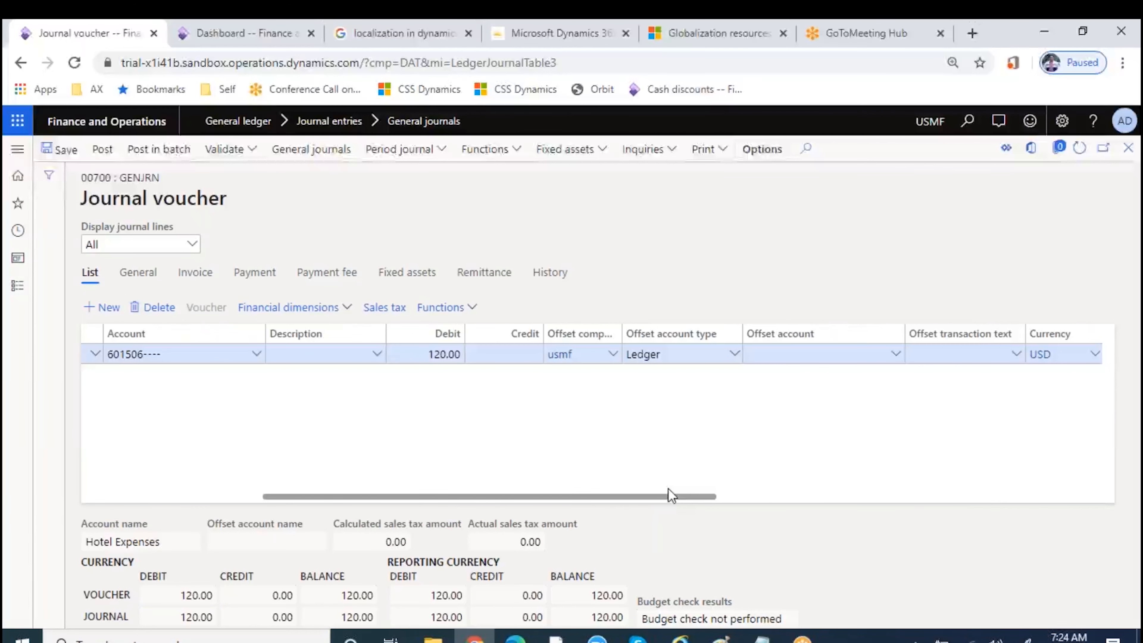
{"action": "left_click", "coordinate": [788, 354]}
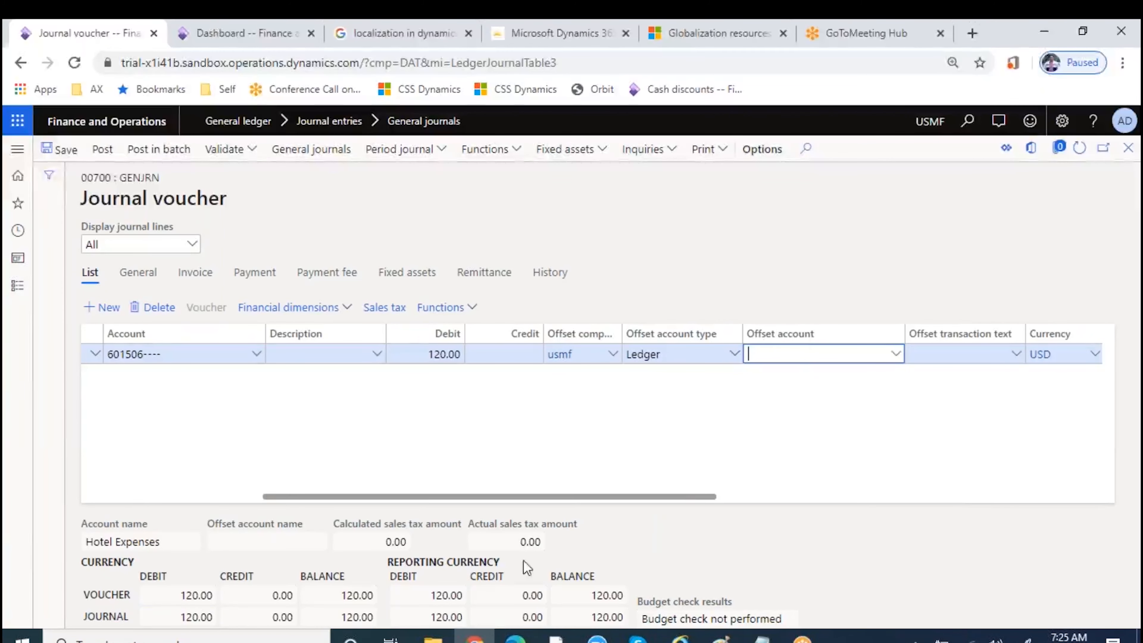
{"action": "left_click", "coordinate": [268, 599]}
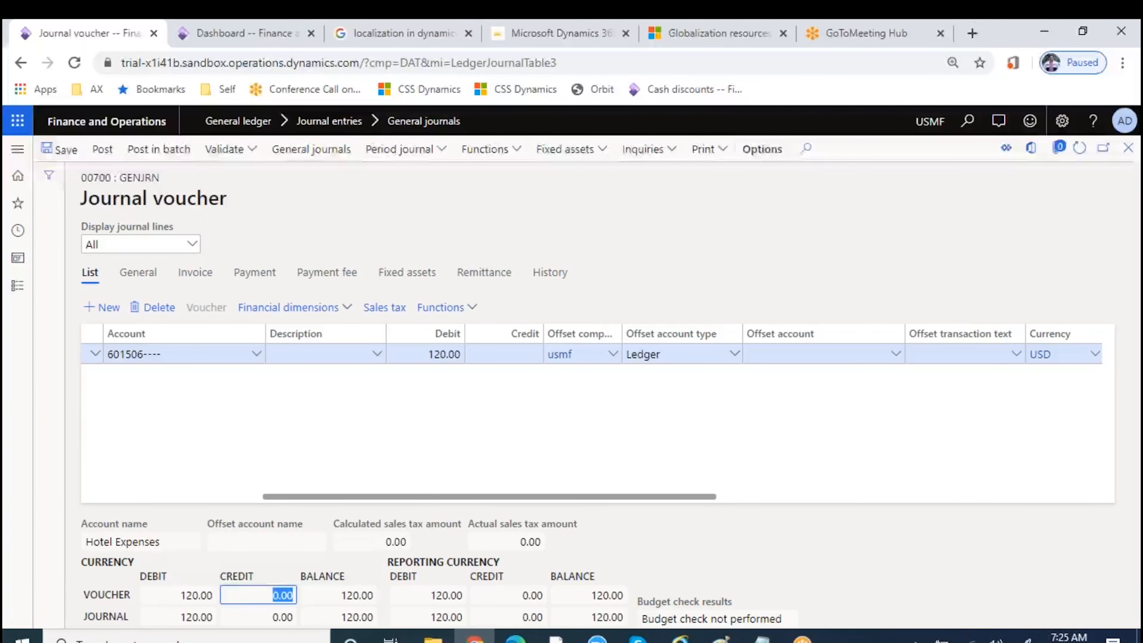
{"action": "left_click", "coordinate": [188, 595]}
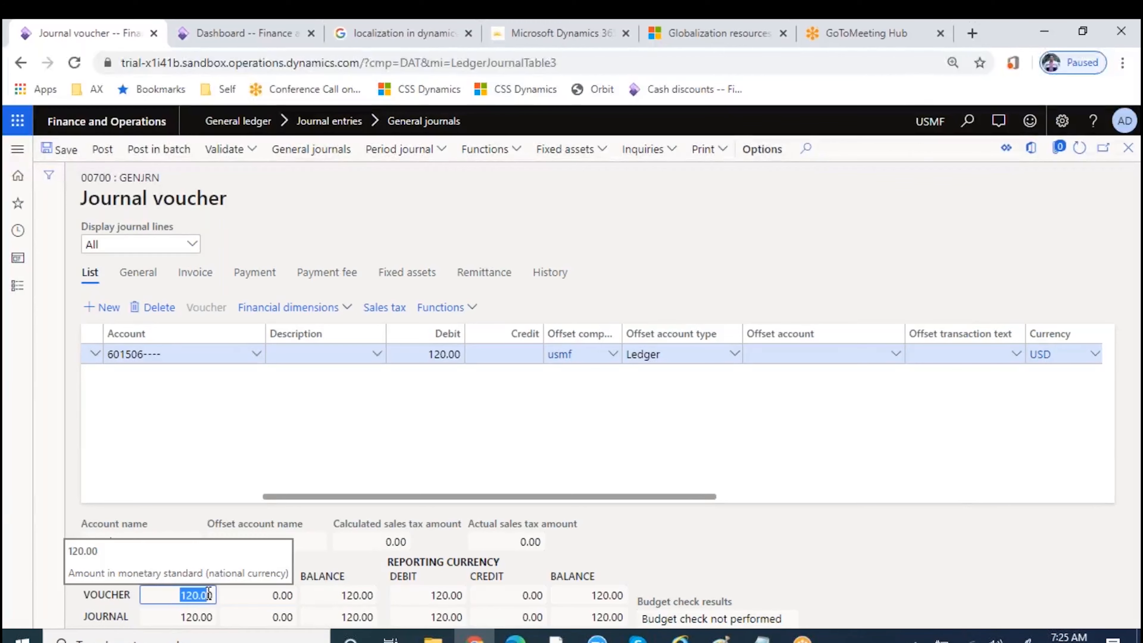
{"action": "left_click", "coordinate": [255, 595]}
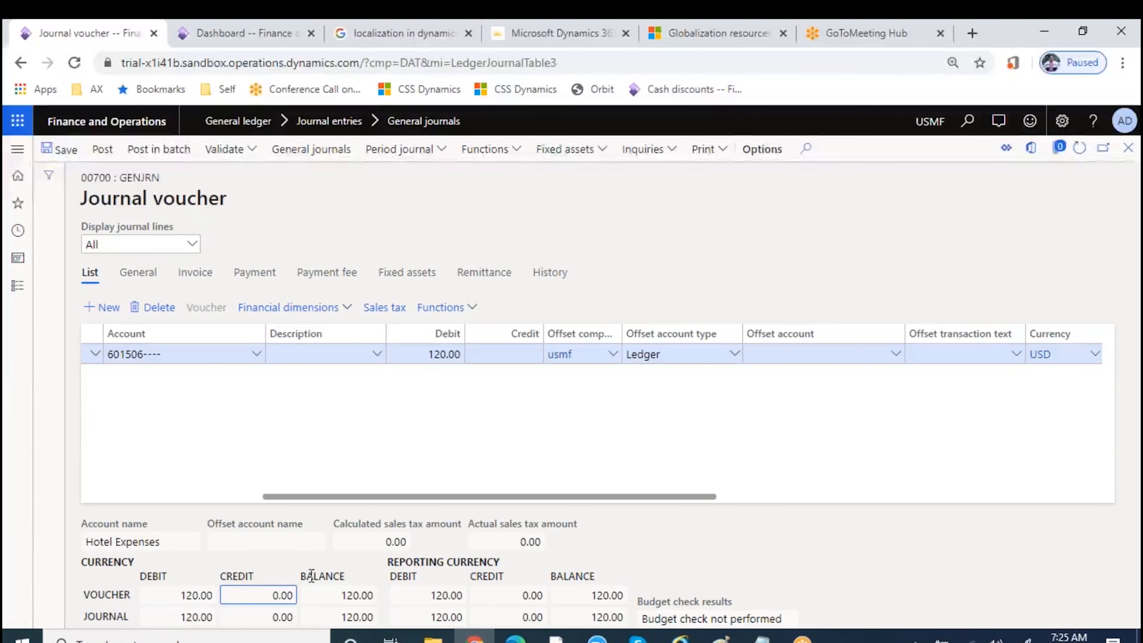
{"action": "left_click", "coordinate": [178, 592]}
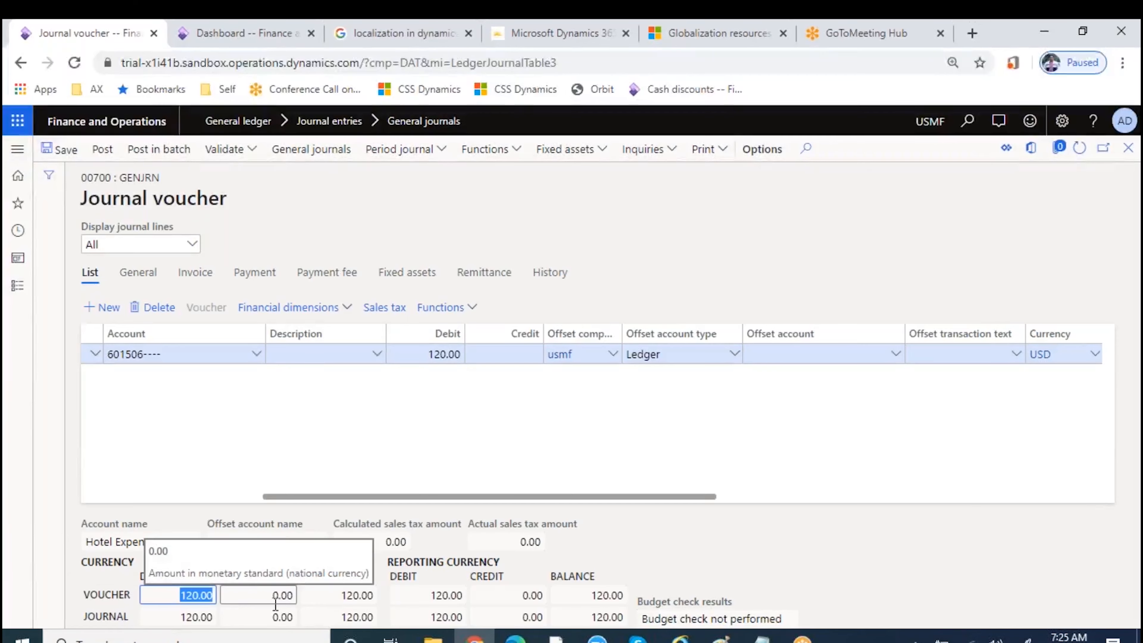
{"action": "left_click", "coordinate": [261, 599]}
{"action": "left_click", "coordinate": [340, 594]}
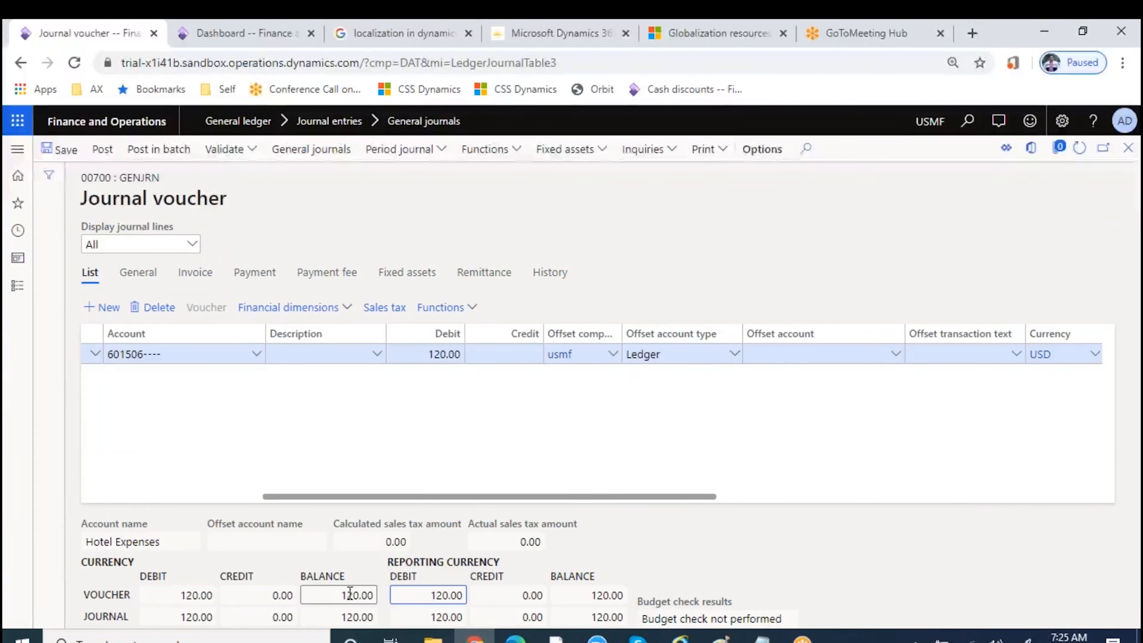
{"action": "left_click_drag", "start_coordinate": [335, 594], "coordinate": [383, 601]}
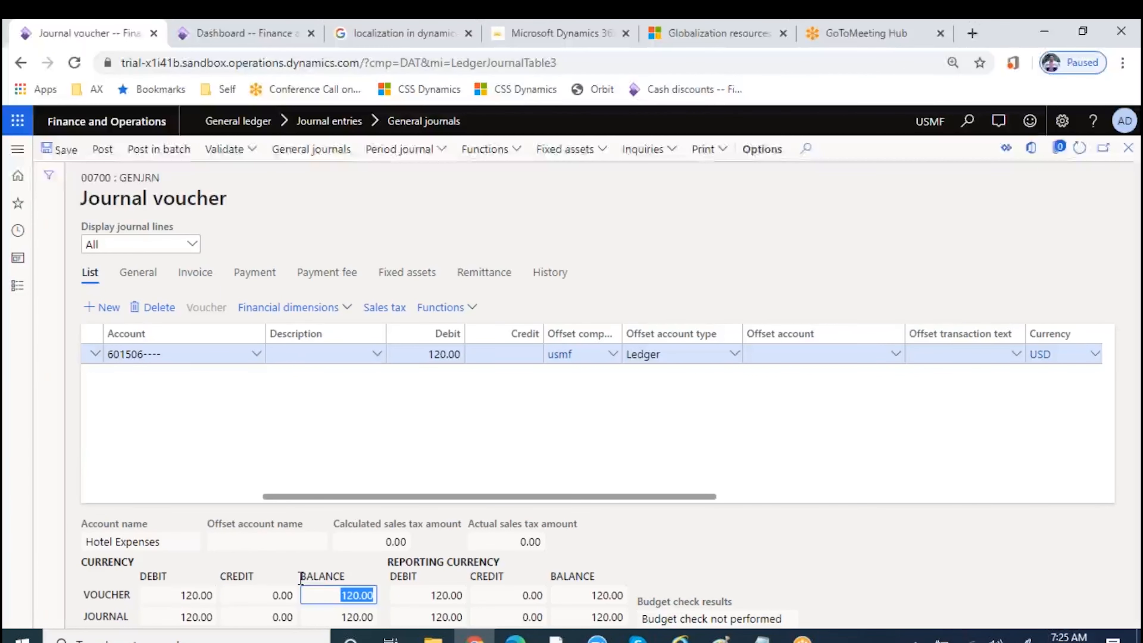
Try to post the journal without an offset account and read the details of the posting results.
{"action": "left_click_drag", "start_coordinate": [359, 497], "coordinate": [153, 478]}
{"action": "left_click", "coordinate": [102, 149]}
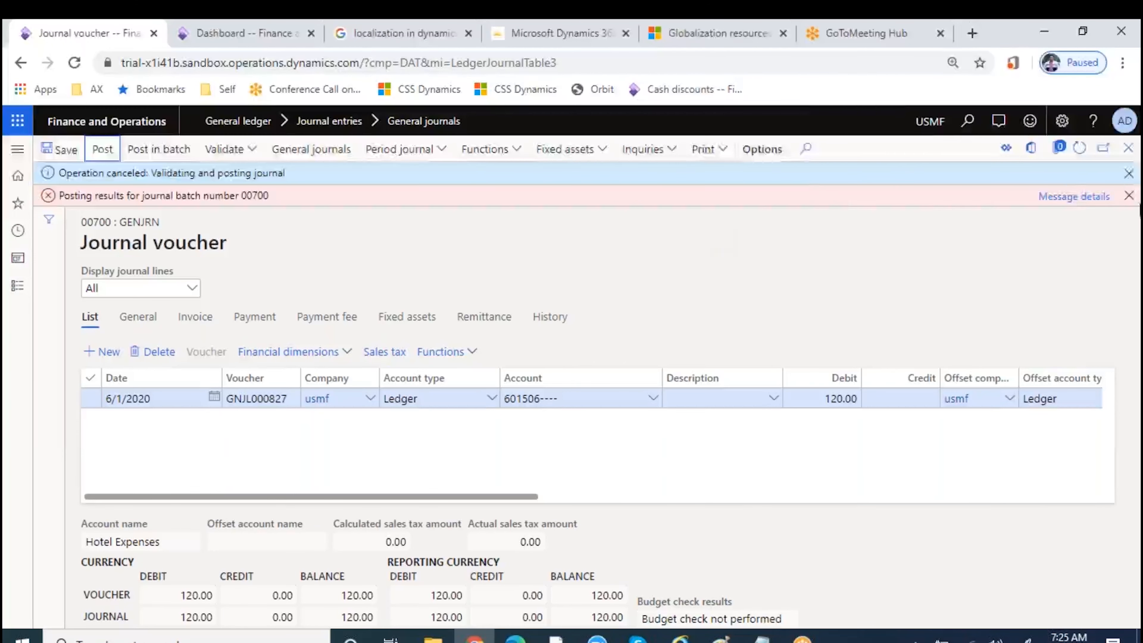
{"action": "left_click", "coordinate": [1074, 196]}
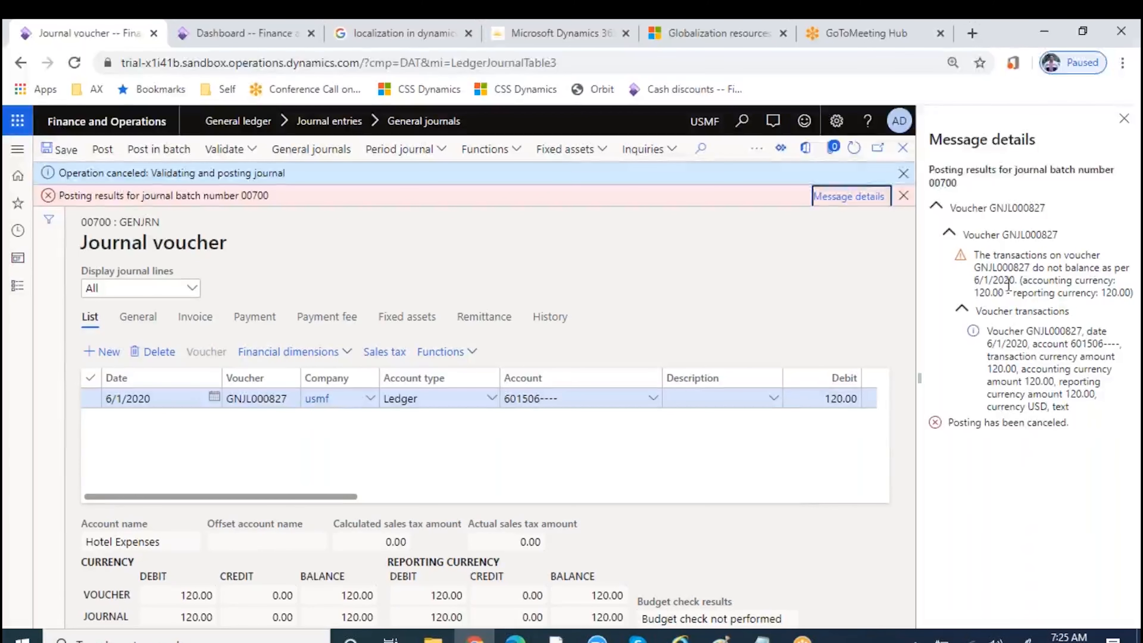
{"action": "left_click", "coordinate": [1125, 118]}
Set the line's offset account to 110180 and dismiss the posting messages.
{"action": "left_click_drag", "start_coordinate": [516, 499], "coordinate": [716, 497]}
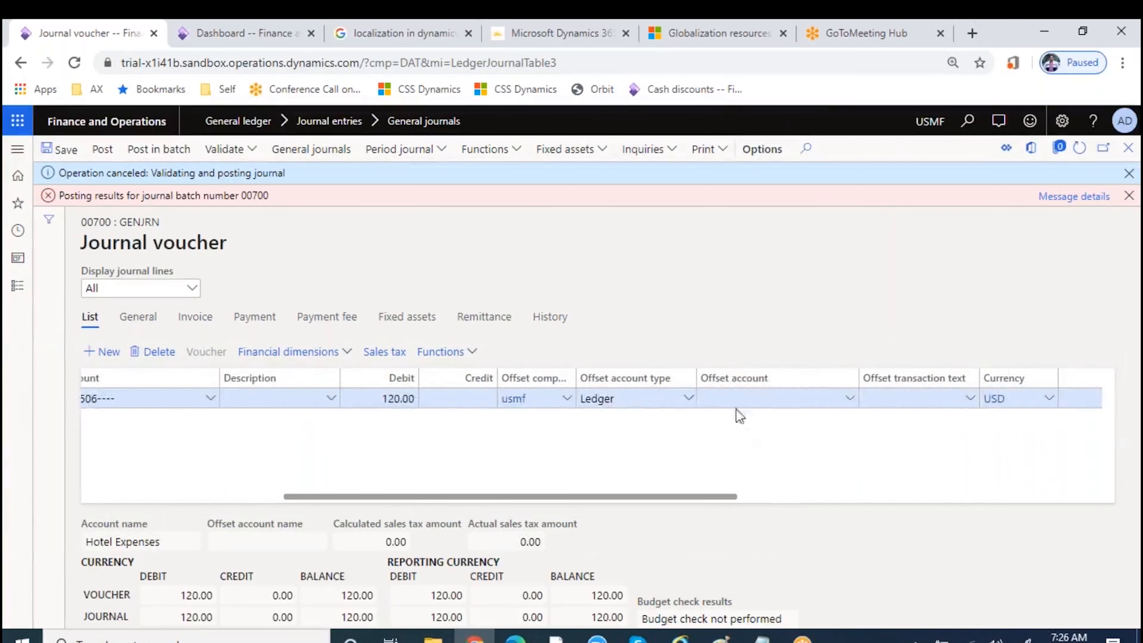
{"action": "left_click", "coordinate": [727, 398]}
{"action": "type", "text": "11"}
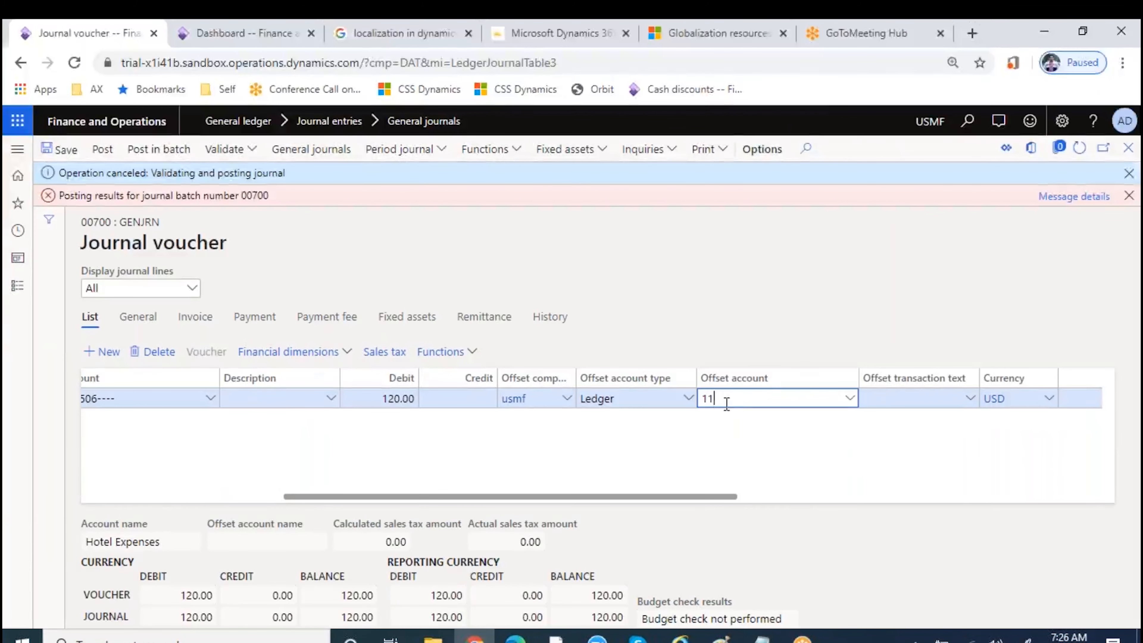
{"action": "type", "text": "0180"}
{"action": "key", "text": "Tab"}
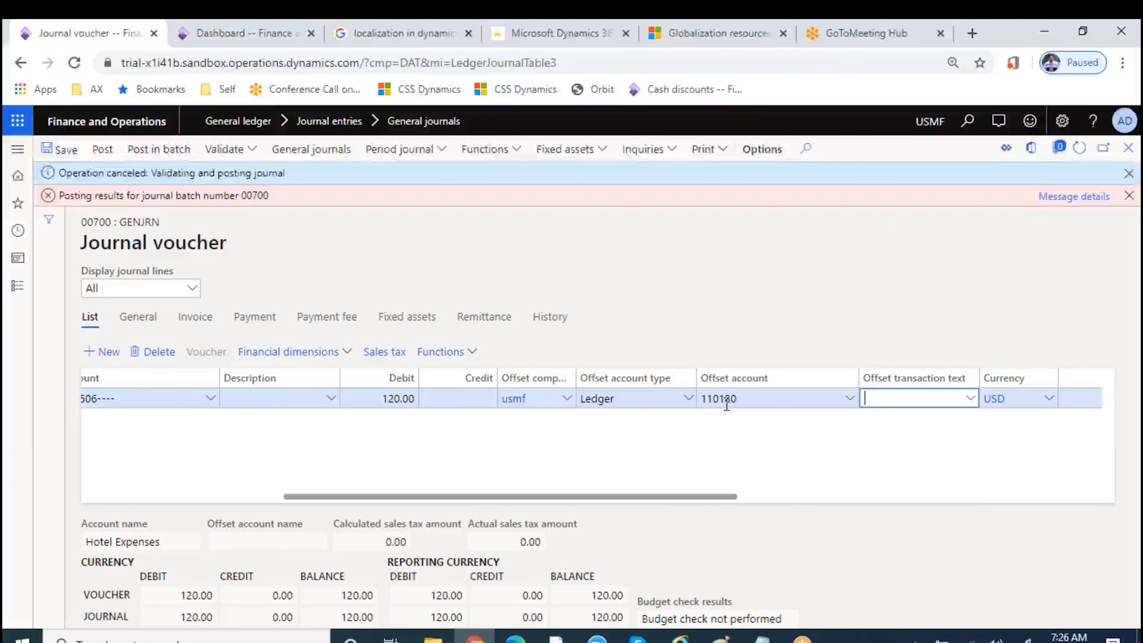
{"action": "left_click", "coordinate": [1129, 195]}
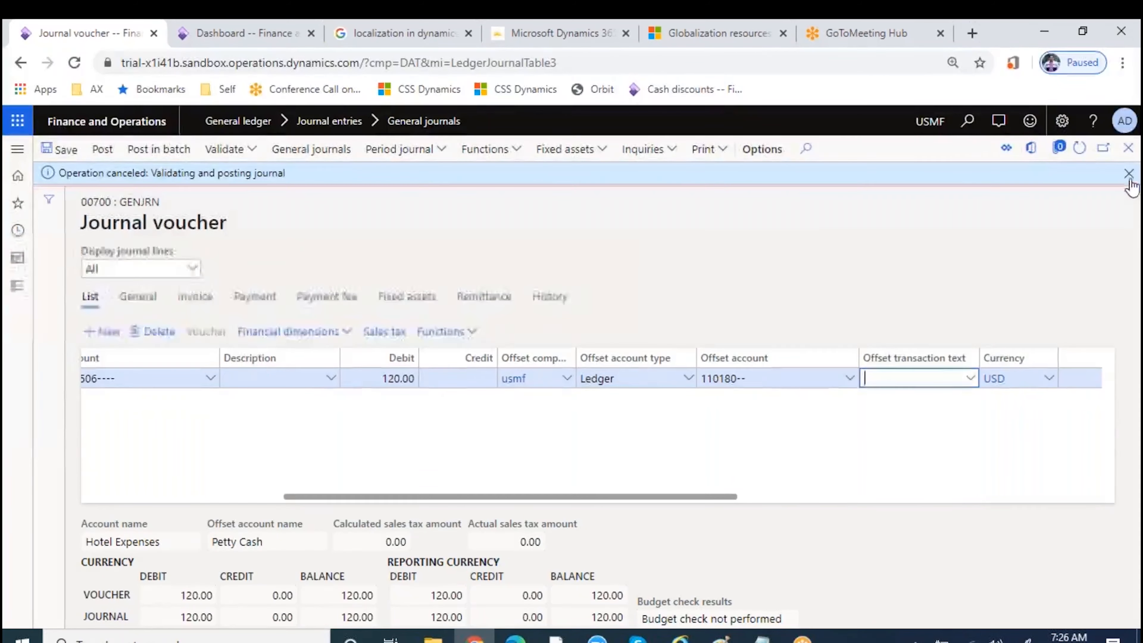
{"action": "left_click", "coordinate": [1129, 173]}
Validate the journal, review the validation messages, and dismiss them.
{"action": "left_click", "coordinate": [251, 153]}
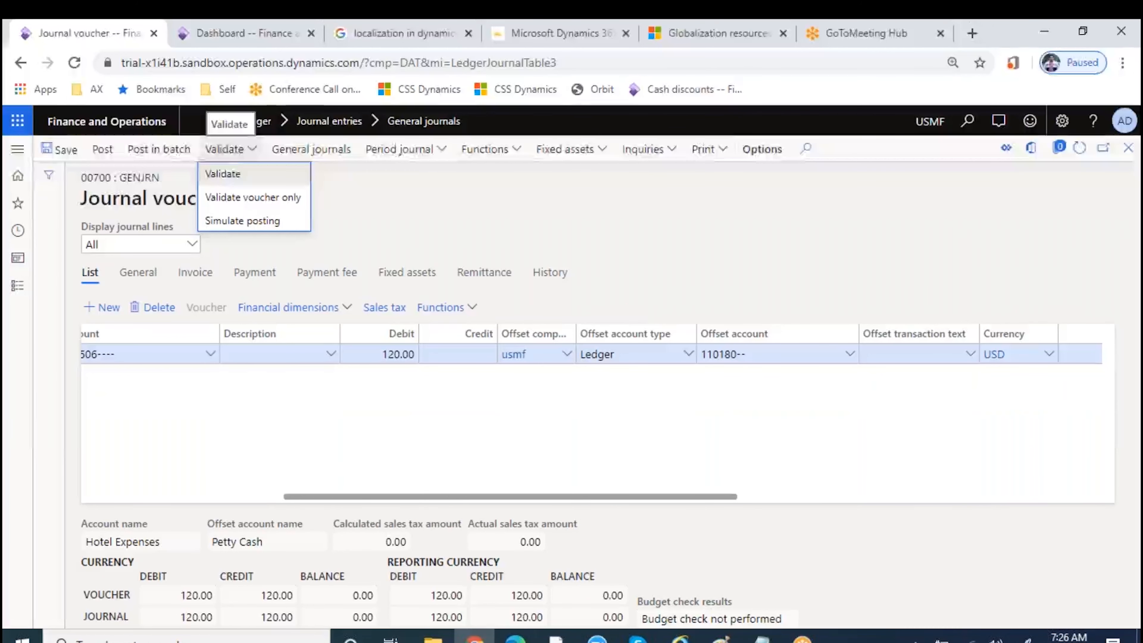
{"action": "left_click", "coordinate": [237, 174]}
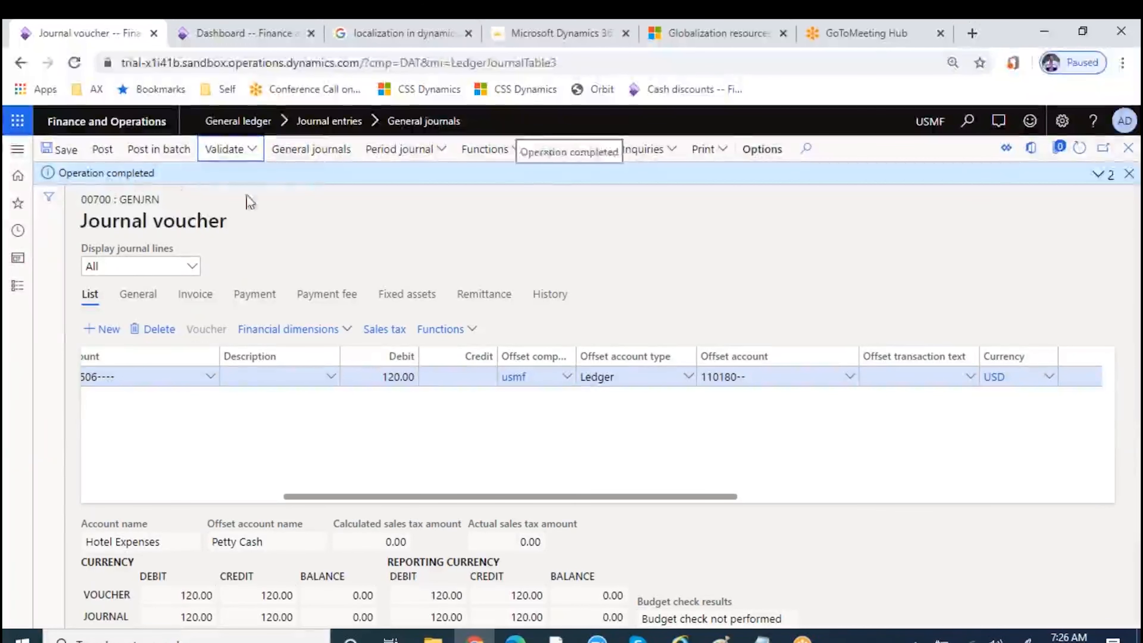
{"action": "left_click", "coordinate": [1101, 174]}
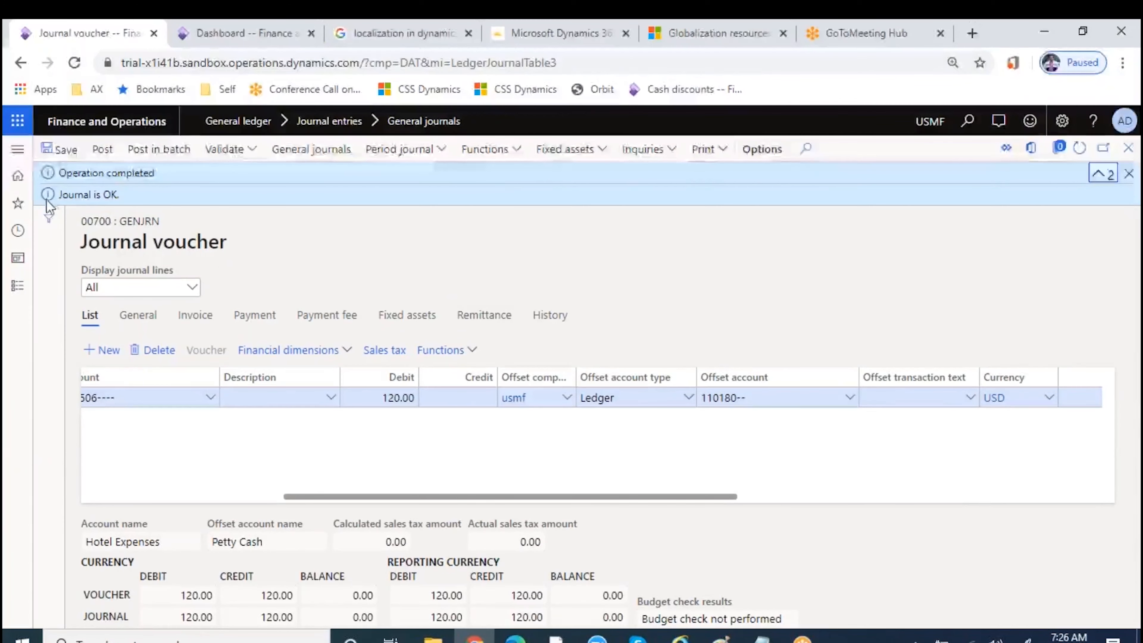
{"action": "left_click", "coordinate": [1130, 174]}
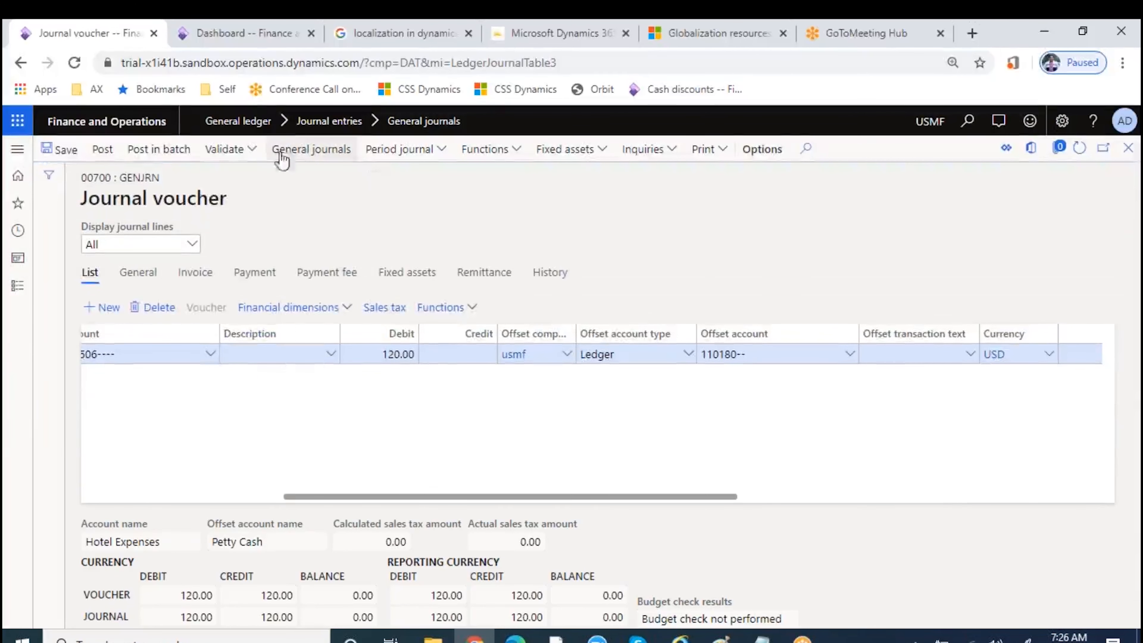
Simulate posting of the journal and expand the resulting messages.
{"action": "left_click", "coordinate": [250, 149]}
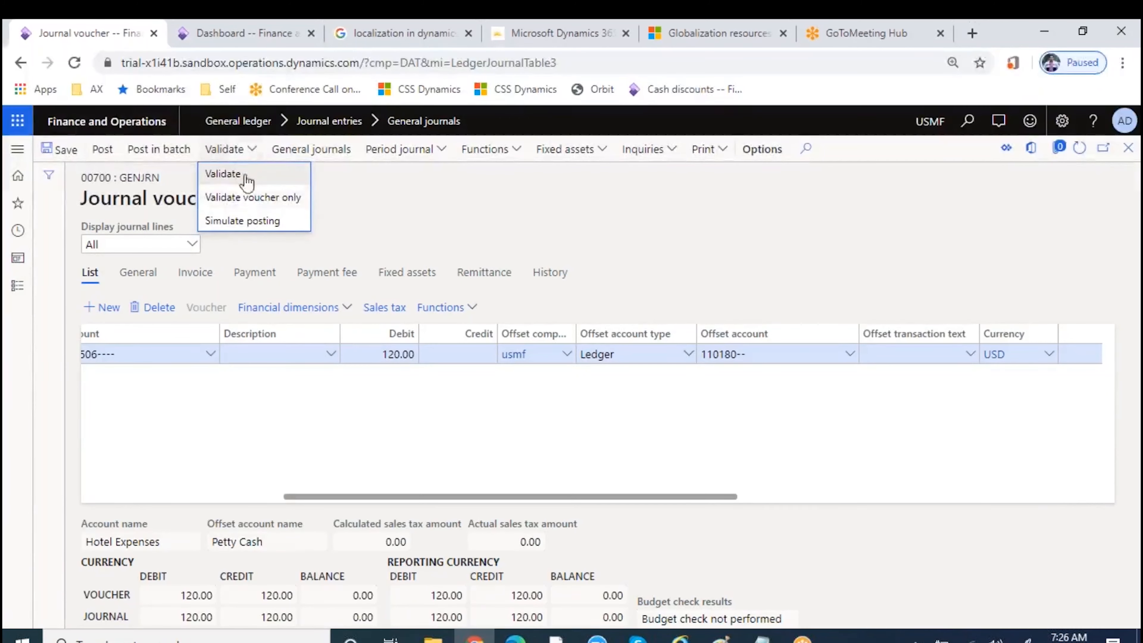
{"action": "left_click", "coordinate": [239, 221]}
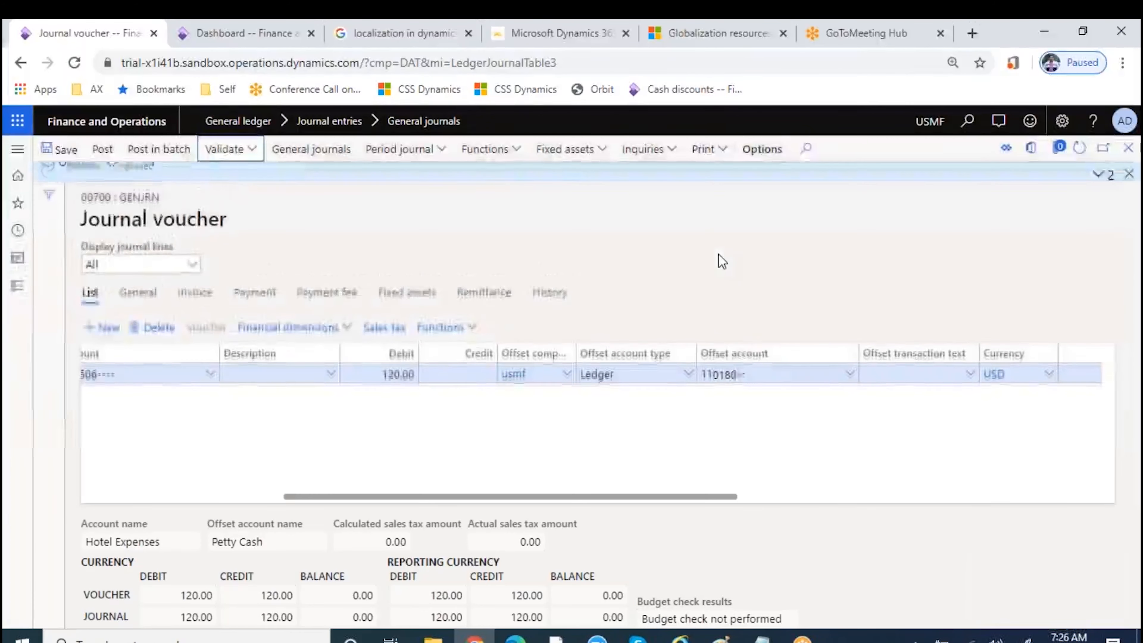
{"action": "left_click", "coordinate": [1102, 174]}
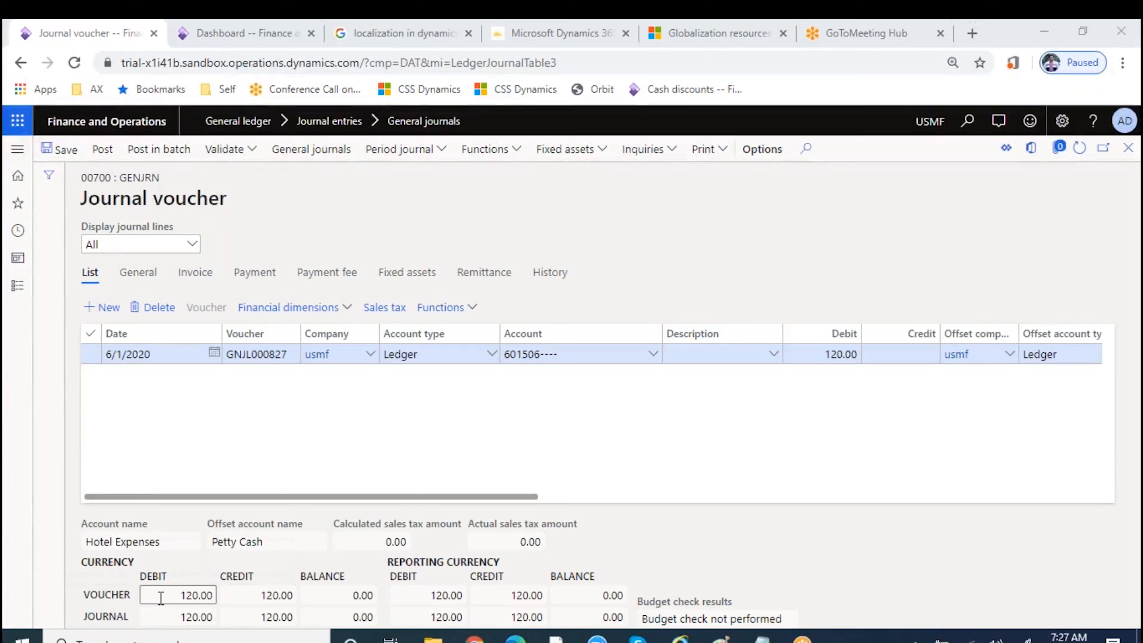
Check the voucher's debit, credit and balance totals with the offset account in place.
{"action": "left_click", "coordinate": [258, 595]}
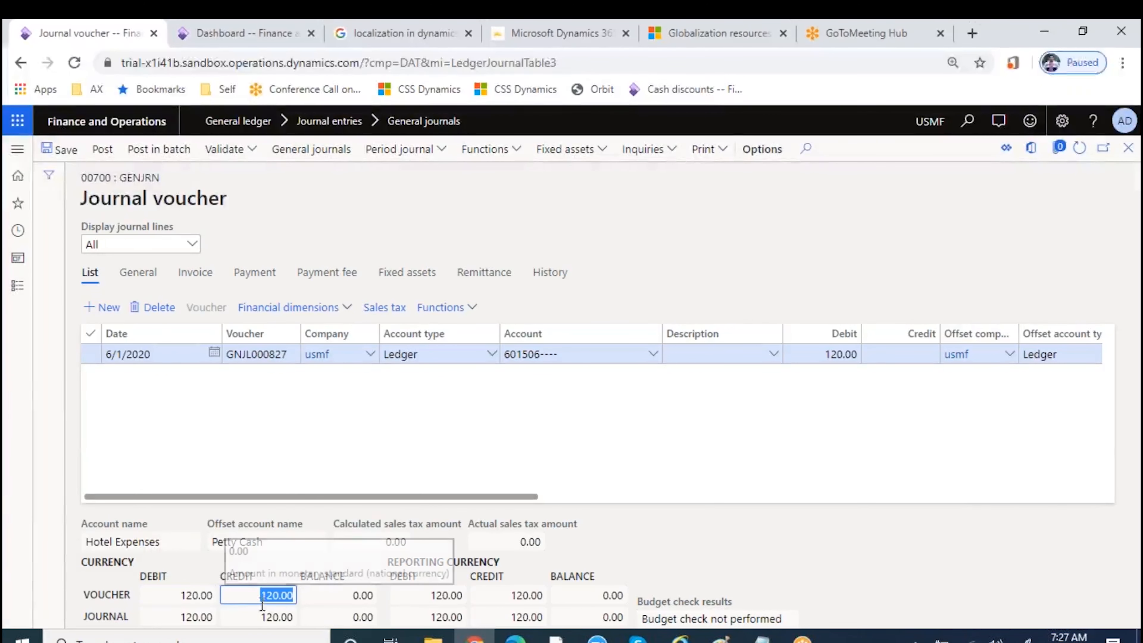
{"action": "left_click", "coordinate": [206, 595]}
{"action": "left_click", "coordinate": [242, 596]}
{"action": "left_click", "coordinate": [173, 594]}
{"action": "left_click", "coordinate": [270, 593]}
{"action": "left_click", "coordinate": [343, 597]}
{"action": "double_click", "coordinate": [343, 596]}
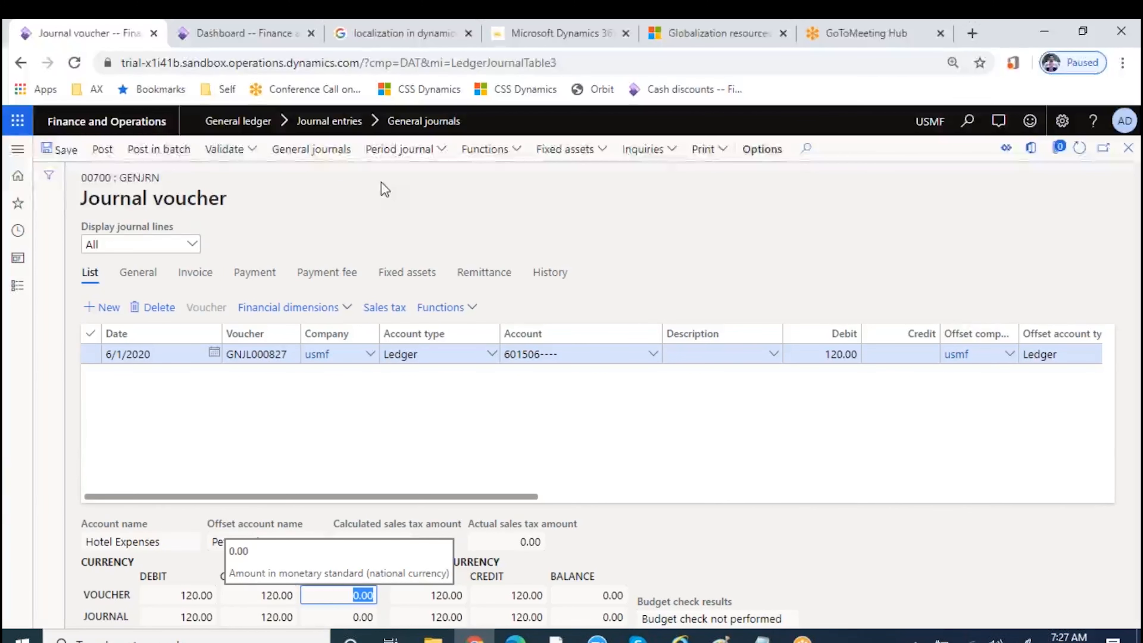
Clear the offset account on the Hotel Expenses line and add another line under the same voucher number.
{"action": "left_click", "coordinate": [595, 497]}
{"action": "left_click", "coordinate": [315, 354]}
{"action": "key", "text": "BackSpace"}
{"action": "key", "text": "Tab"}
{"action": "left_click", "coordinate": [271, 497]}
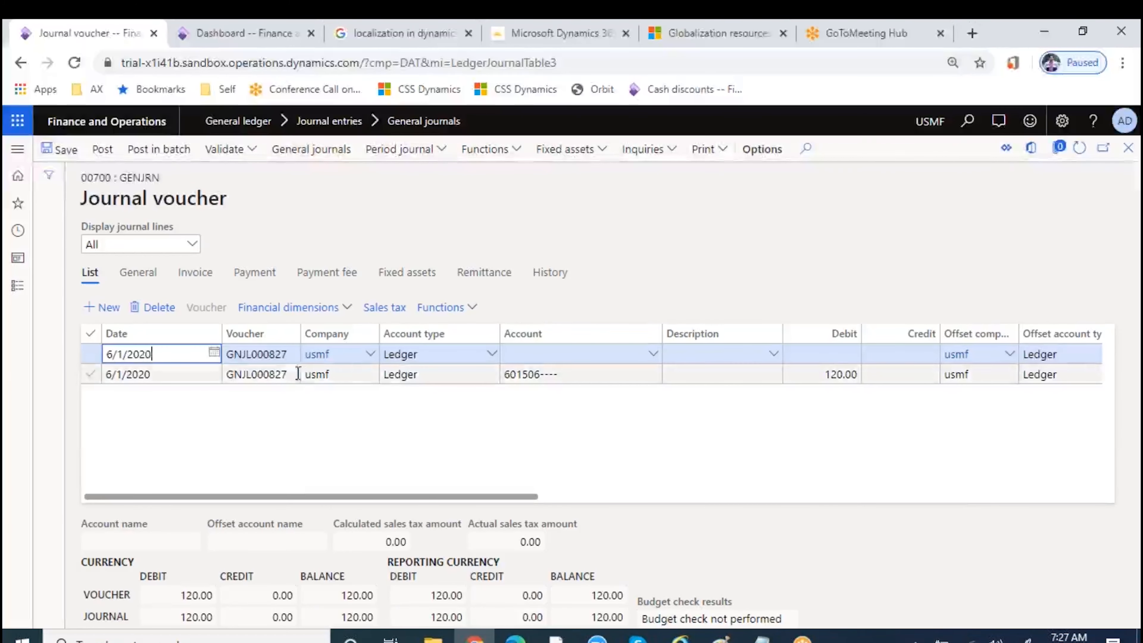
{"action": "left_click", "coordinate": [284, 374]}
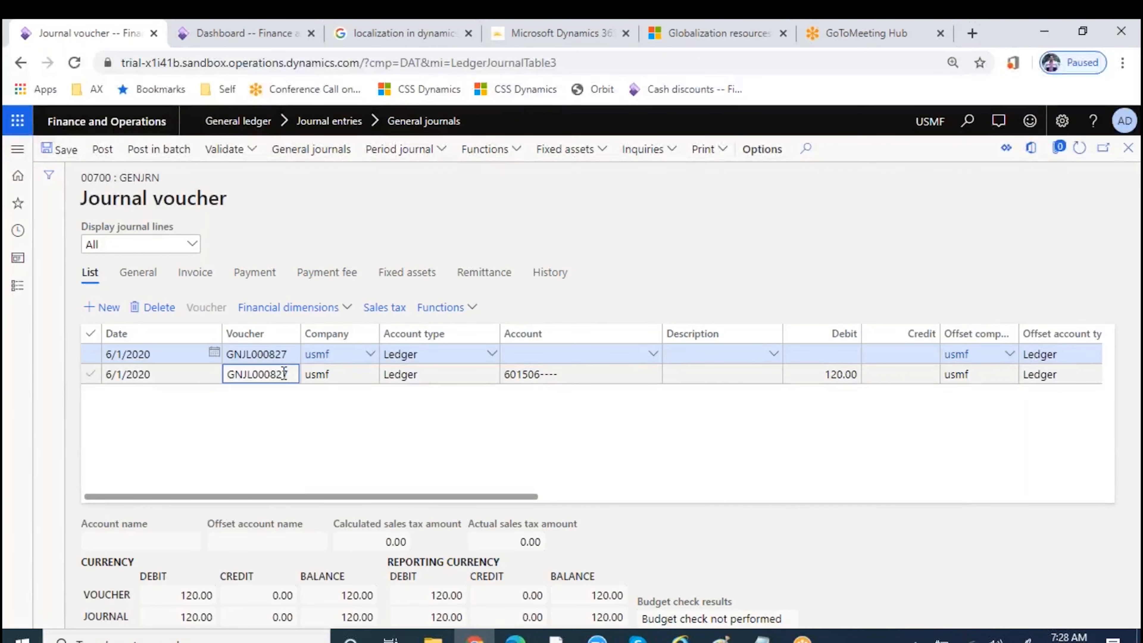
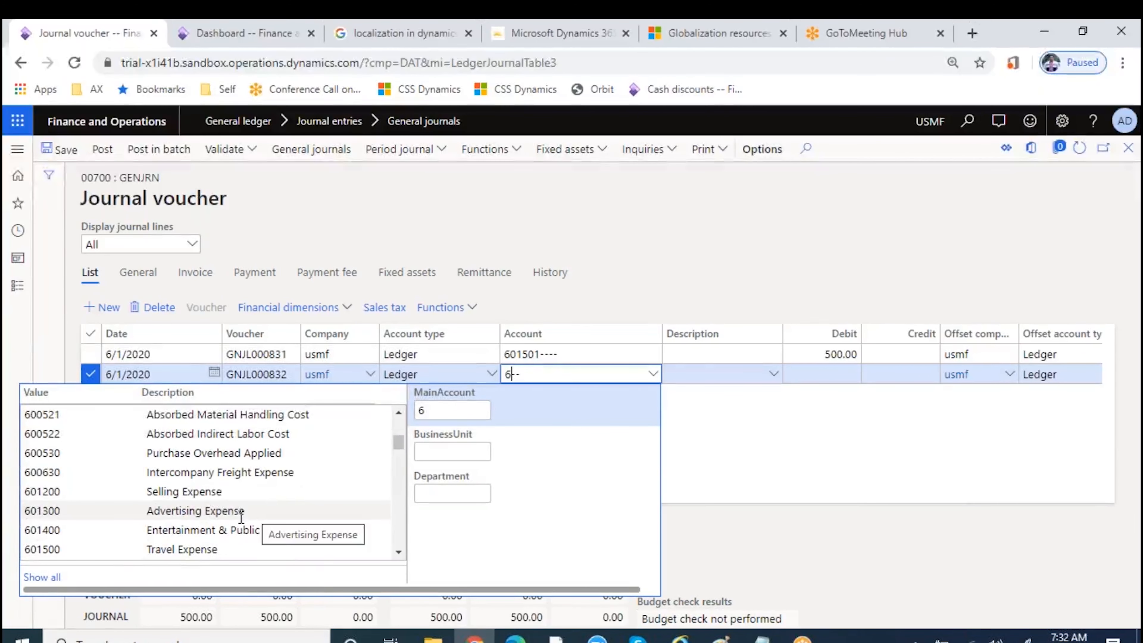
Fill in the second voucher line with account 601300 Advertising Expense, a debit of 850 and offset account 110180.
{"action": "left_click", "coordinate": [241, 513]}
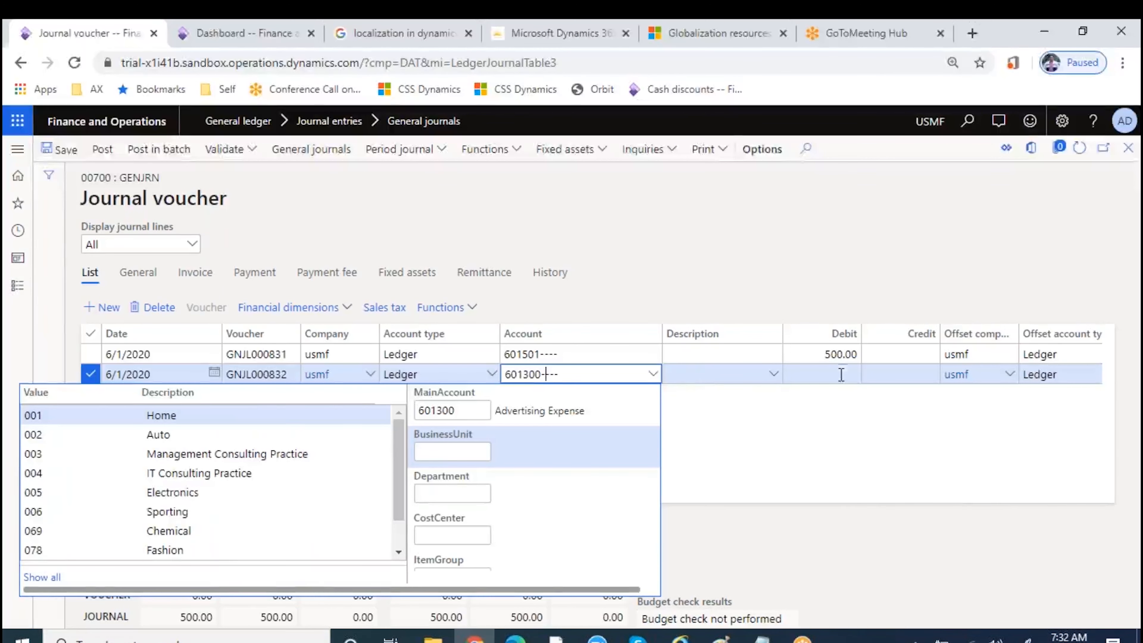
{"action": "left_click", "coordinate": [839, 375]}
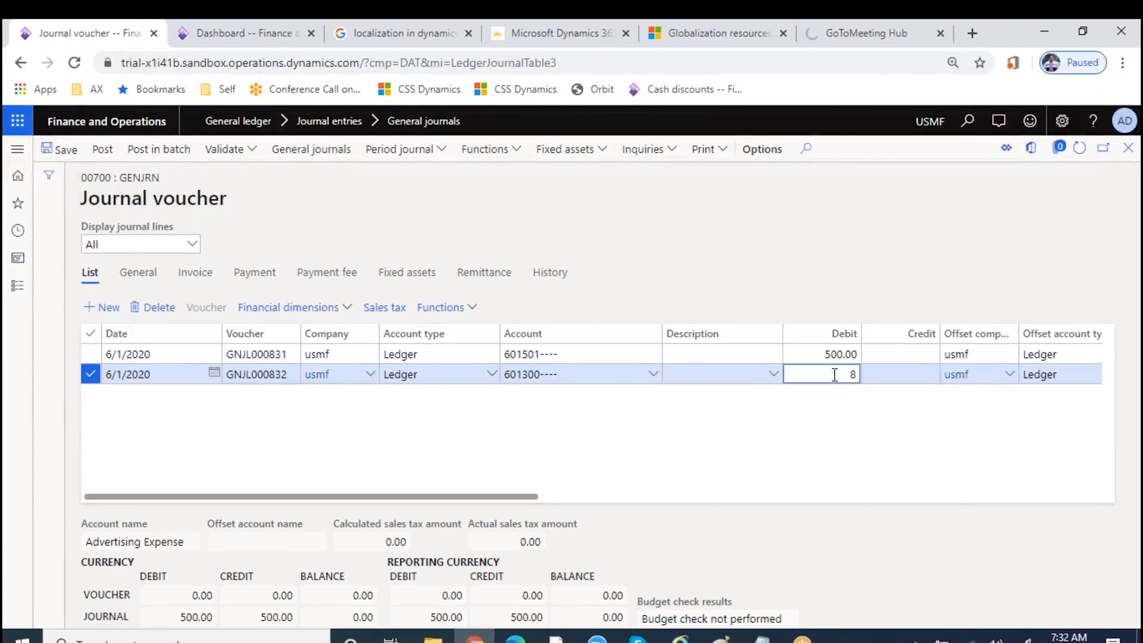
{"action": "type", "text": "850"}
{"action": "key", "text": "Tab"}
{"action": "key", "text": "Tab"}
{"action": "key", "text": "Tab"}
{"action": "key", "text": "Tab"}
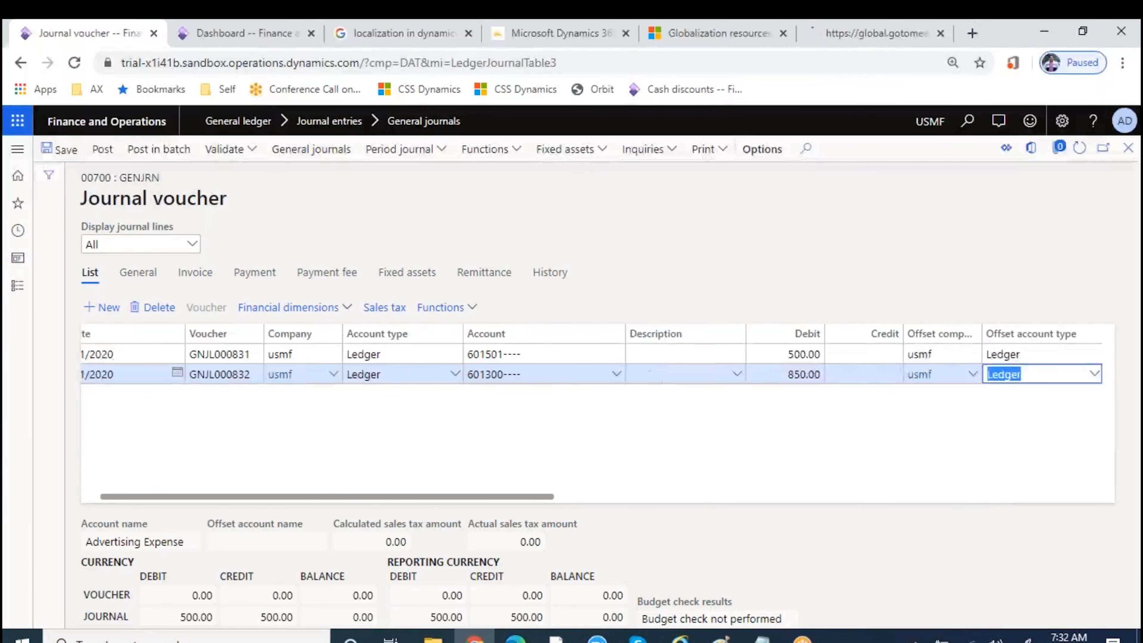
{"action": "key", "text": "Tab"}
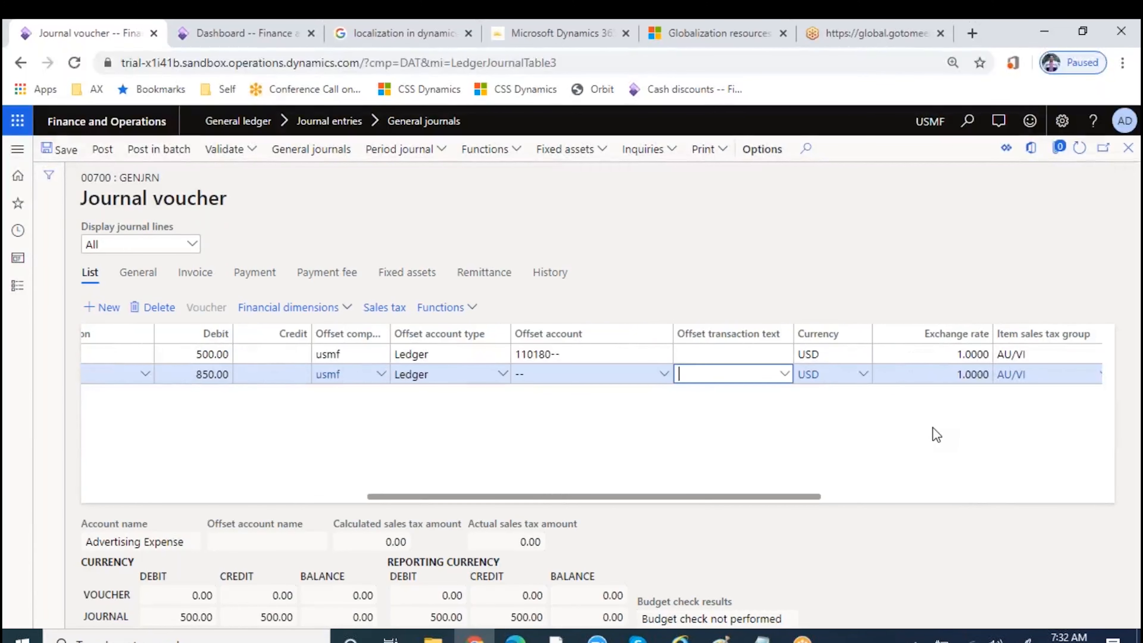
{"action": "left_click", "coordinate": [338, 496]}
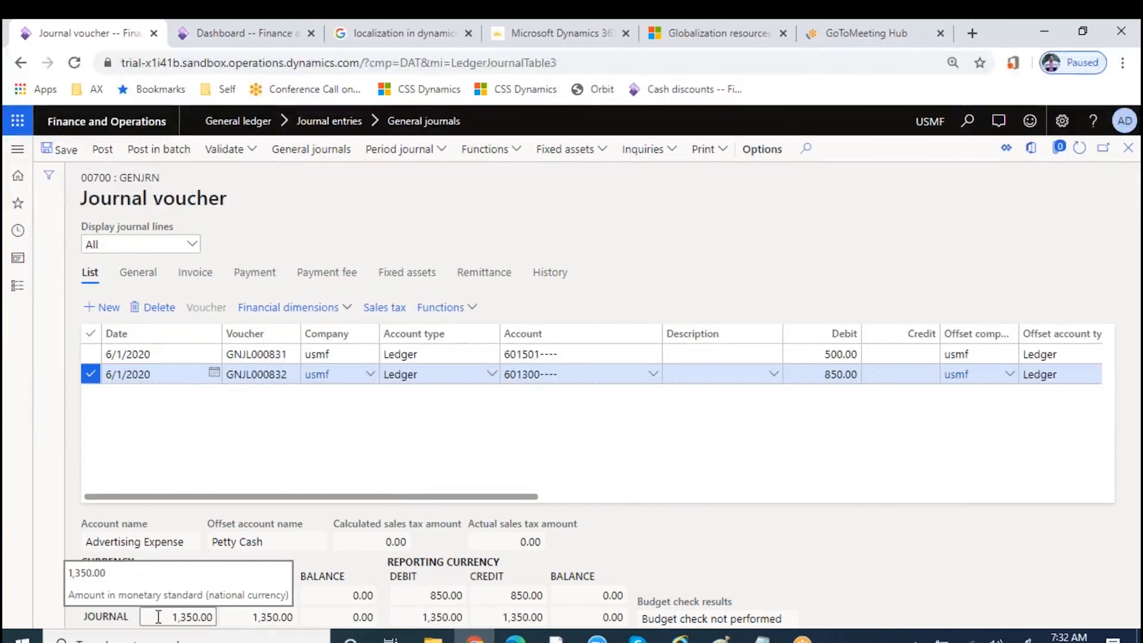
Compare the journal's debit and credit totals with the voucher totals of the Advertising Expense line.
{"action": "left_click", "coordinate": [180, 617]}
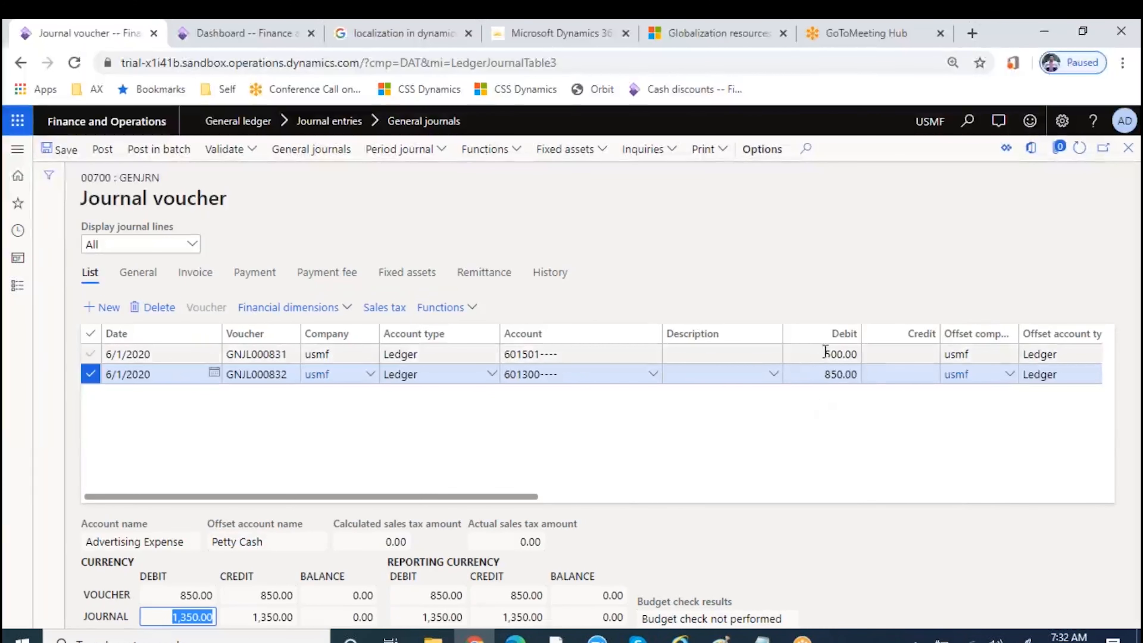
{"action": "left_click", "coordinate": [279, 613]}
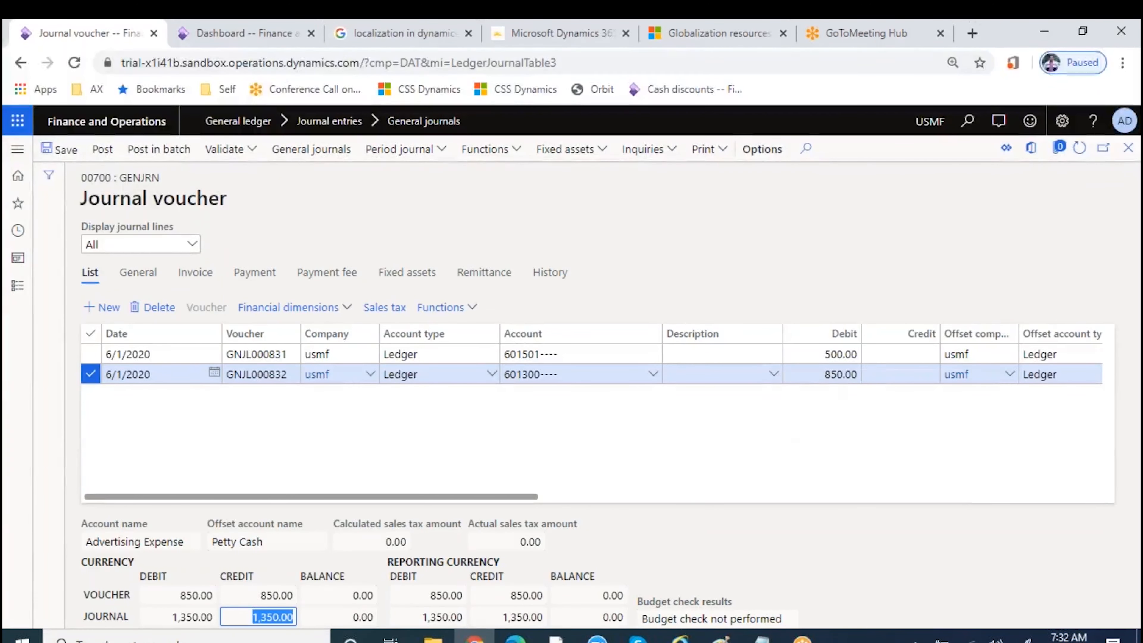
{"action": "left_click", "coordinate": [205, 595]}
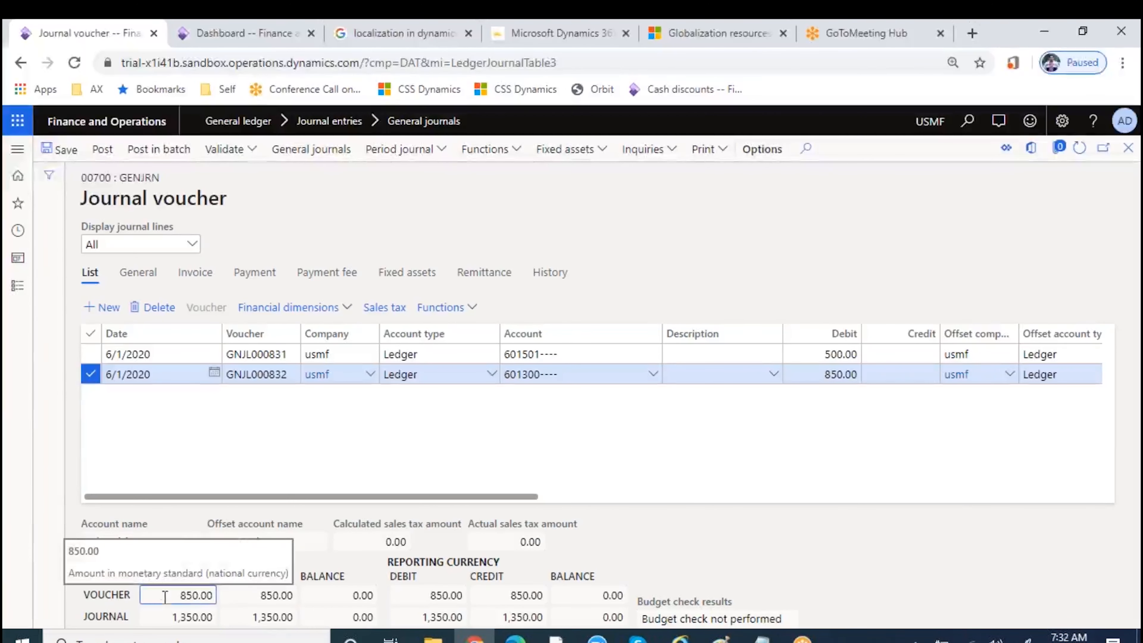
{"action": "left_click", "coordinate": [254, 599]}
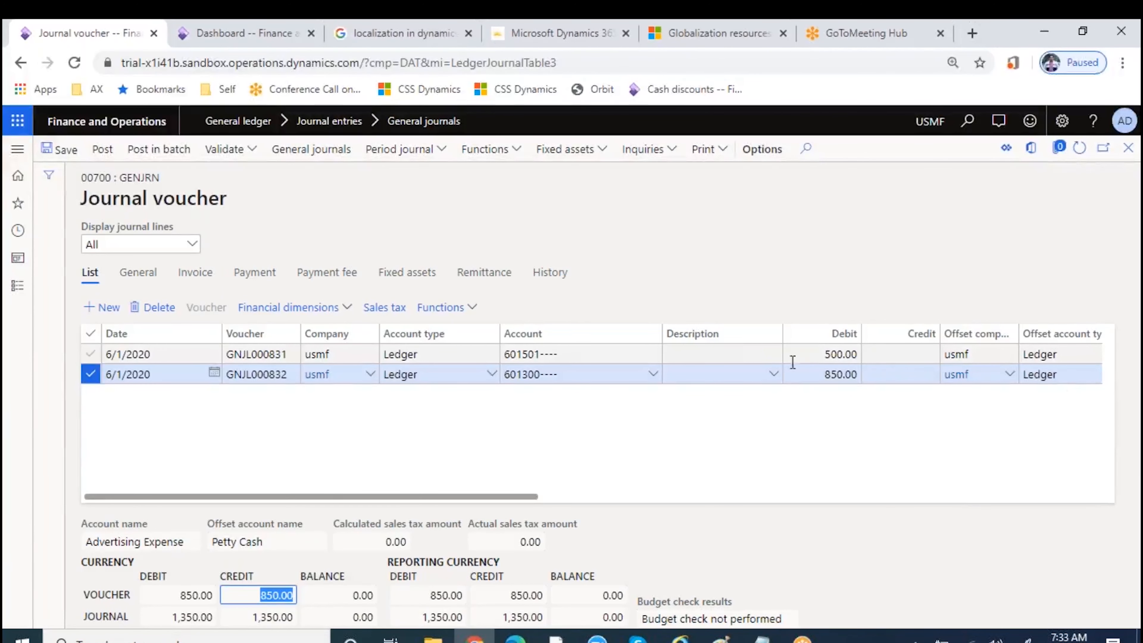
Select the Car Rental Expenses line and compare its voucher totals with the journal totals.
{"action": "left_click", "coordinate": [753, 354]}
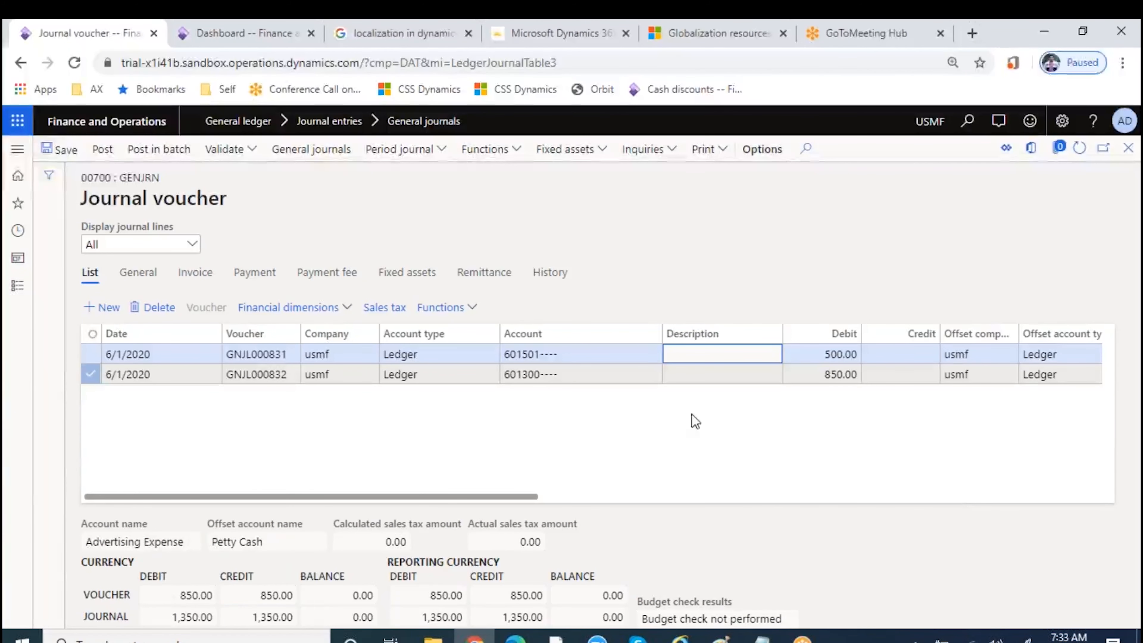
{"action": "left_click", "coordinate": [694, 355]}
{"action": "left_click", "coordinate": [198, 595]}
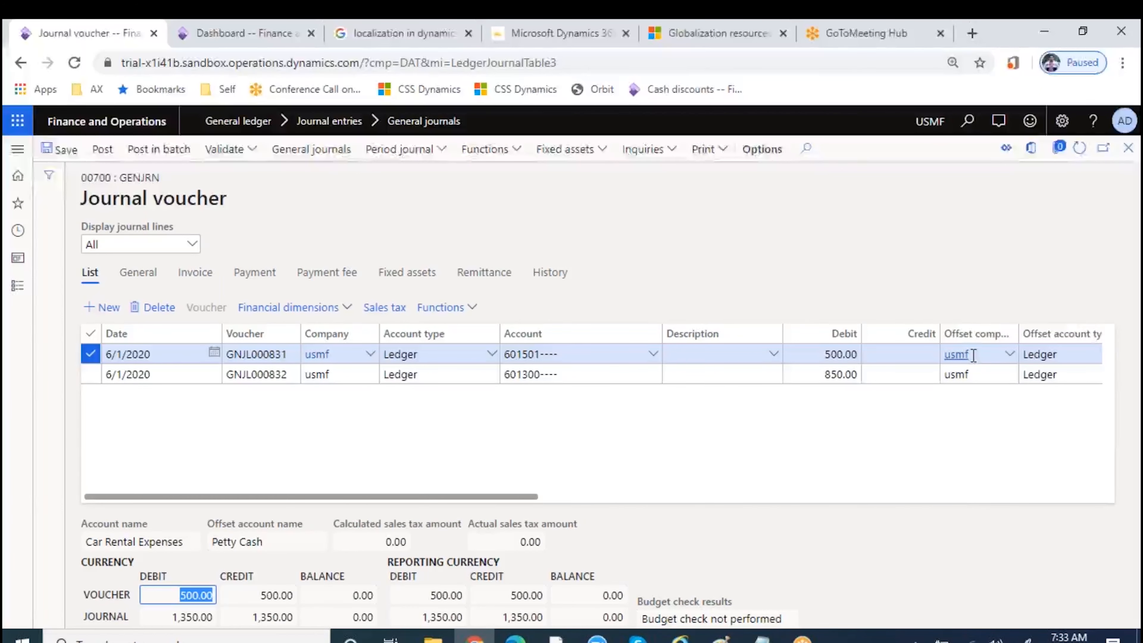
{"action": "left_click", "coordinate": [104, 618]}
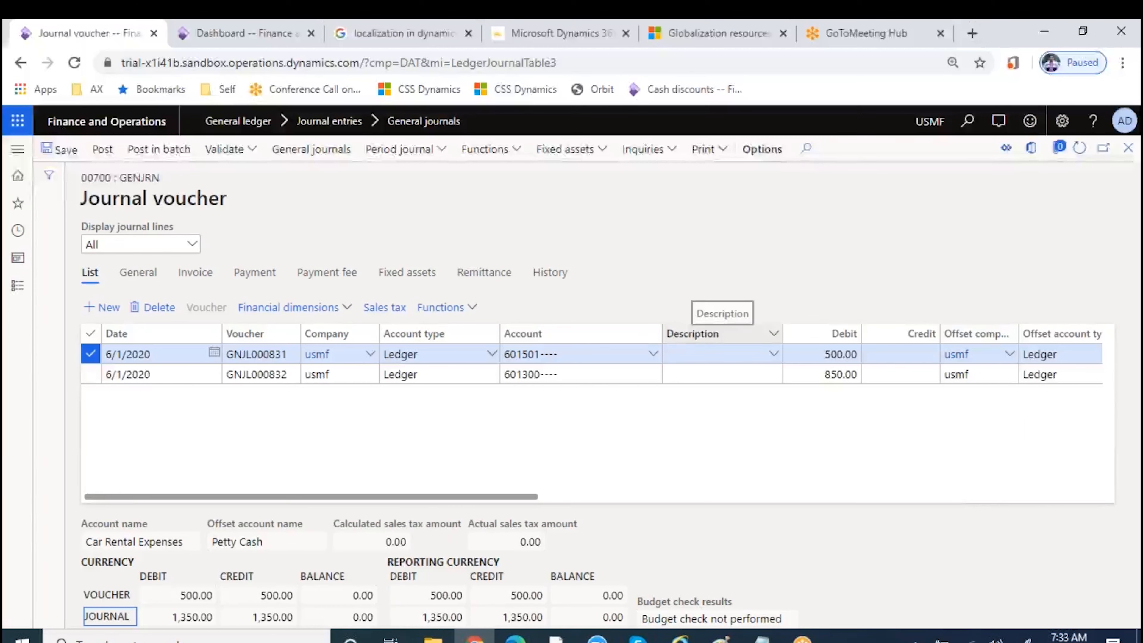
{"action": "left_click", "coordinate": [108, 595]}
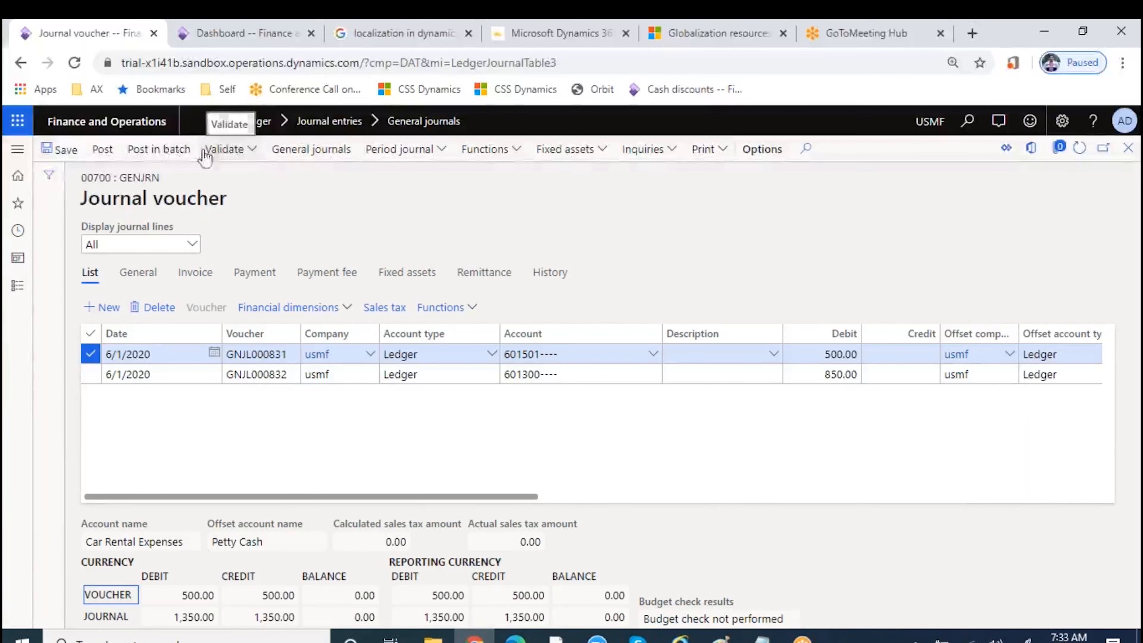
Simulate posting of the journal with both vouchers, expand the resulting messages, and dismiss them.
{"action": "left_click", "coordinate": [246, 152]}
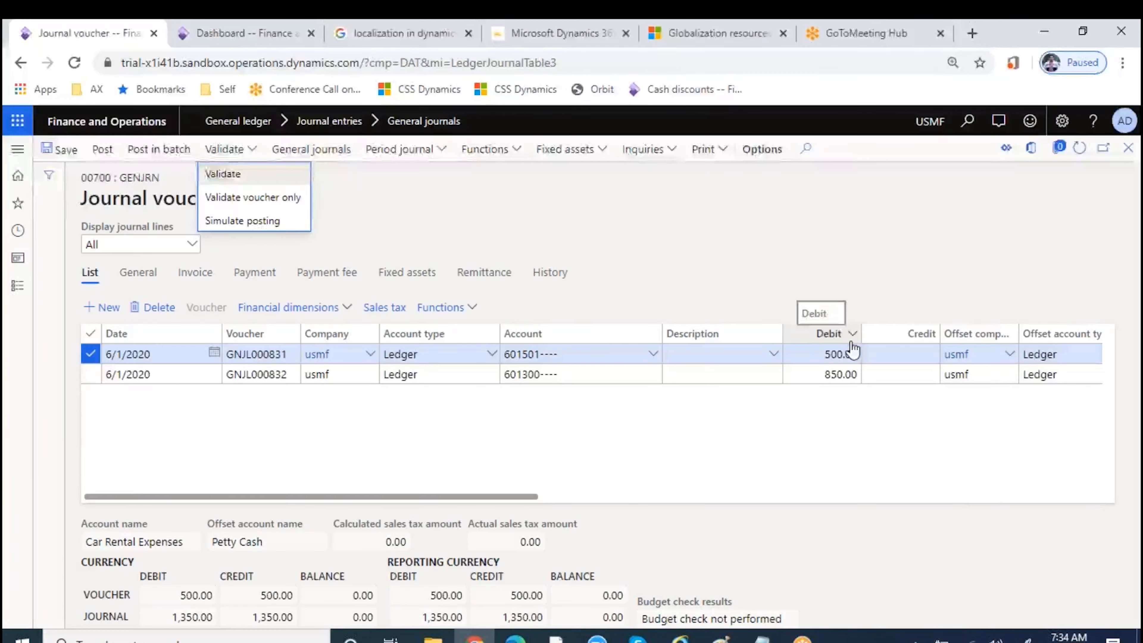
{"action": "left_click", "coordinate": [530, 193]}
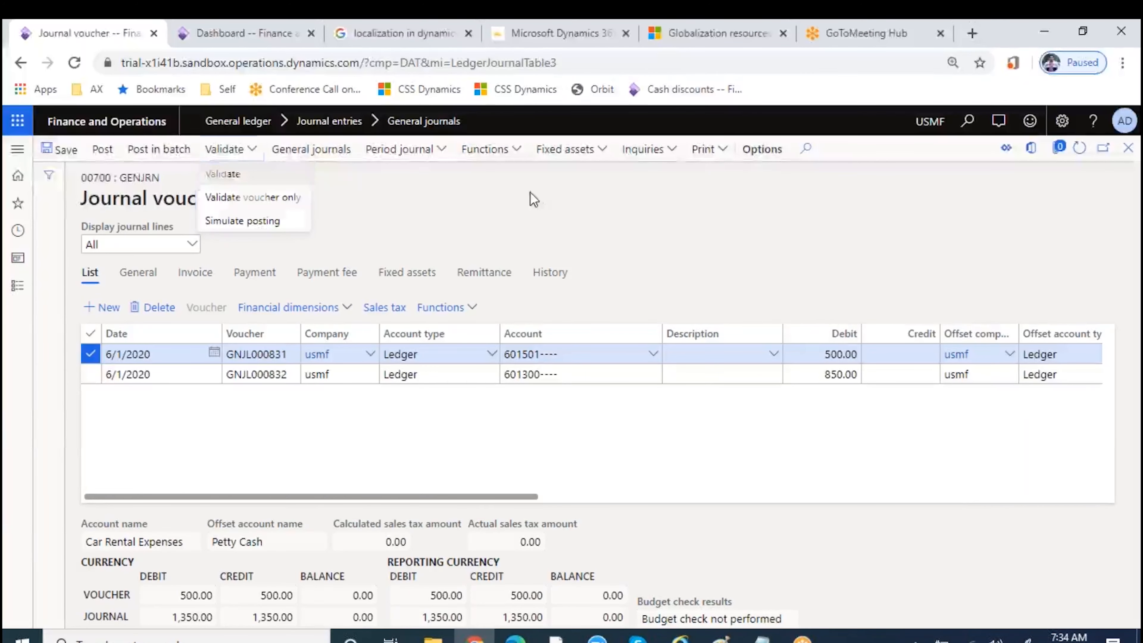
{"action": "left_click", "coordinate": [253, 152]}
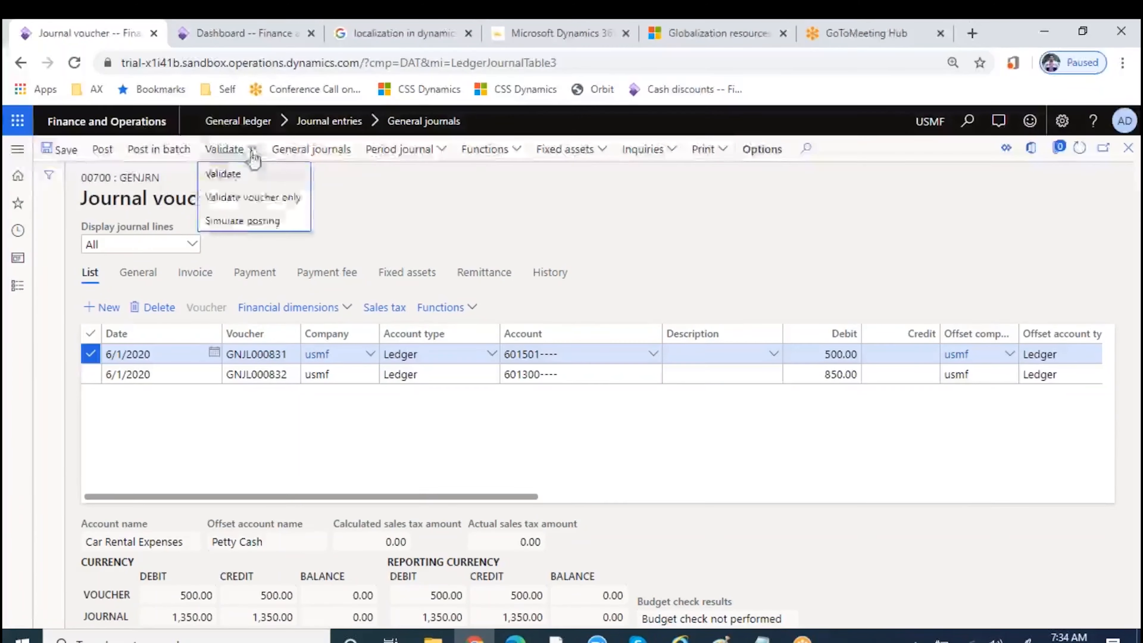
{"action": "left_click", "coordinate": [246, 223]}
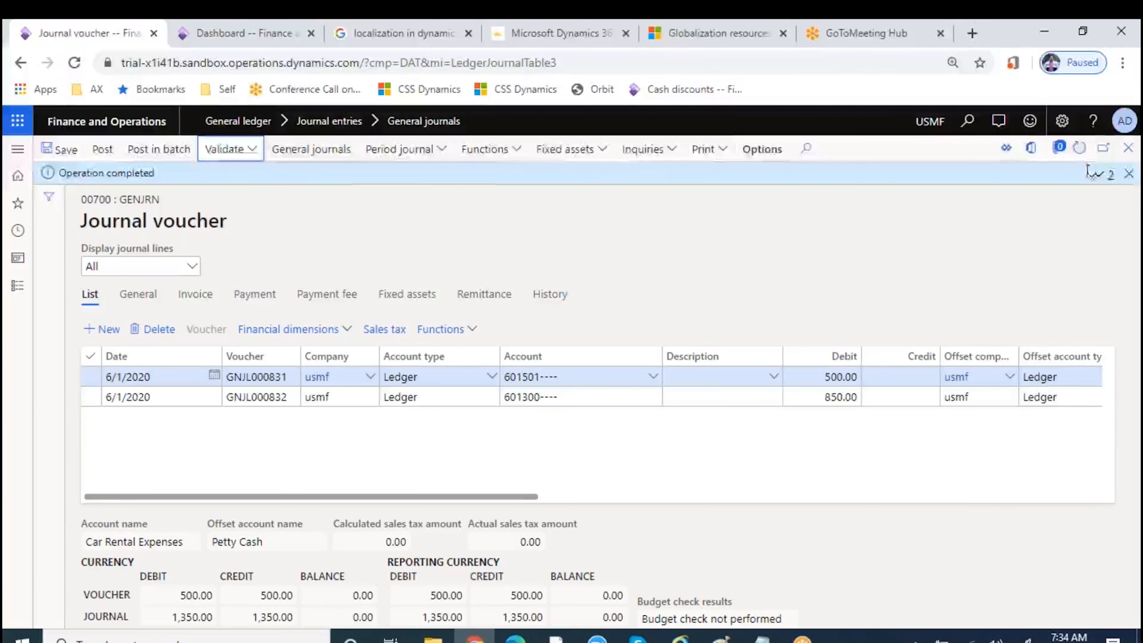
{"action": "left_click", "coordinate": [1101, 175]}
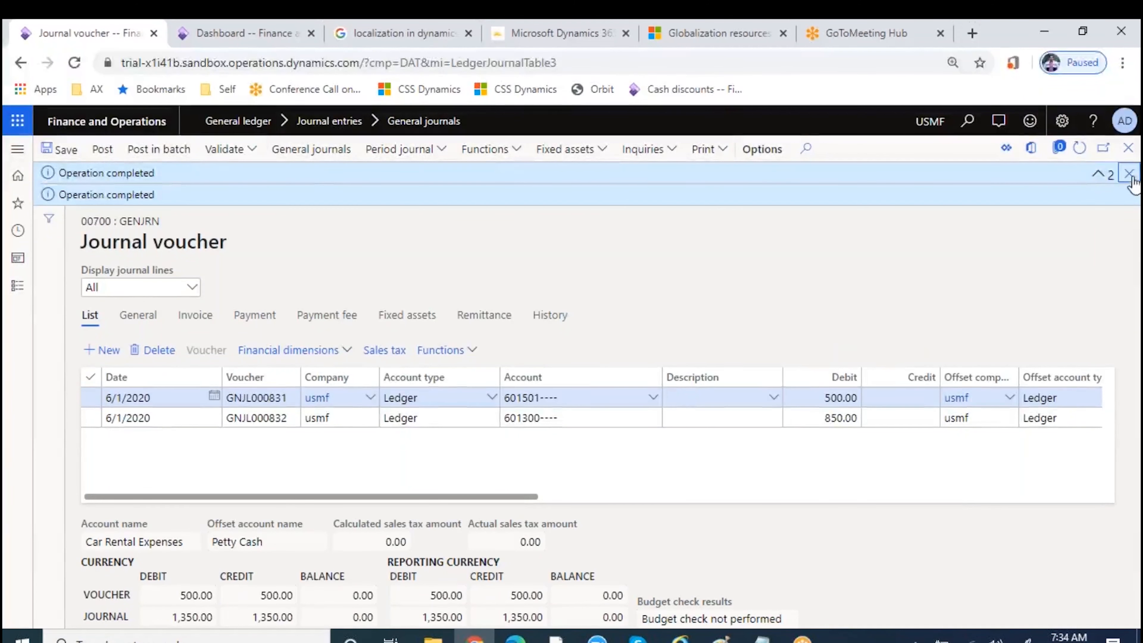
{"action": "left_click", "coordinate": [1129, 174]}
Clear the offset account on the Advertising Expense line.
{"action": "left_click_drag", "start_coordinate": [515, 500], "coordinate": [752, 497]}
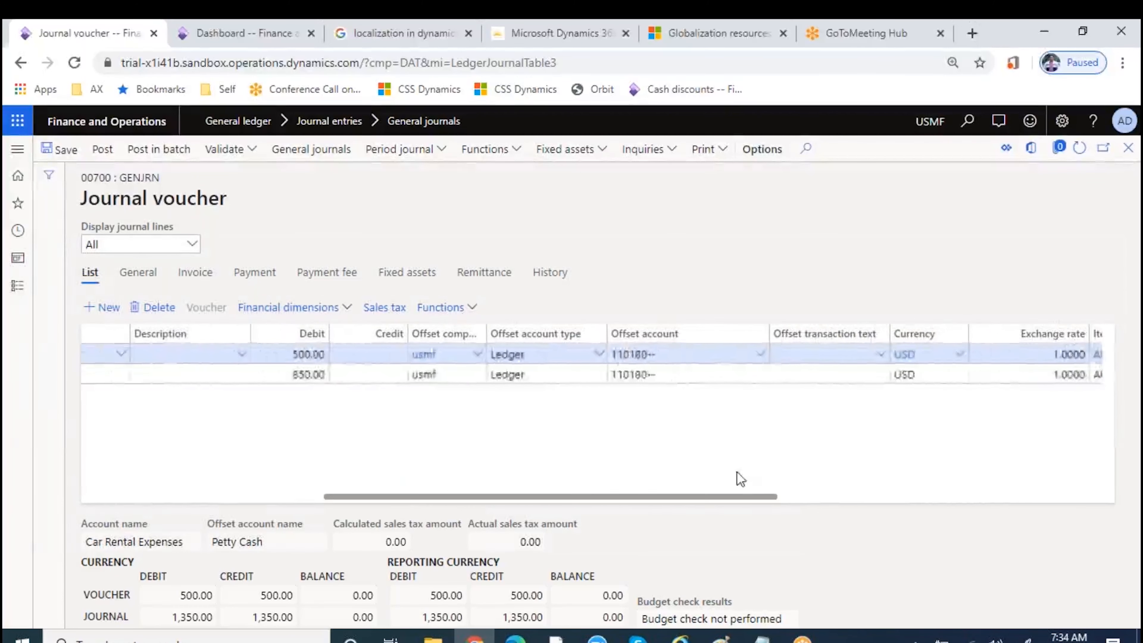
{"action": "left_click", "coordinate": [647, 376]}
{"action": "left_click", "coordinate": [648, 377]}
{"action": "left_click", "coordinate": [648, 377]}
{"action": "key", "text": "BackSpace"}
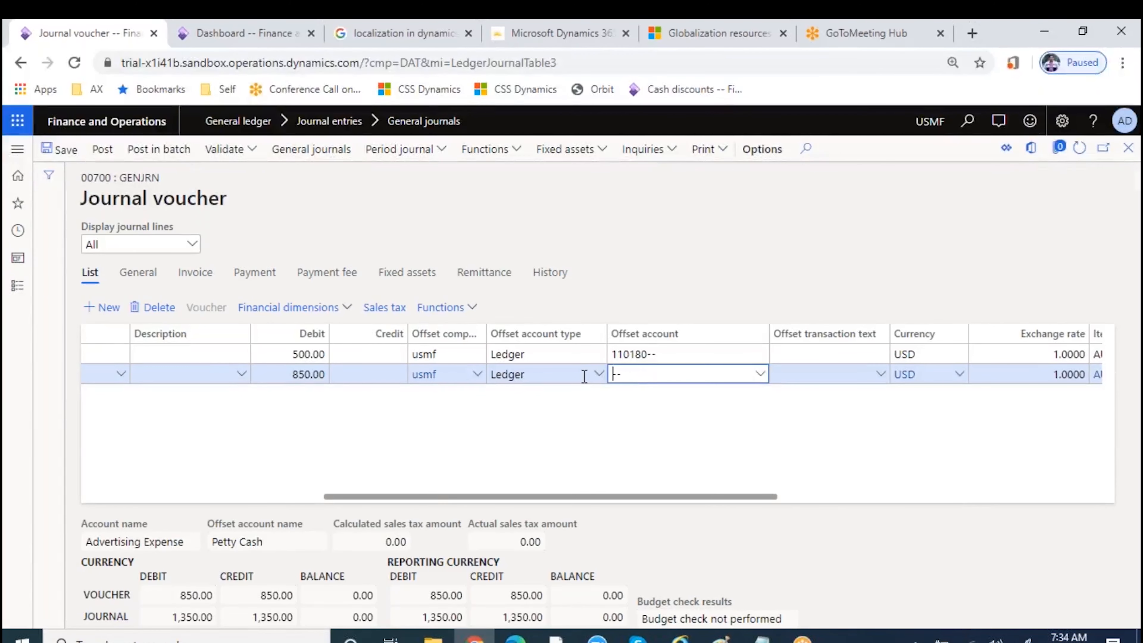
{"action": "key", "text": "Tab"}
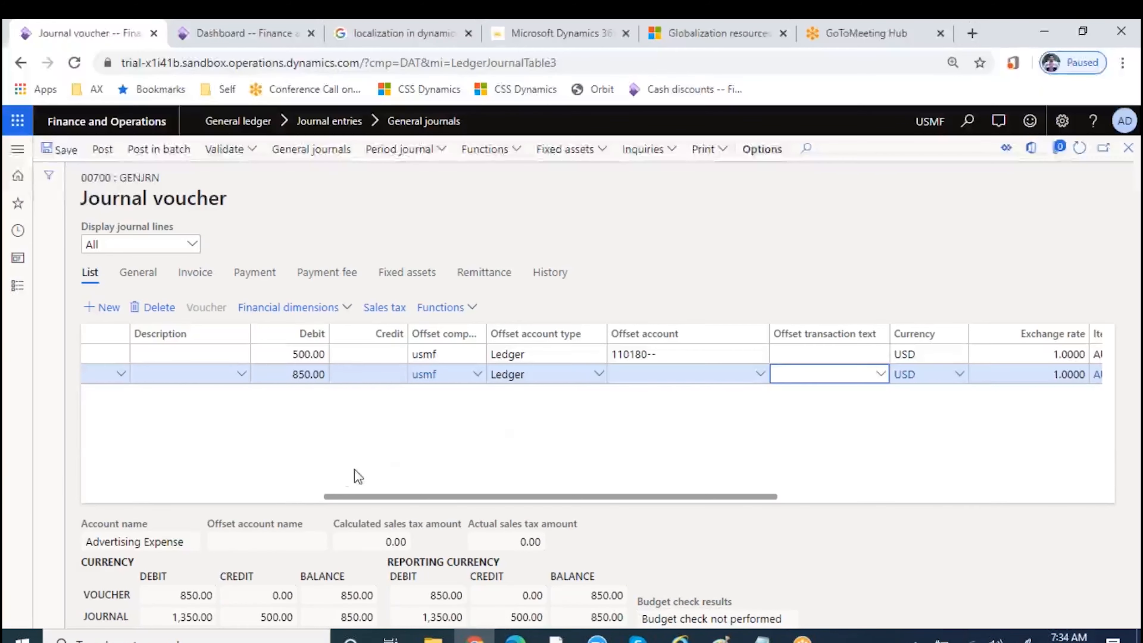
Select the Car Rental Expenses line and validate only its voucher.
{"action": "left_click", "coordinate": [359, 354]}
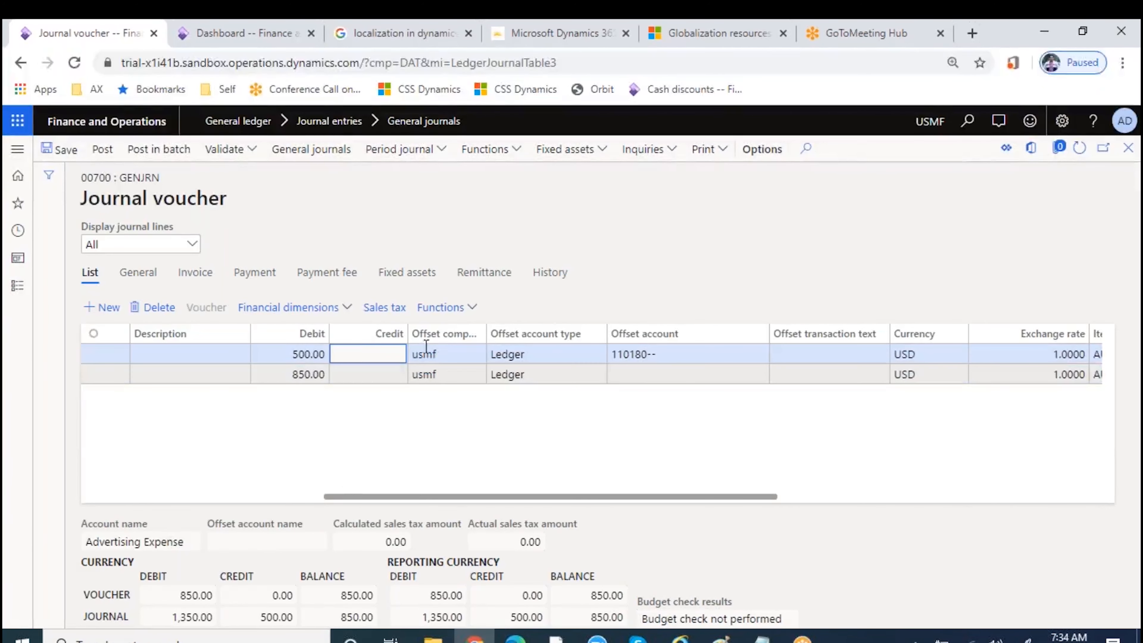
{"action": "left_click_drag", "start_coordinate": [436, 497], "coordinate": [242, 496]}
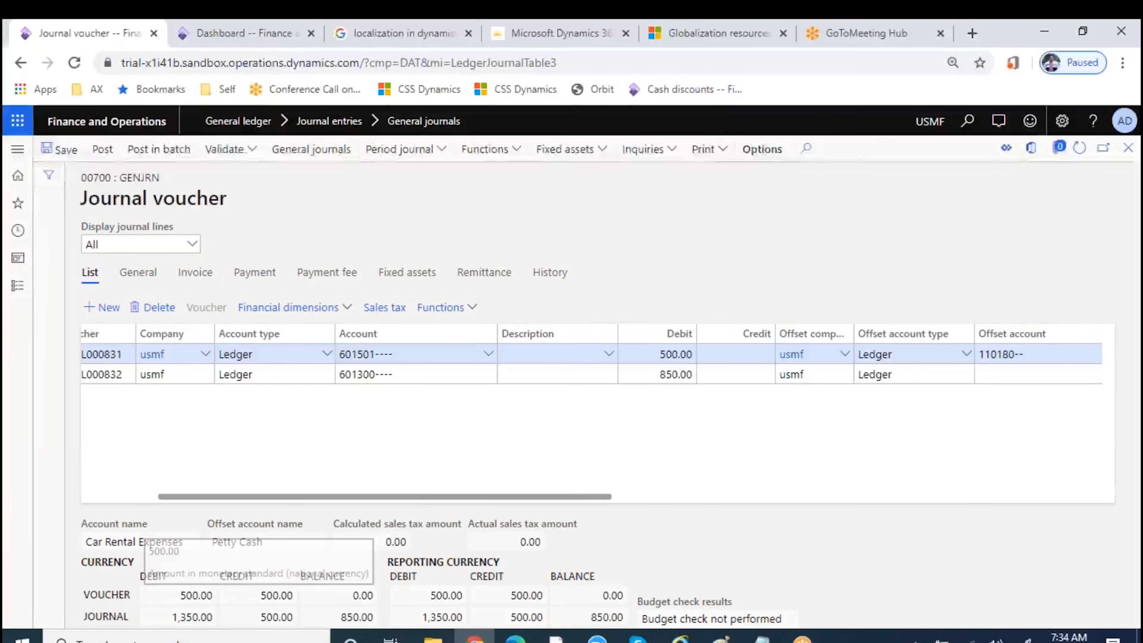
{"action": "left_click", "coordinate": [253, 149]}
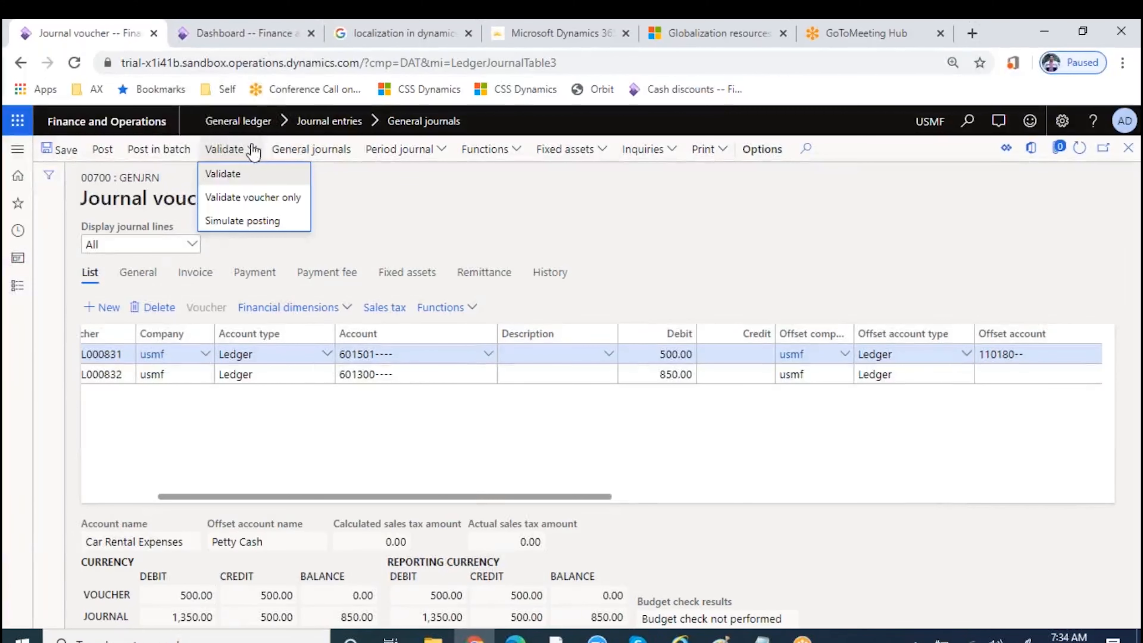
{"action": "left_click", "coordinate": [254, 197]}
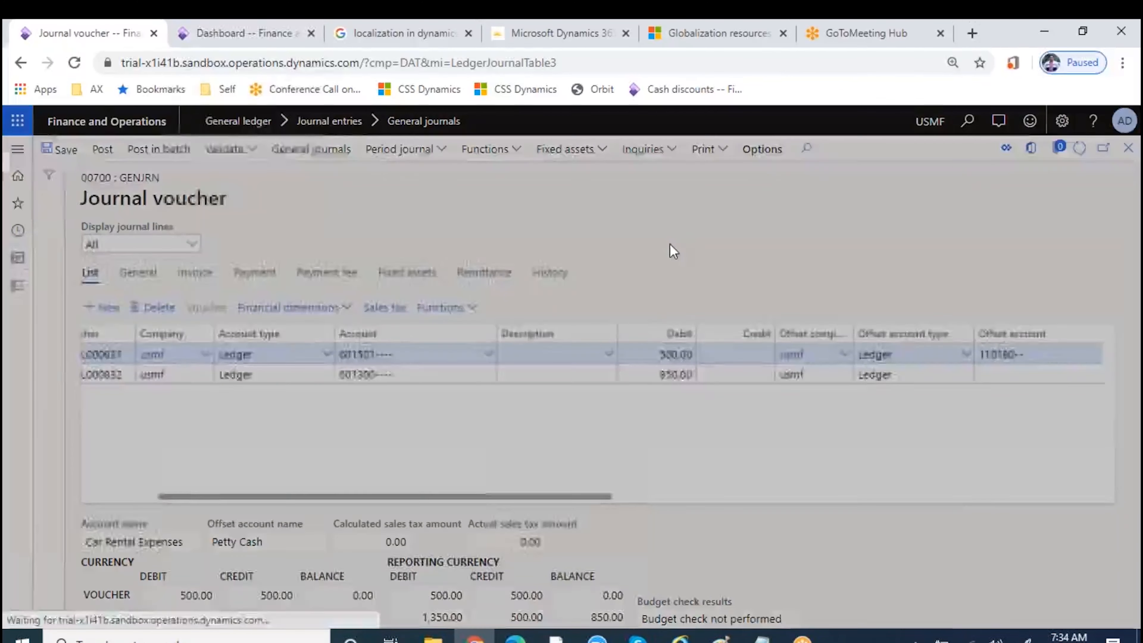
Validate only the voucher of the Advertising Expense line and dismiss the resulting messages.
{"action": "left_click", "coordinate": [540, 374]}
{"action": "left_click", "coordinate": [243, 150]}
{"action": "left_click", "coordinate": [253, 198]}
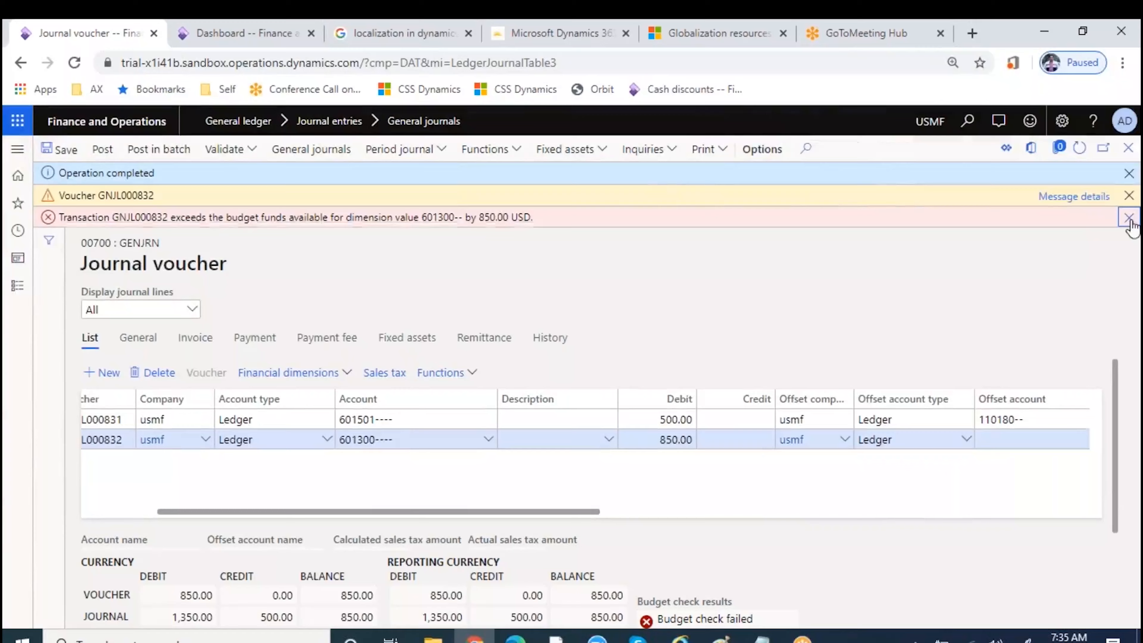
{"action": "left_click", "coordinate": [1128, 219]}
{"action": "left_click", "coordinate": [1128, 197]}
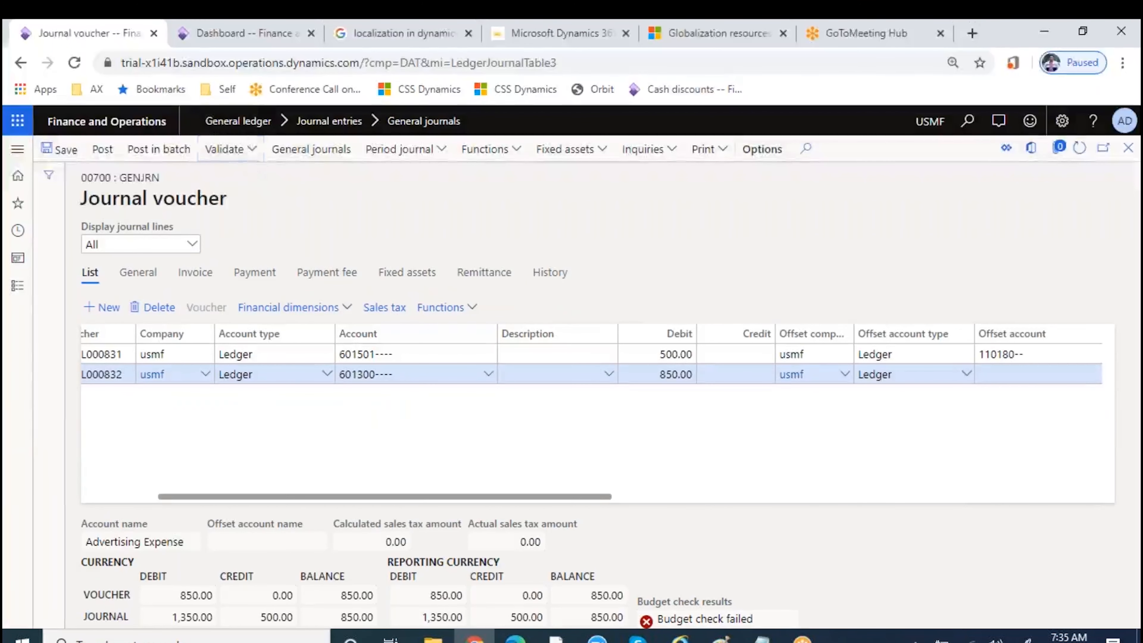
Validate the whole journal with the offset account missing on the Advertising Expense line, and dismiss the messages.
{"action": "left_click", "coordinate": [247, 150]}
{"action": "left_click", "coordinate": [247, 174]}
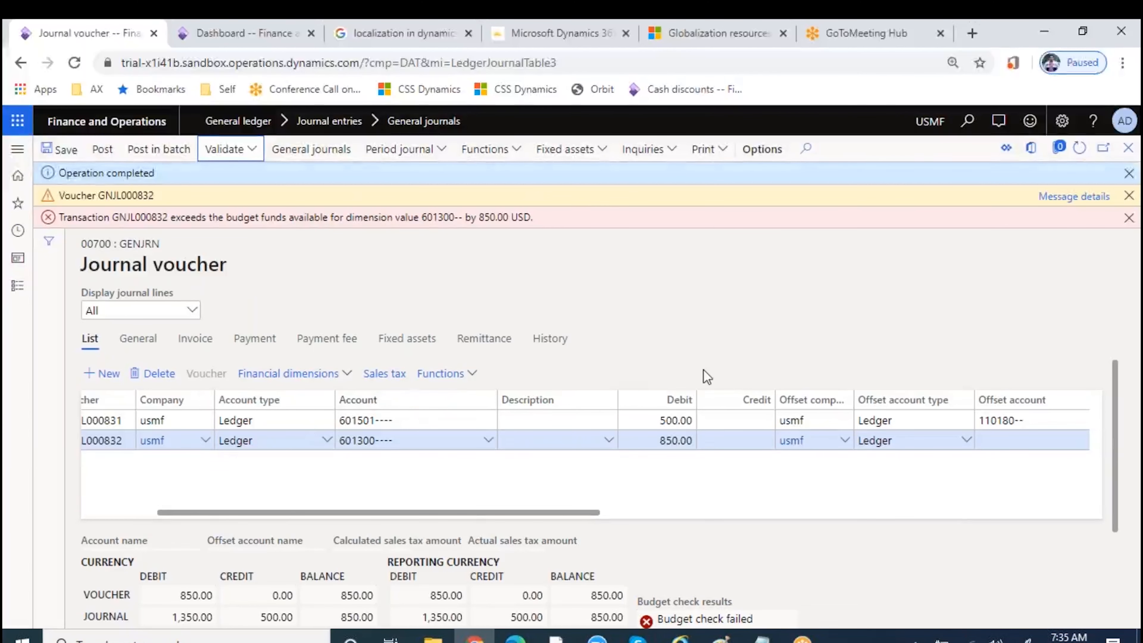
{"action": "left_click", "coordinate": [1129, 218]}
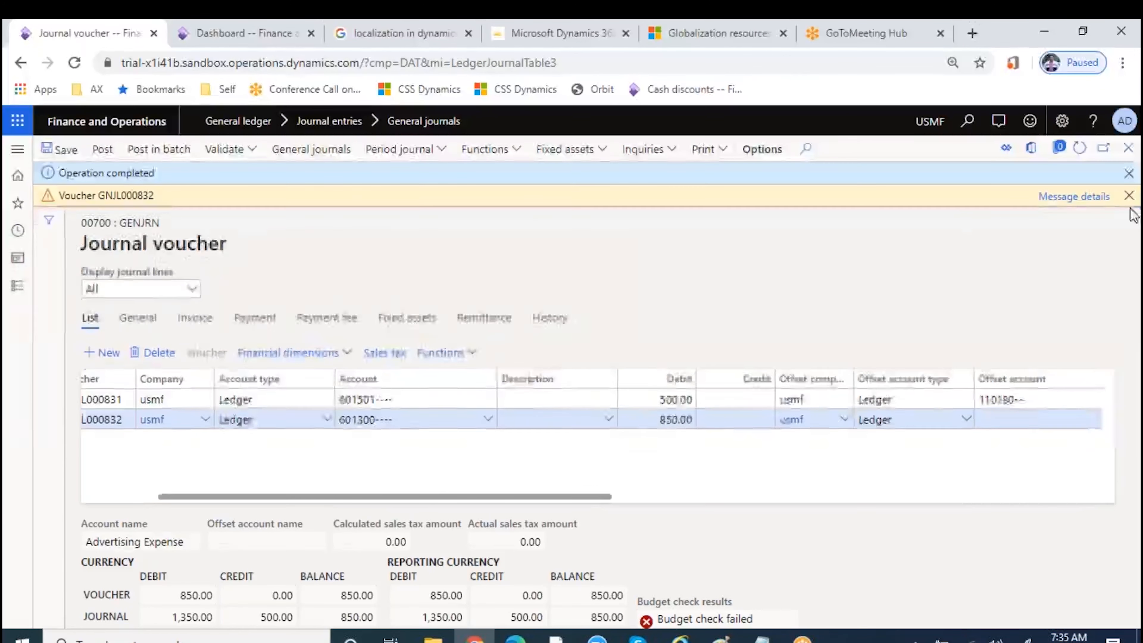
{"action": "left_click", "coordinate": [1129, 195]}
{"action": "left_click", "coordinate": [1129, 174]}
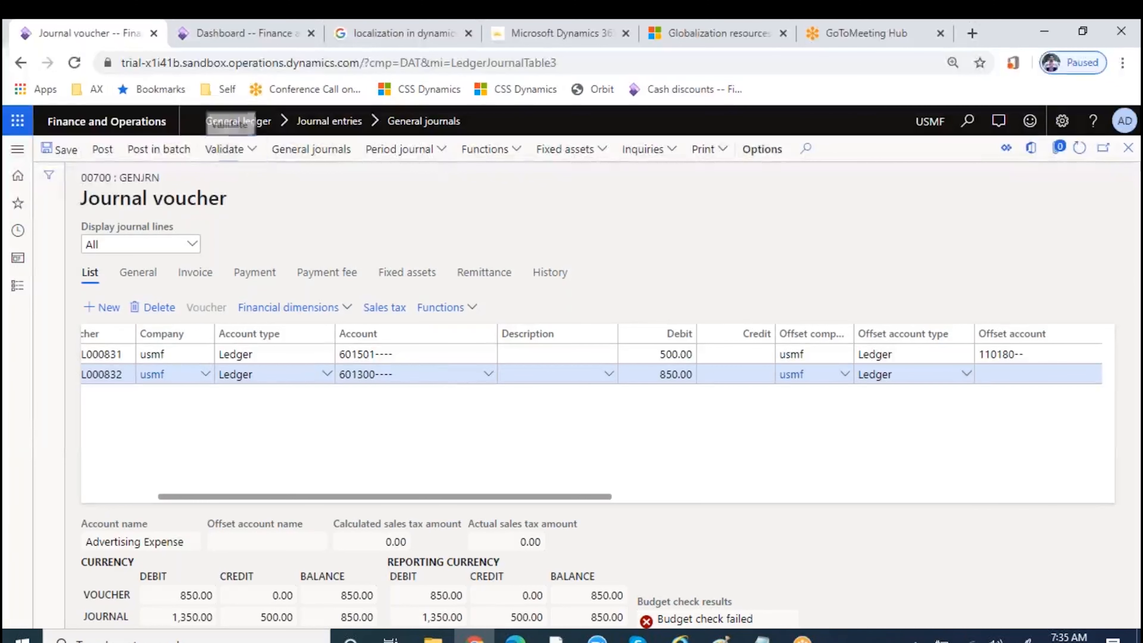
Simulate posting of the journal again, review the message details of the posting results, and dismiss them.
{"action": "left_click", "coordinate": [227, 151]}
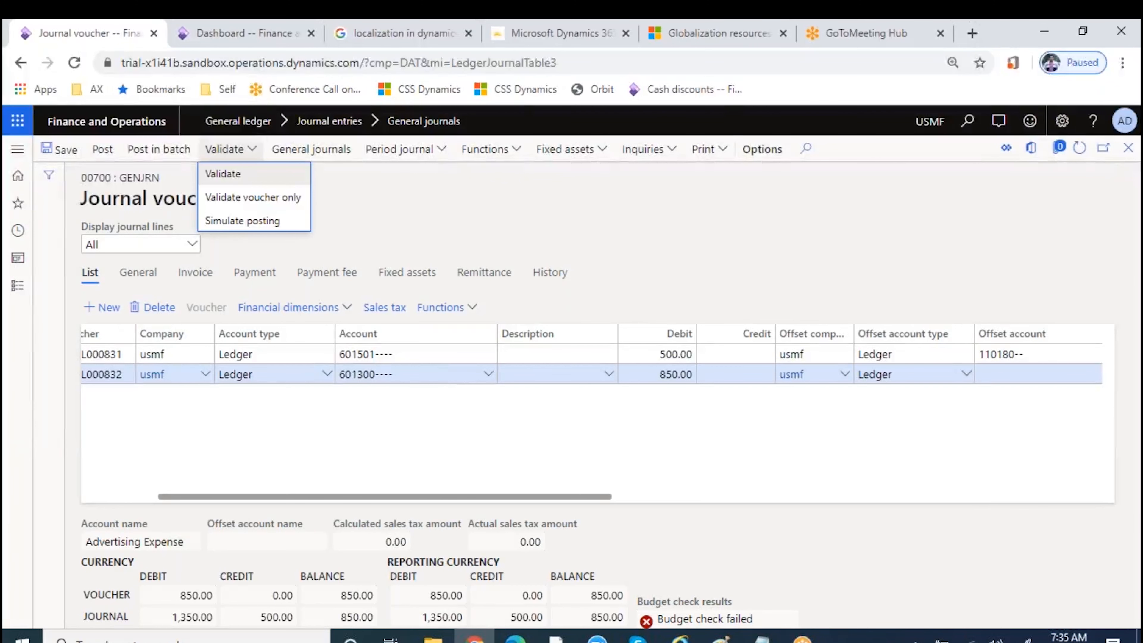
{"action": "left_click", "coordinate": [254, 222]}
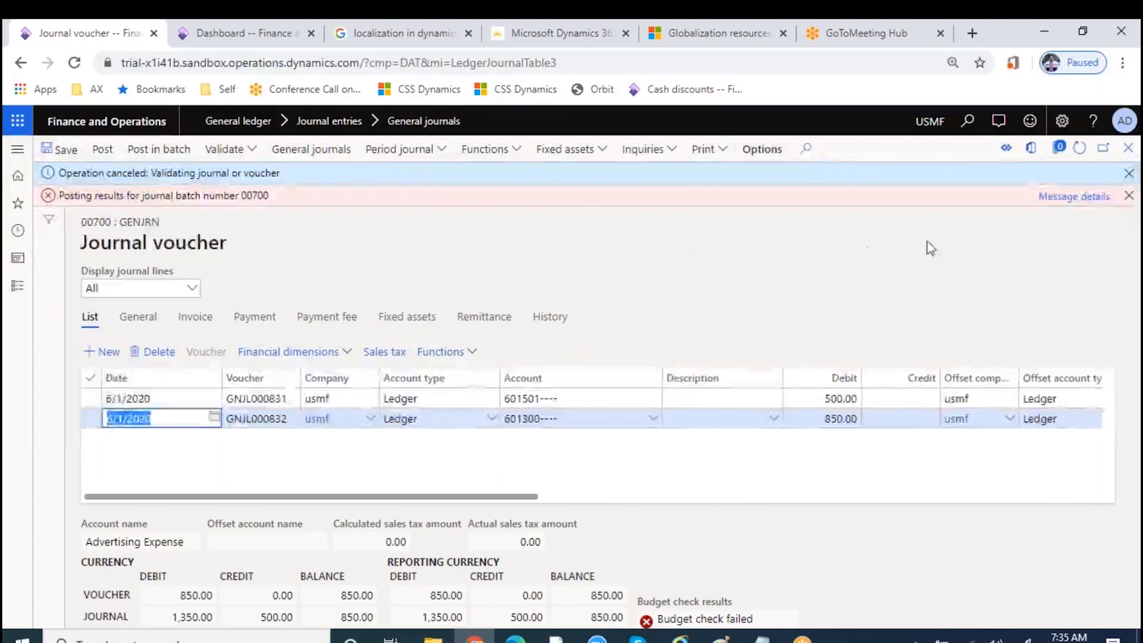
{"action": "left_click", "coordinate": [1056, 200]}
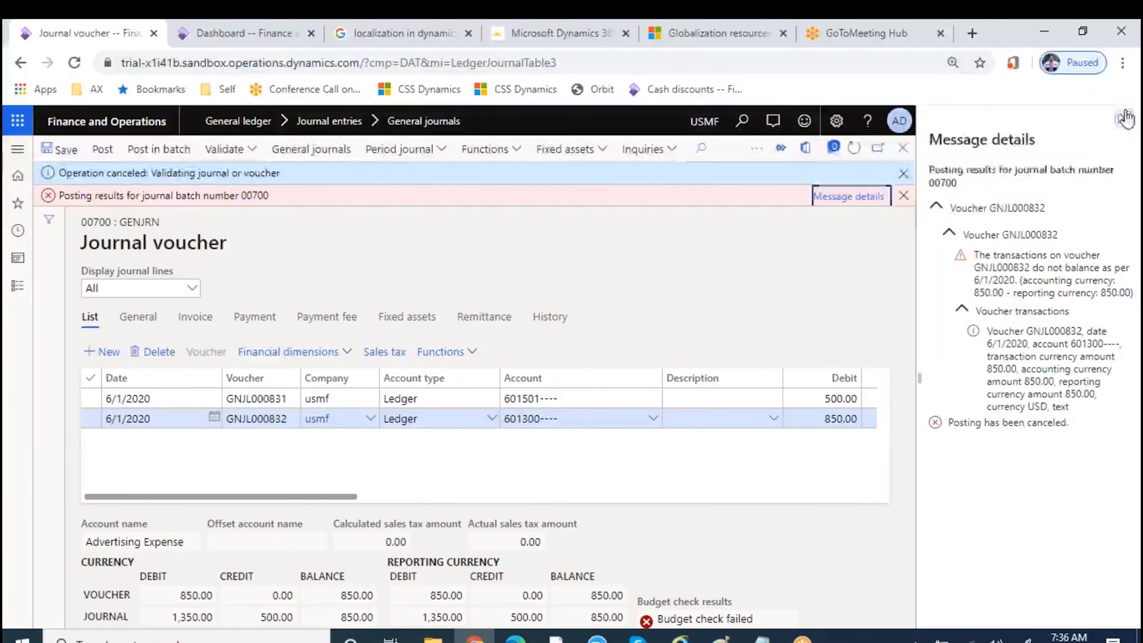
{"action": "left_click", "coordinate": [1124, 118]}
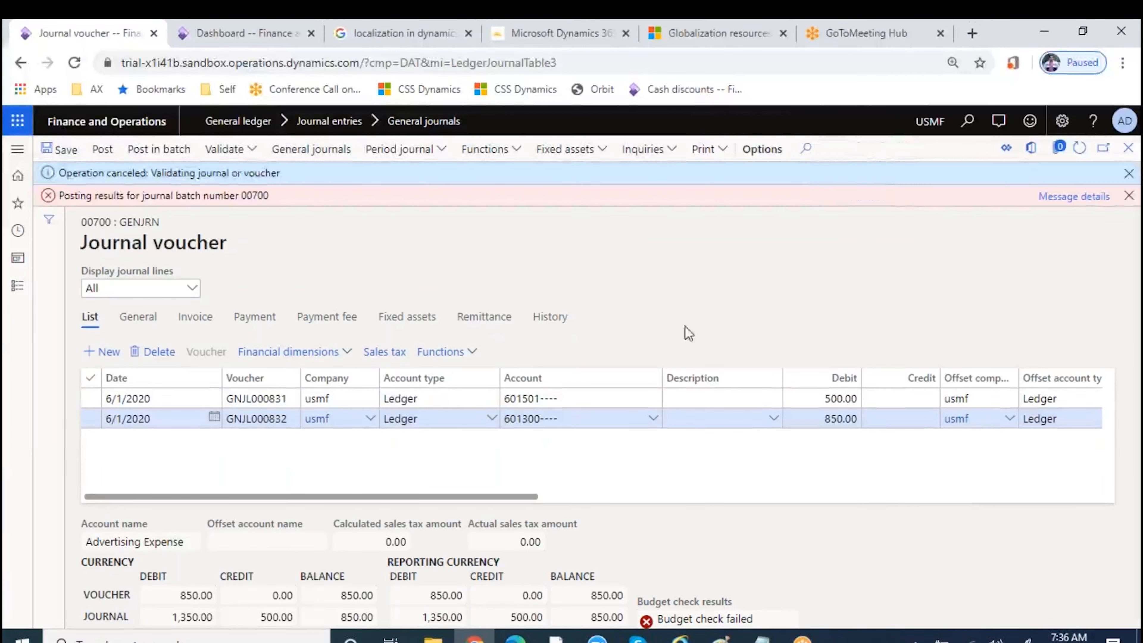
{"action": "left_click", "coordinate": [1129, 196]}
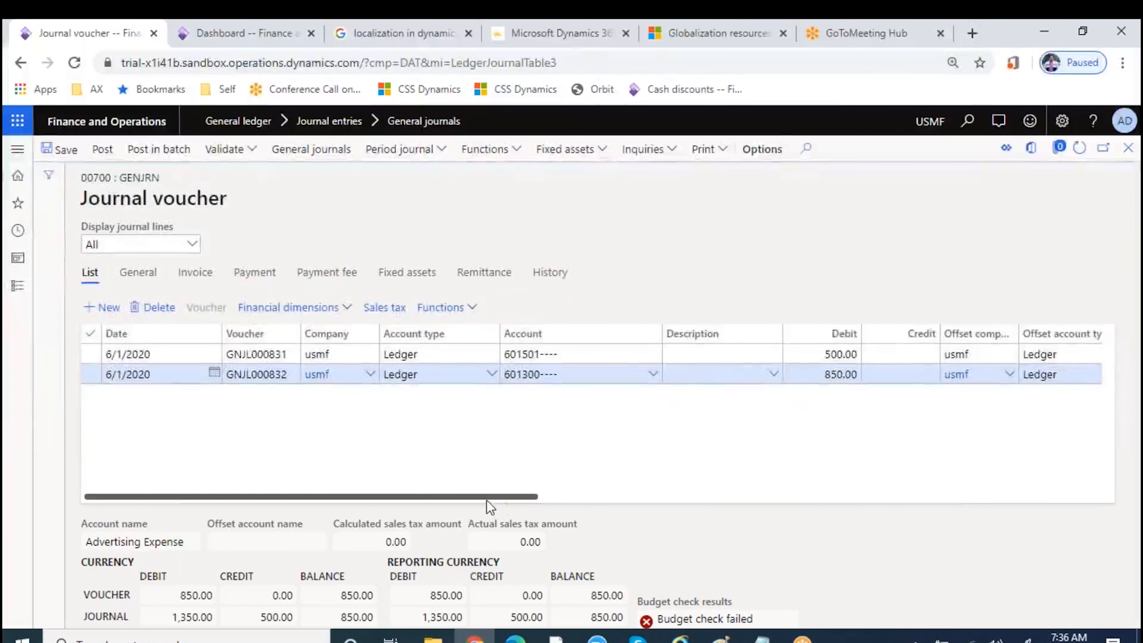
Set the offset account of the Advertising Expense line to 110180.
{"action": "scroll", "coordinate": [603, 495], "scroll_direction": "right", "scroll_amount": 5}
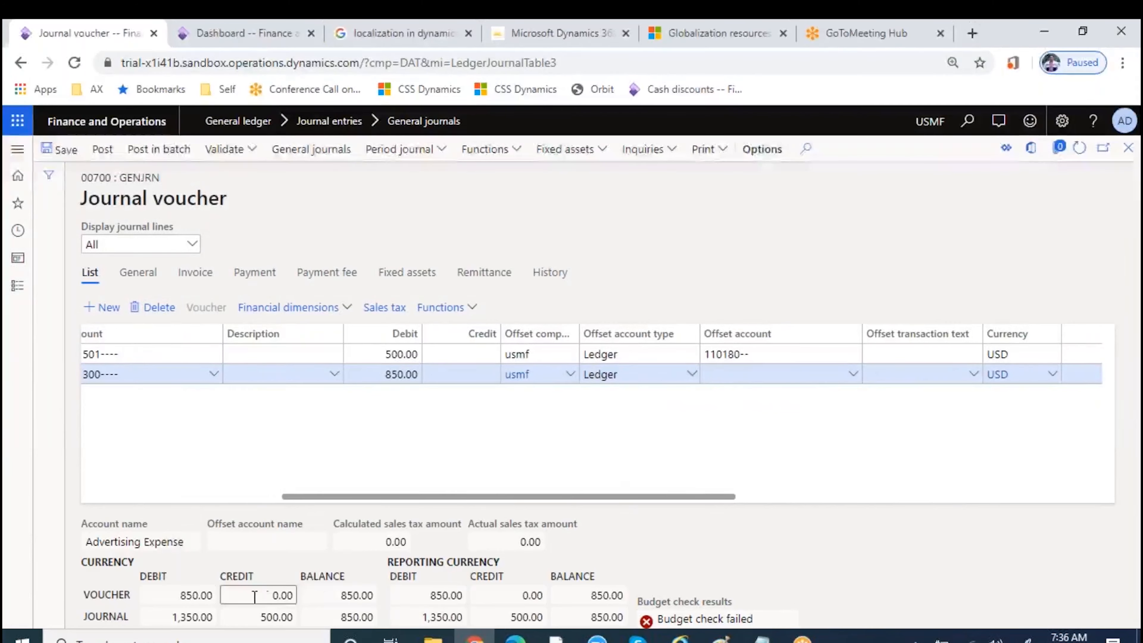
{"action": "left_click", "coordinate": [742, 374]}
{"action": "type", "text": "1"}
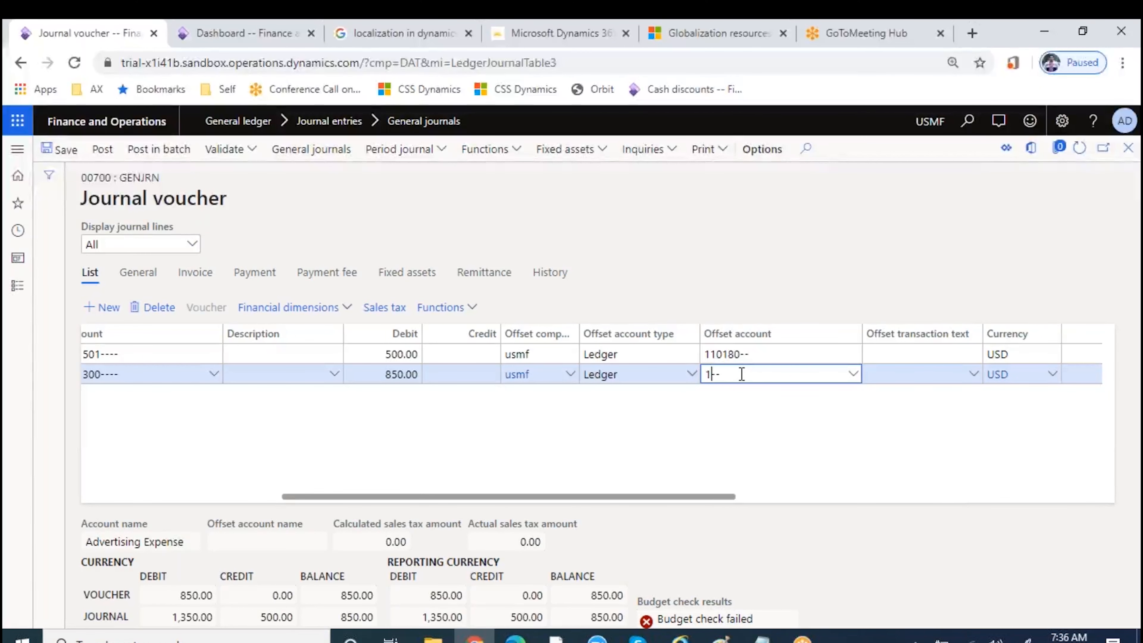
{"action": "type", "text": "1018"}
{"action": "type", "text": "0"}
{"action": "key", "text": "Tab"}
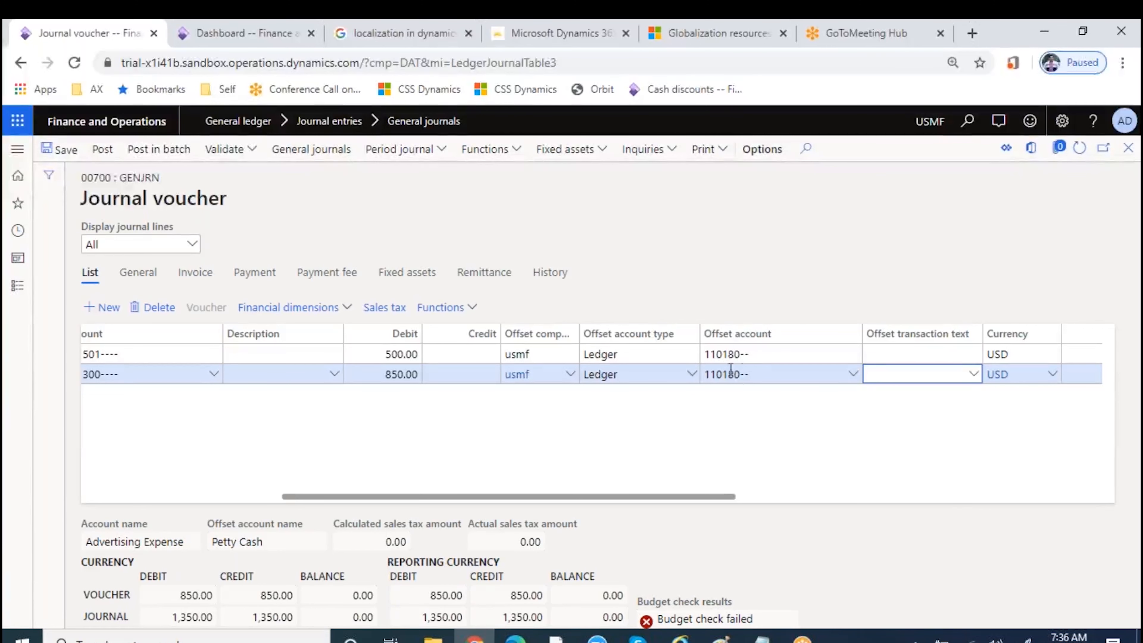
Clear the offset account of the Advertising Expense line.
{"action": "left_click", "coordinate": [743, 372]}
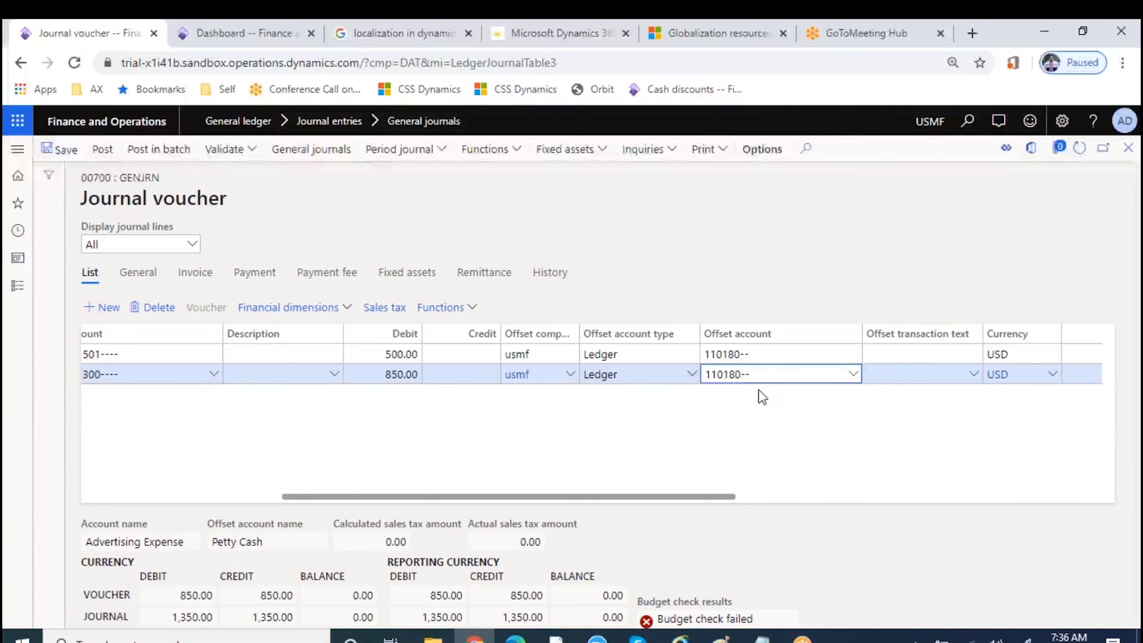
{"action": "key", "text": "BackSpace"}
{"action": "key", "text": "BackSpace"}
{"action": "key", "text": "BackSpace"}
{"action": "key", "text": "BackSpace"}
{"action": "key", "text": "BackSpace"}
{"action": "key", "text": "BackSpace"}
{"action": "key", "text": "Tab"}
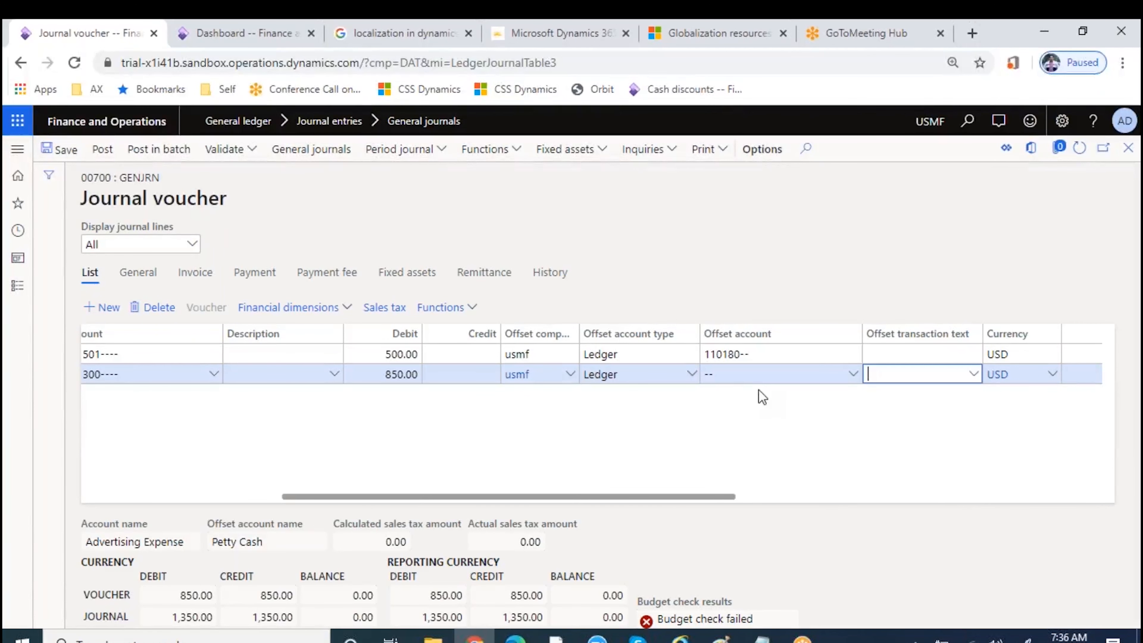
{"action": "left_click", "coordinate": [739, 375]}
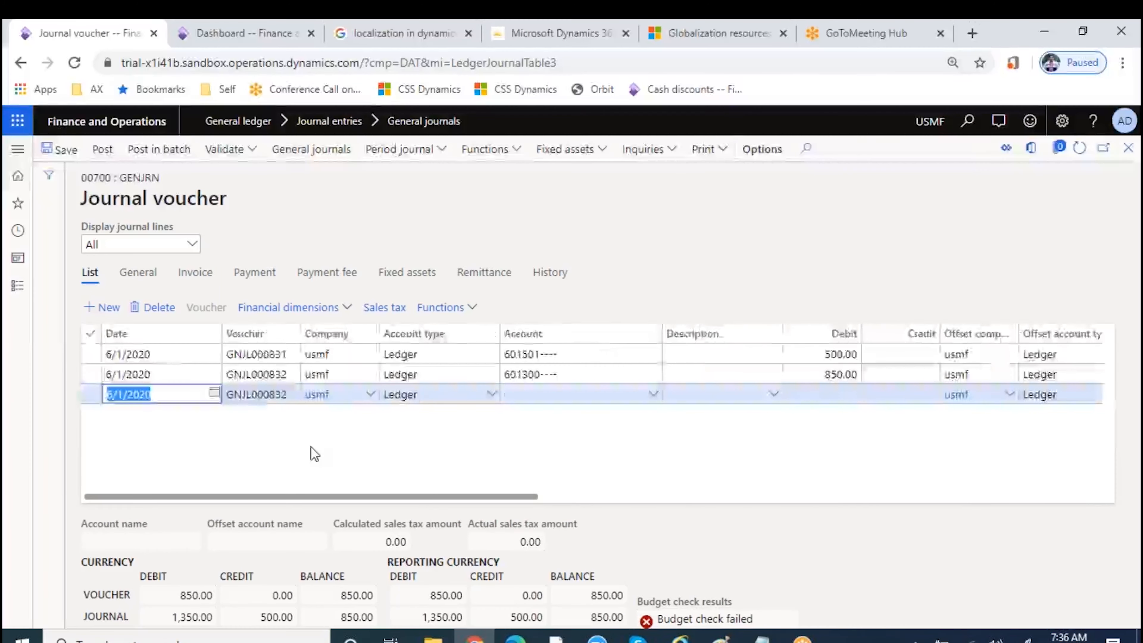
Add a ledger line for account 110180 under the Advertising Expense line's voucher with a credit of 850.
{"action": "key", "text": "Tab"}
{"action": "key", "text": "Tab"}
{"action": "key", "text": "Tab"}
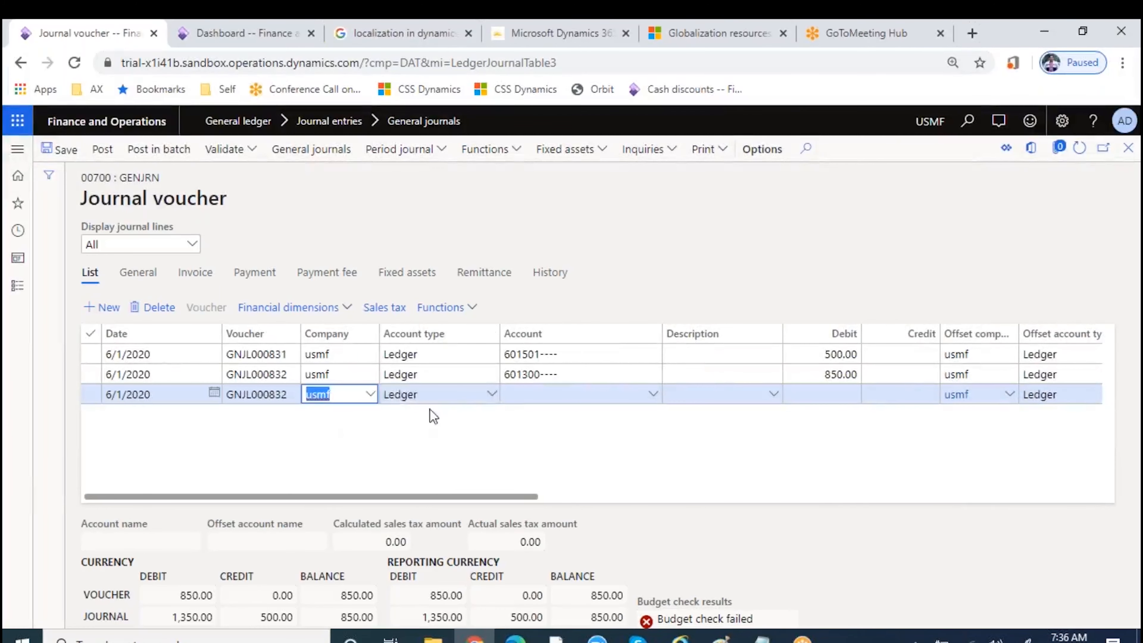
{"action": "type", "text": "110180"}
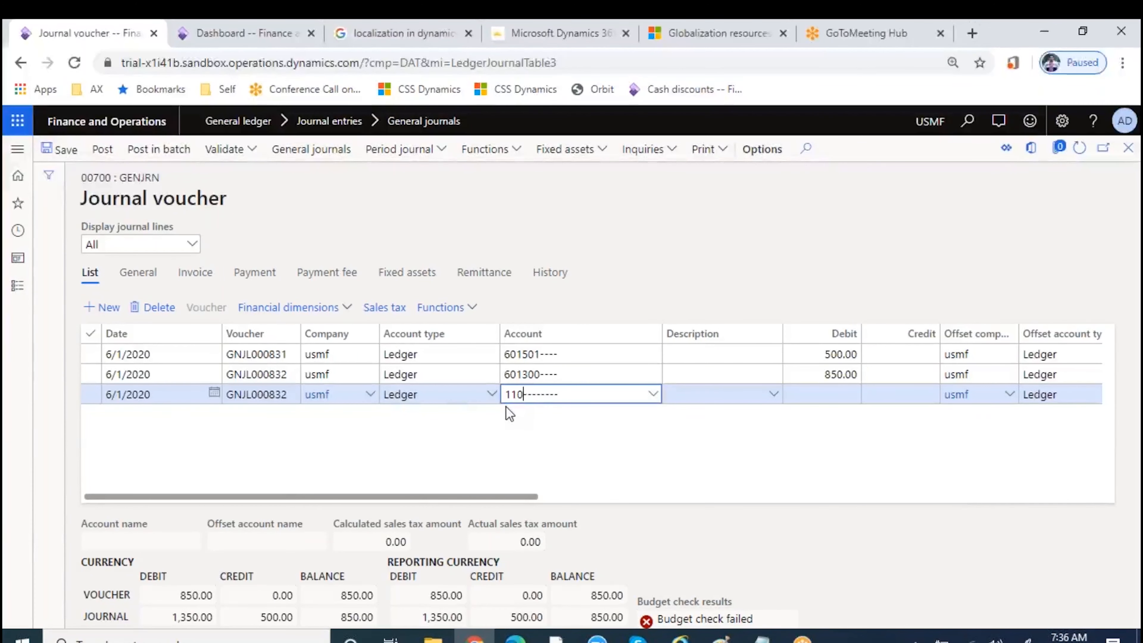
{"action": "key", "text": "Tab"}
{"action": "key", "text": "Tab"}
{"action": "key", "text": "Tab"}
{"action": "key", "text": "Tab"}
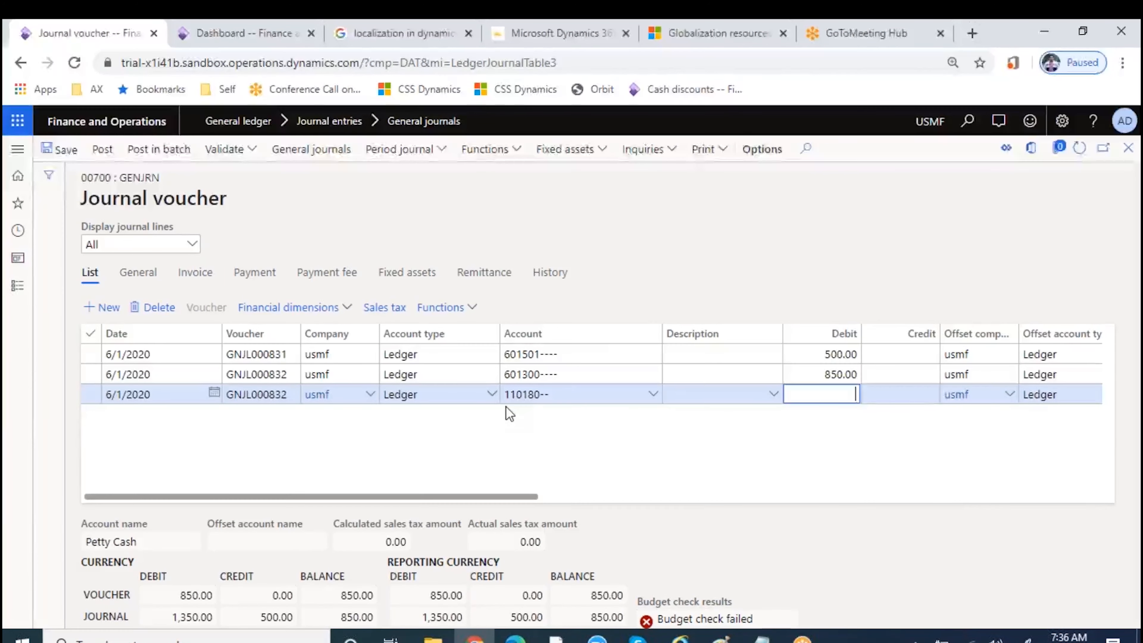
{"action": "key", "text": "shift+Tab"}
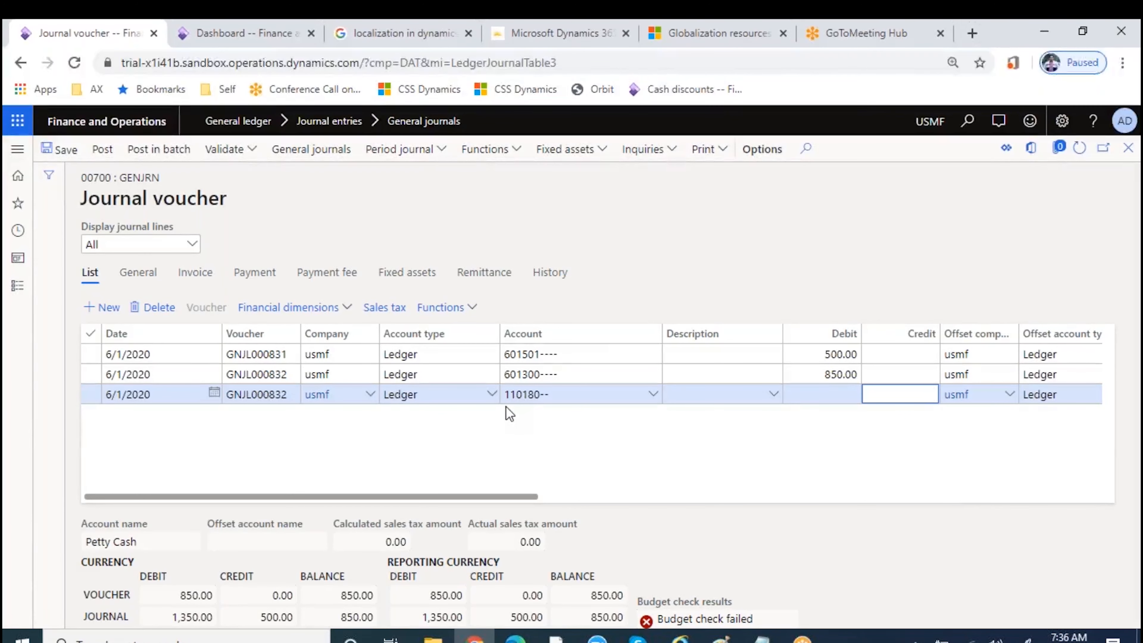
{"action": "type", "text": "850"}
{"action": "key", "text": "Tab"}
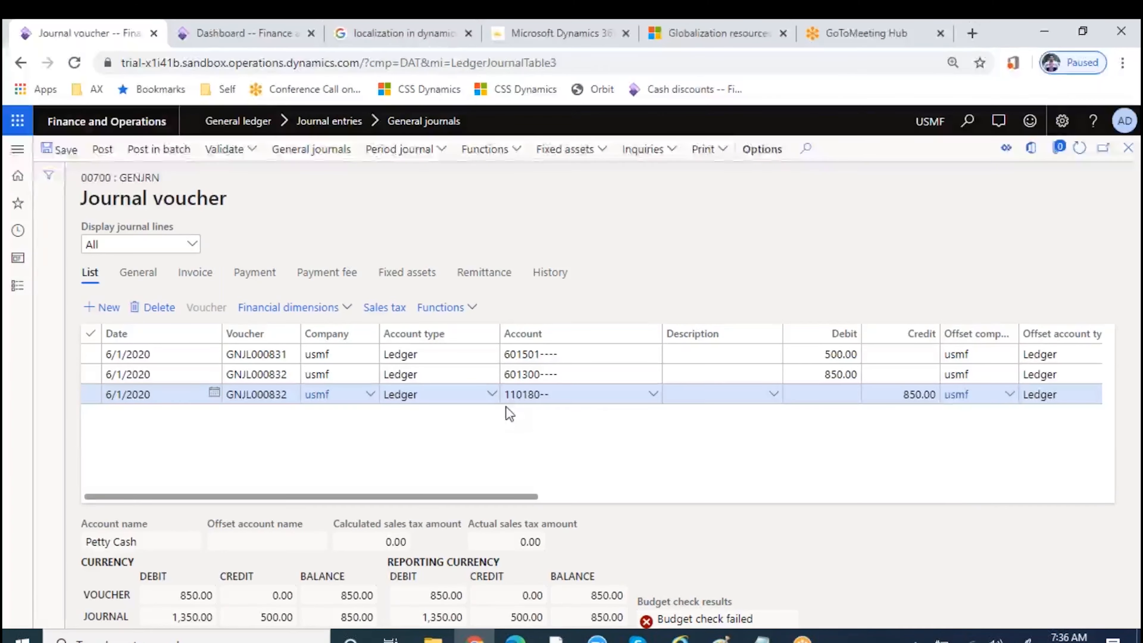
Compare the lines' offset accounts and the Advertising Expense voucher's balance, and run a validation check on the journal.
{"action": "left_click_drag", "start_coordinate": [513, 495], "coordinate": [761, 498]}
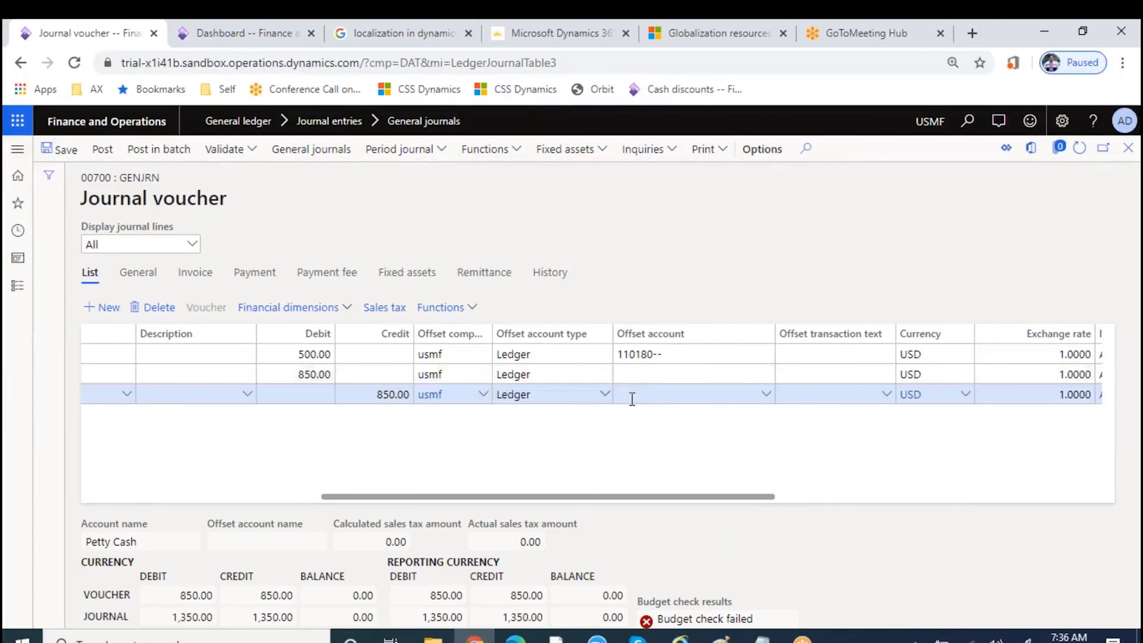
{"action": "left_click", "coordinate": [282, 372]}
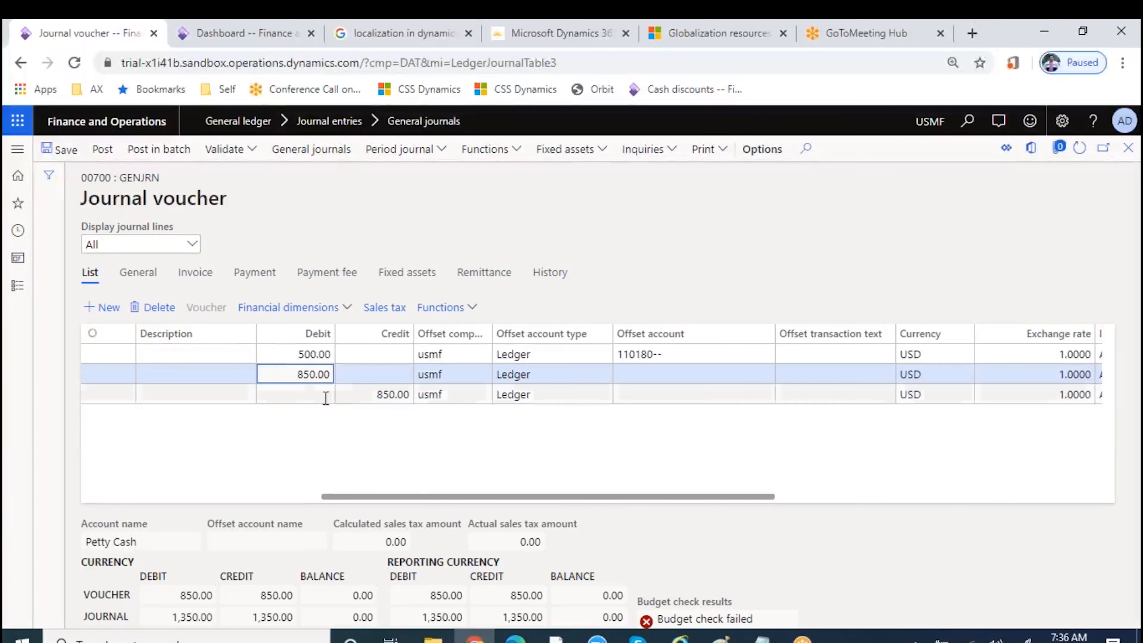
{"action": "left_click_drag", "start_coordinate": [416, 497], "coordinate": [377, 497]}
{"action": "scroll", "coordinate": [380, 498], "scroll_direction": "left", "scroll_amount": 10}
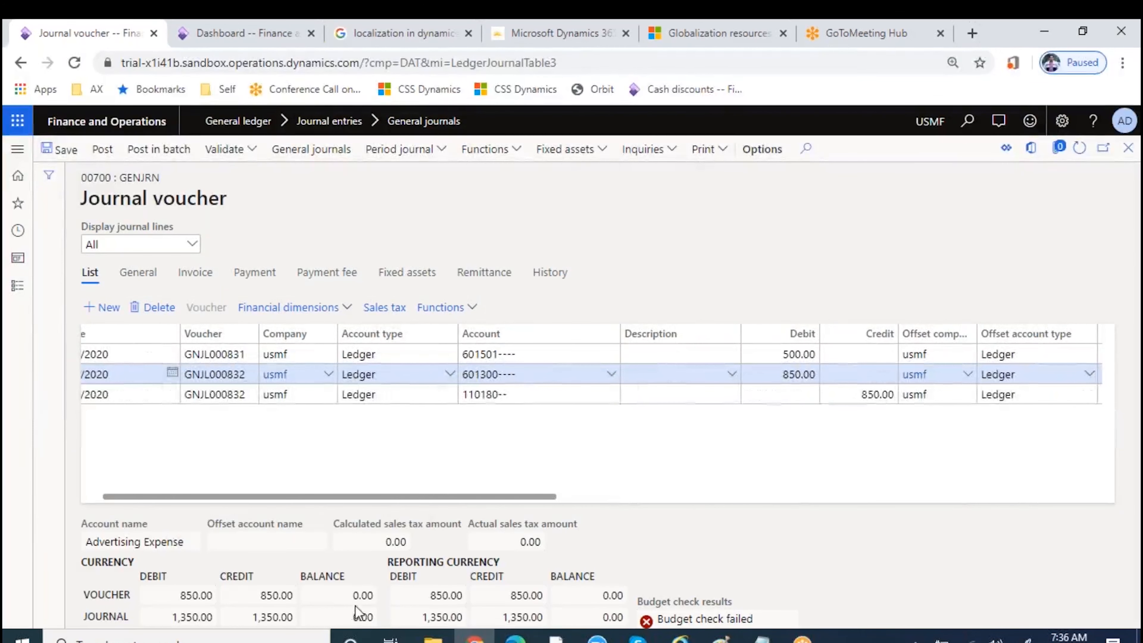
{"action": "left_click", "coordinate": [261, 149]}
{"action": "left_click", "coordinate": [258, 220]}
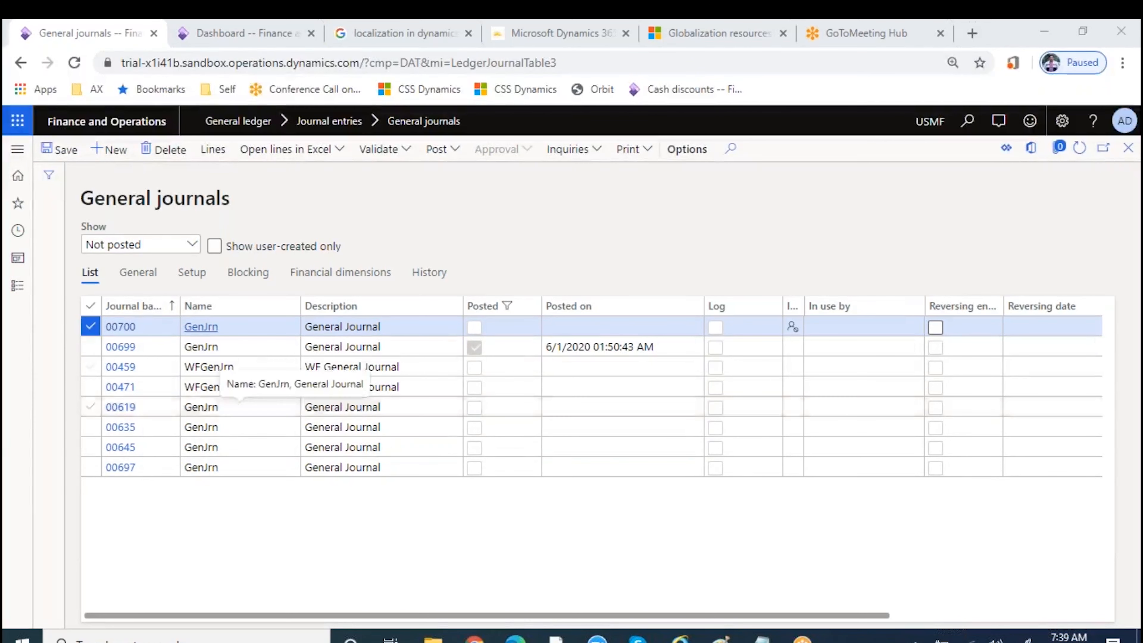
Switch to the Notepad notes and delete the example debit and credit lines.
{"action": "key", "text": "alt+Tab"}
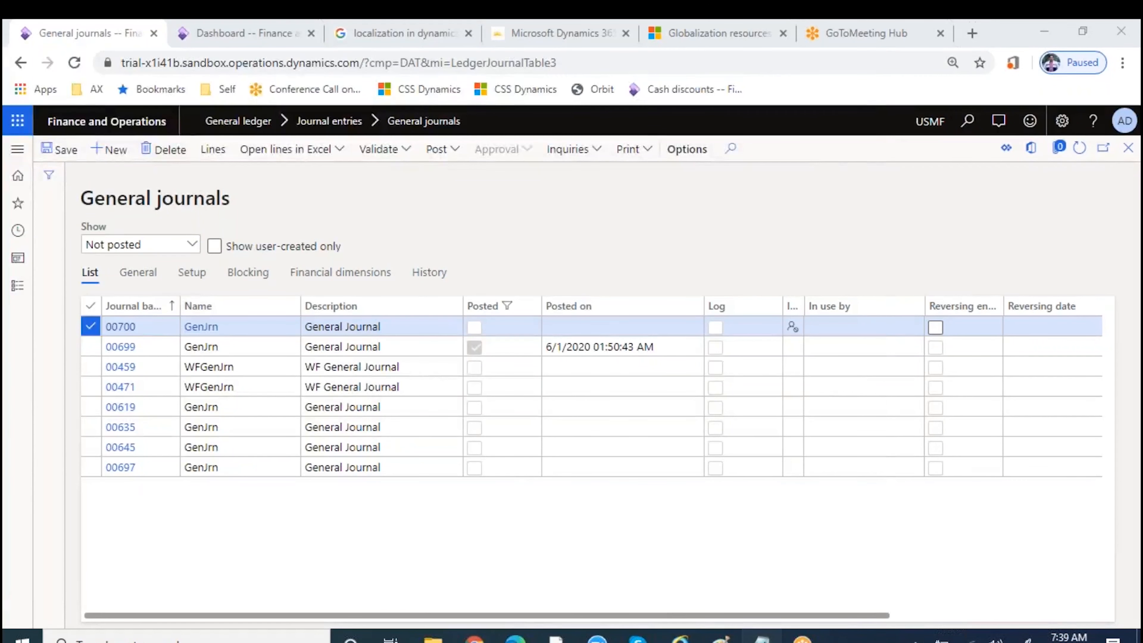
{"action": "left_click_drag", "start_coordinate": [200, 167], "coordinate": [13, 105]}
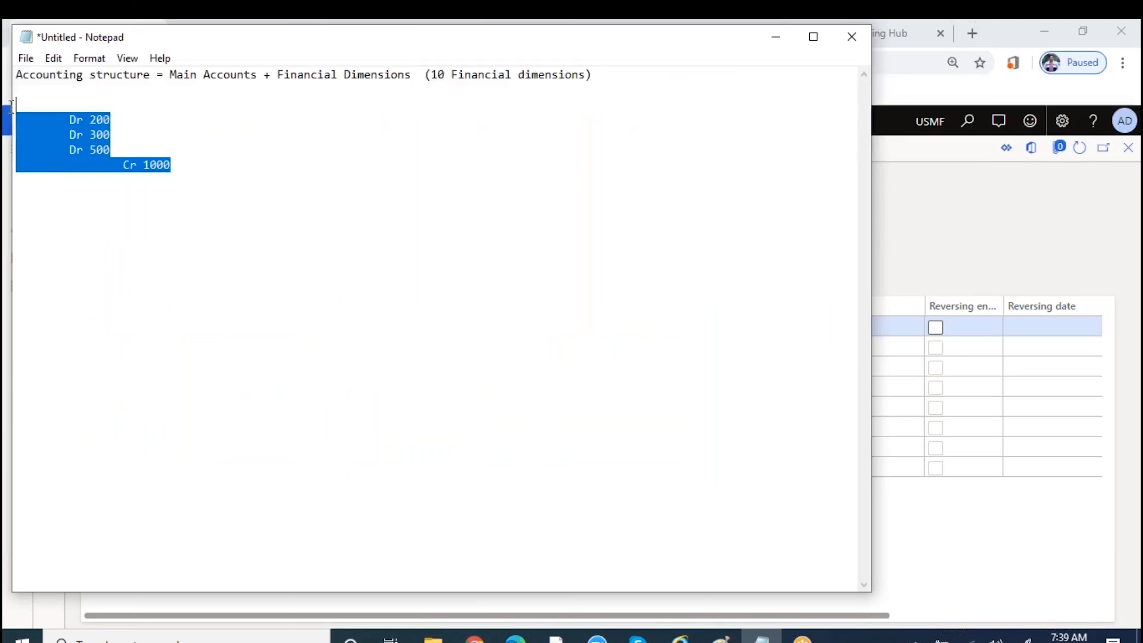
{"action": "key", "text": "Delete"}
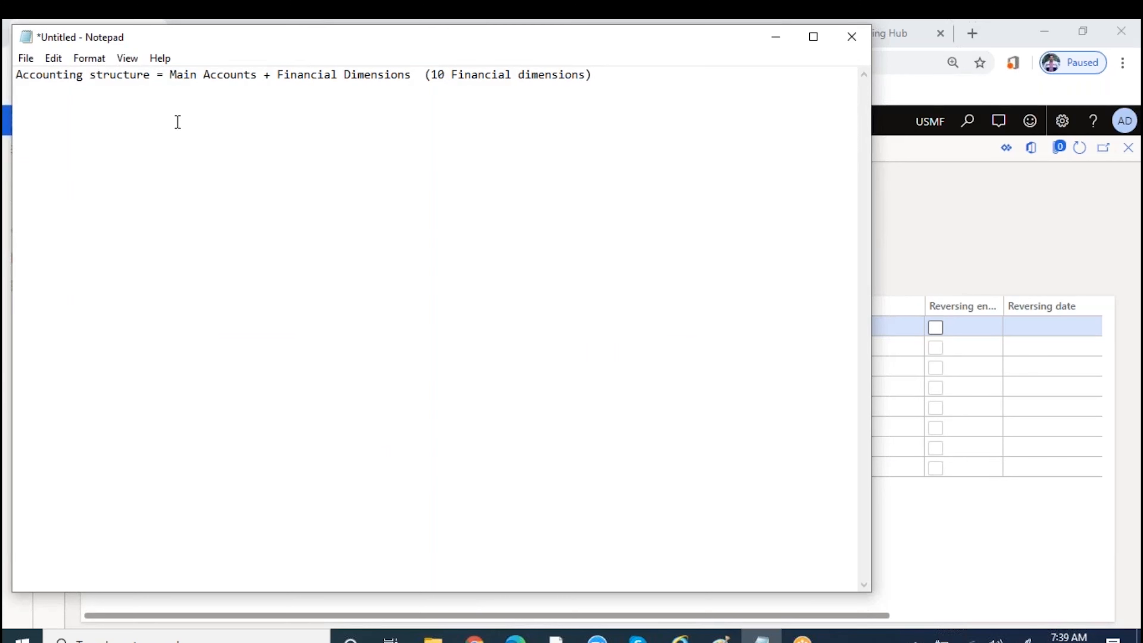
Write the heading "What?" in the notes with the entries "General Journal" and "Petty cash journal -" below it.
{"action": "type", "text": "Wht"}
{"action": "key", "text": "BackSpace"}
{"action": "key", "text": "BackSpace"}
{"action": "type", "text": "at?"}
{"action": "key", "text": "Return"}
{"action": "type", "text": "General LJournal"}
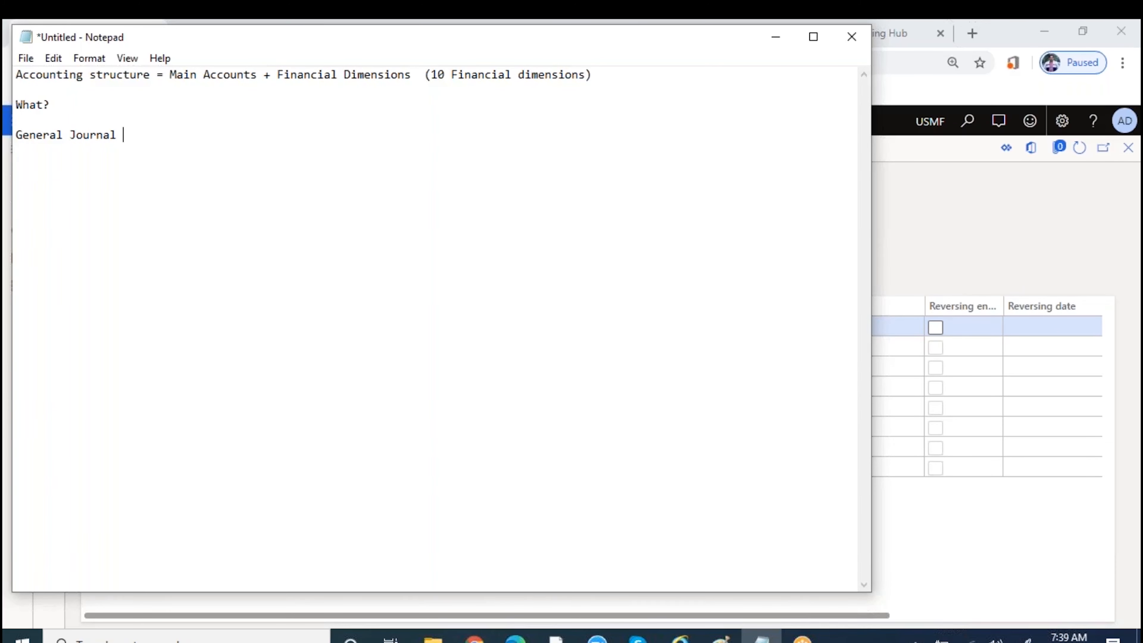
{"action": "key", "text": "Return"}
{"action": "type", "text": "Petty cash journal"}
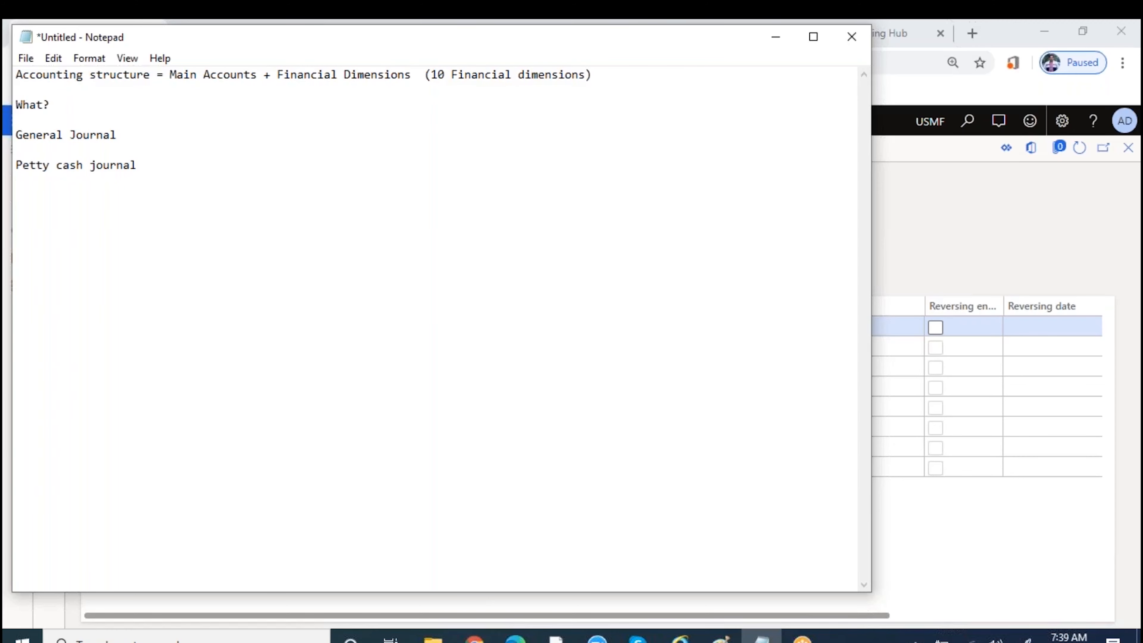
{"action": "type", "text": " -"}
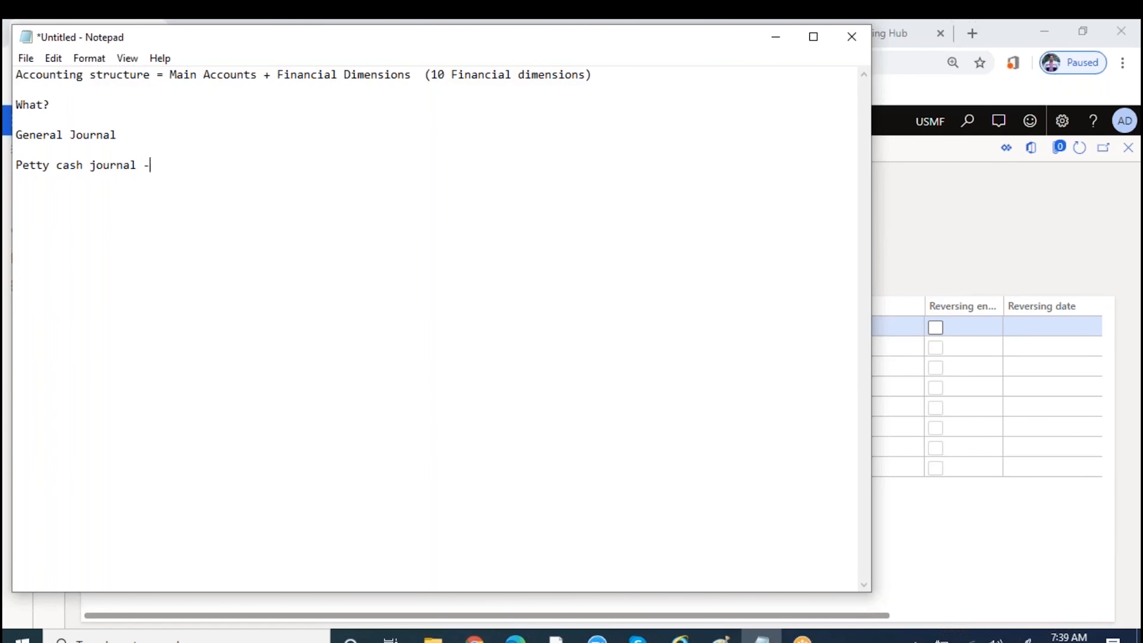